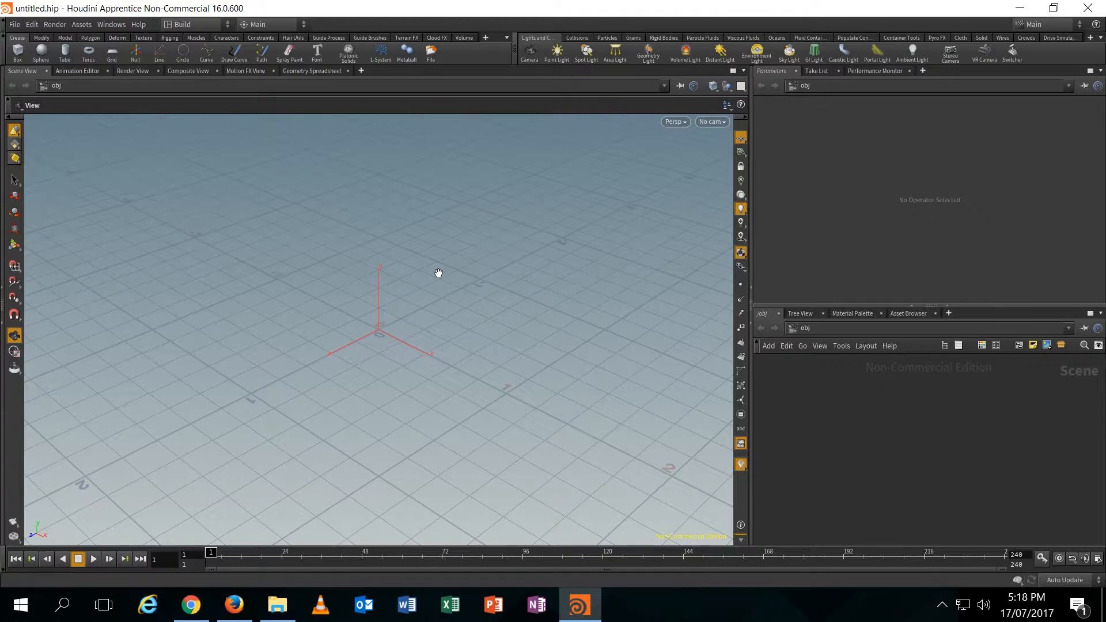
# Switch to Firefox in a maximized window and search Google for images of "softimage xsi".
pyautogui.click(262, 613)
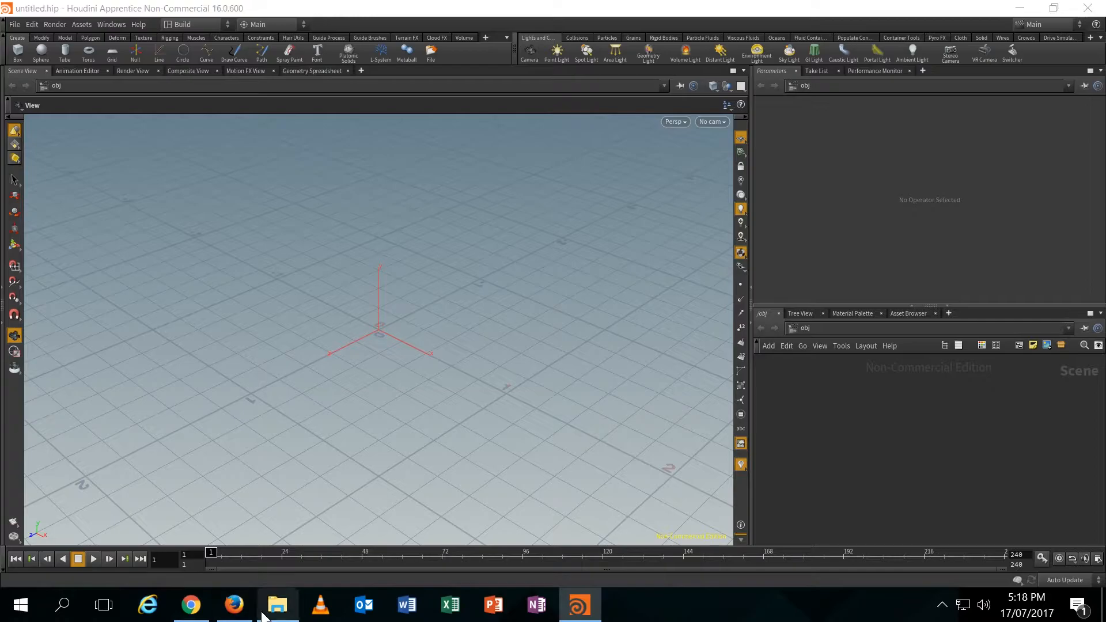
pyautogui.click(238, 616)
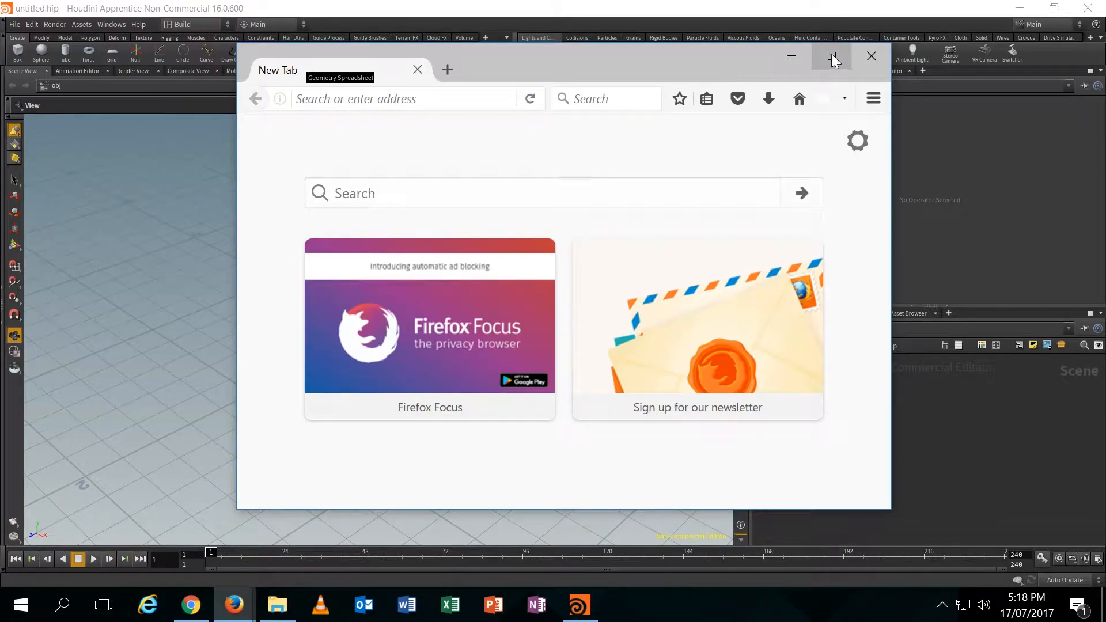
pyautogui.click(831, 57)
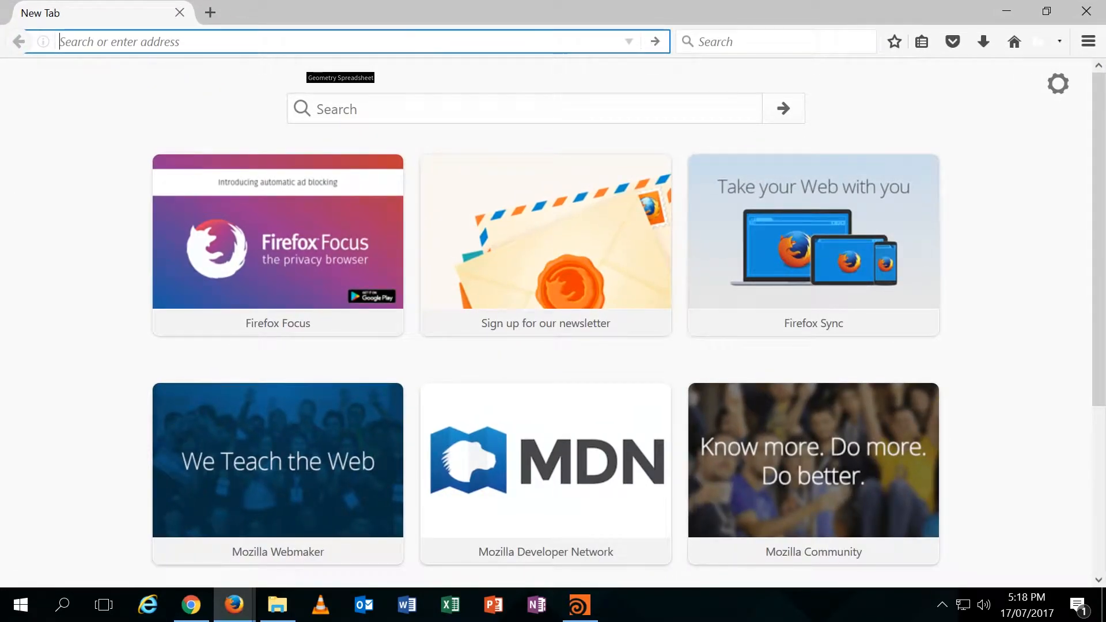
pyautogui.write('softimage xsi')
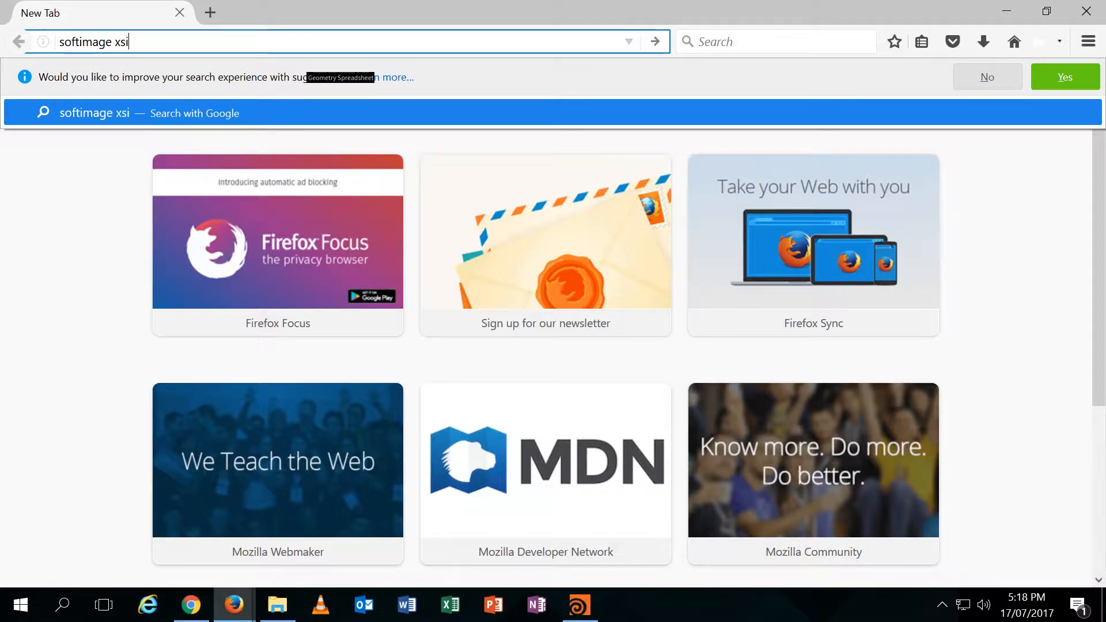
pyautogui.press('Return')
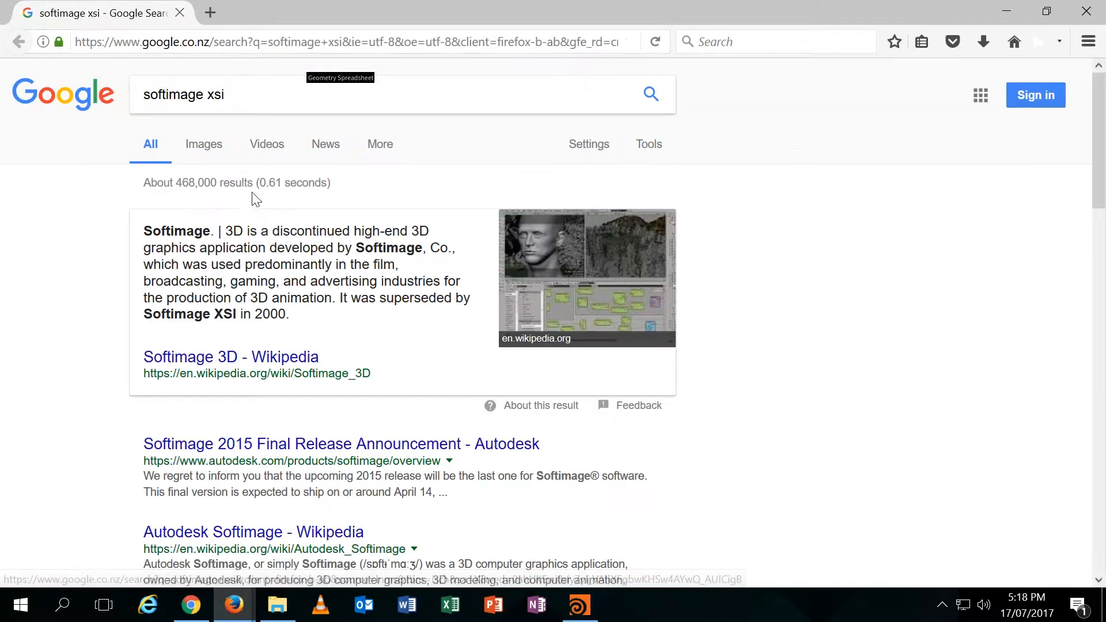
pyautogui.click(204, 149)
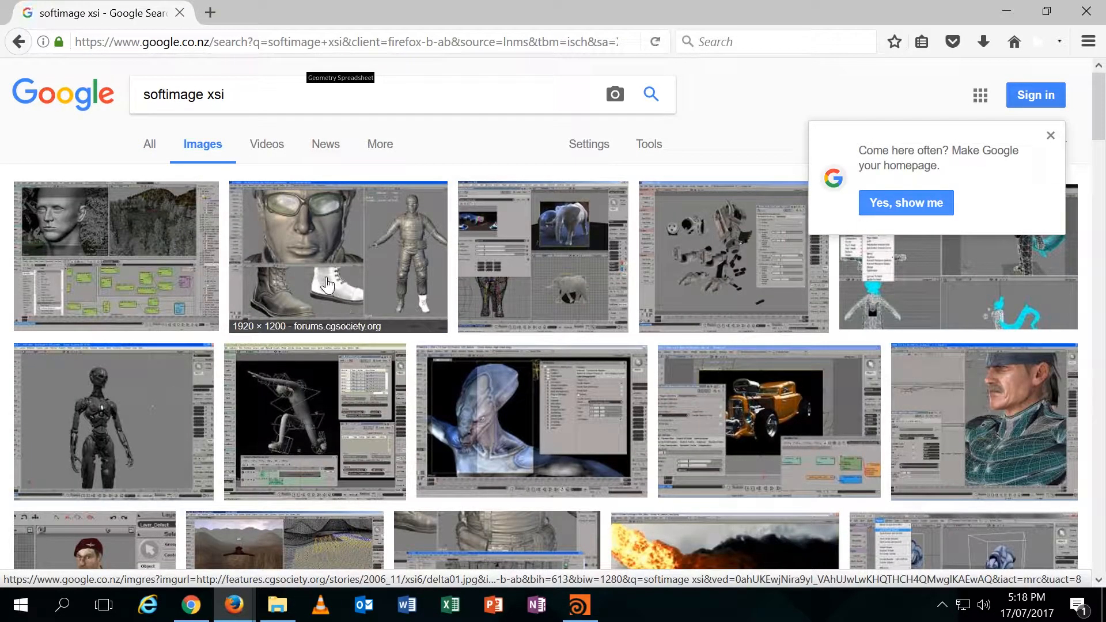
# Preview several Softimage XSI interface screenshots, including the CGTalk, Wikipedia and wunderboy.org ones, and close the preview.
pyautogui.click(327, 284)
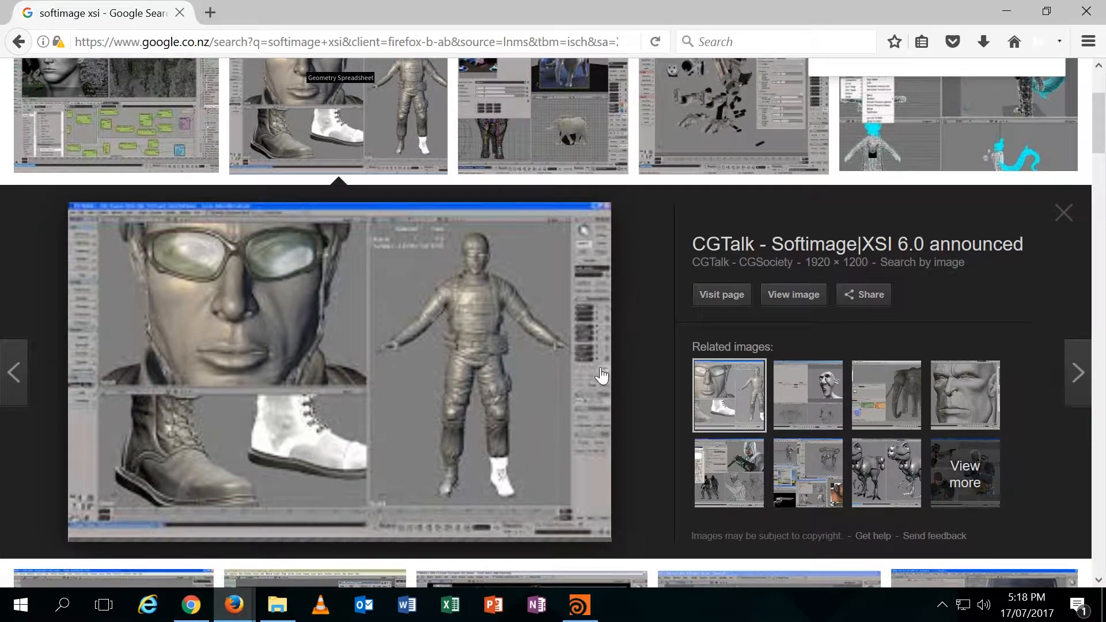
pyautogui.click(153, 113)
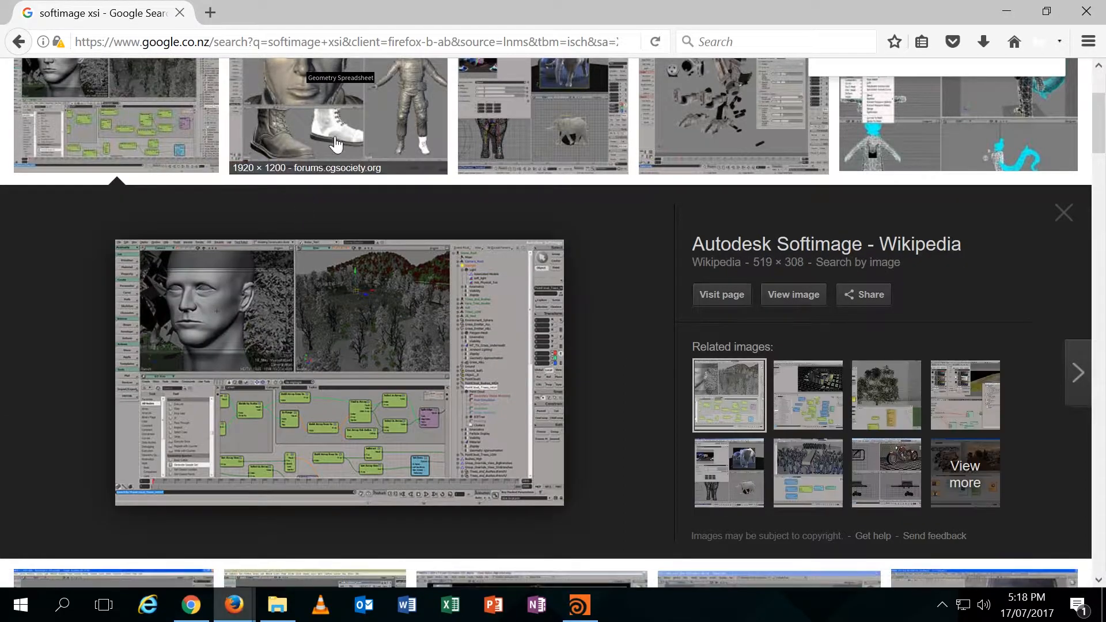
pyautogui.click(337, 151)
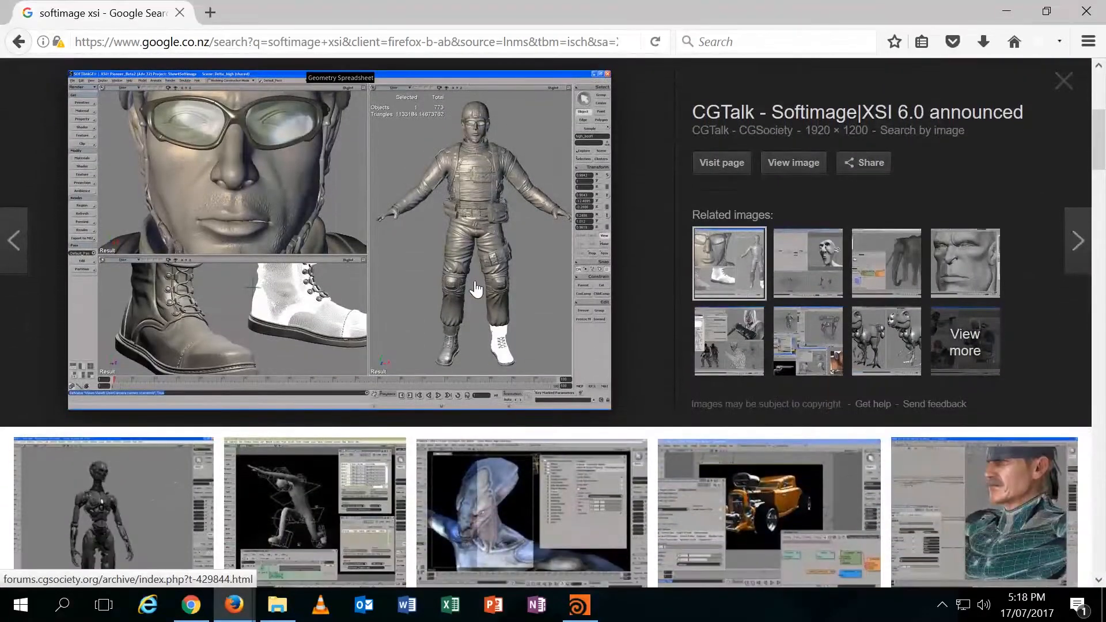
pyautogui.scroll(-5, 476, 288)
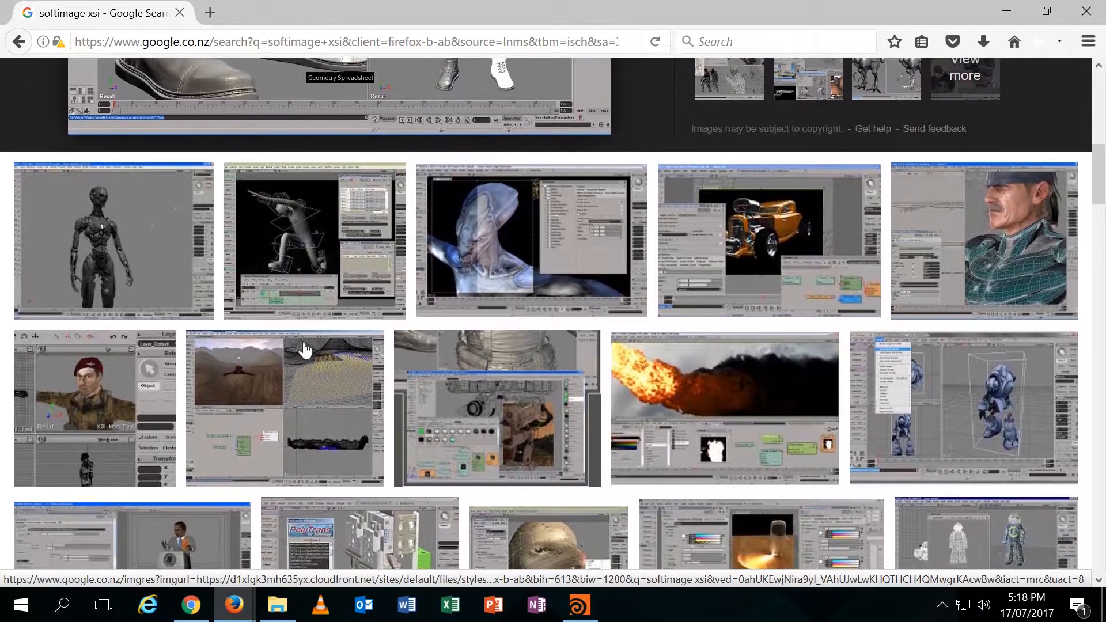
pyautogui.click(95, 397)
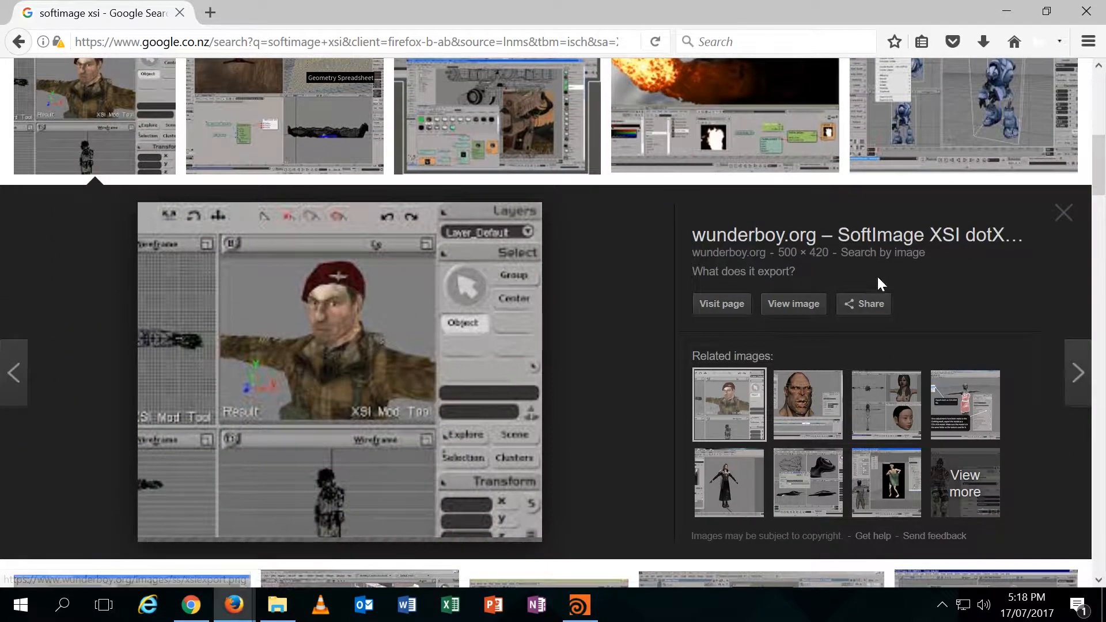
pyautogui.click(1063, 213)
pyautogui.scroll(8, 723, 357)
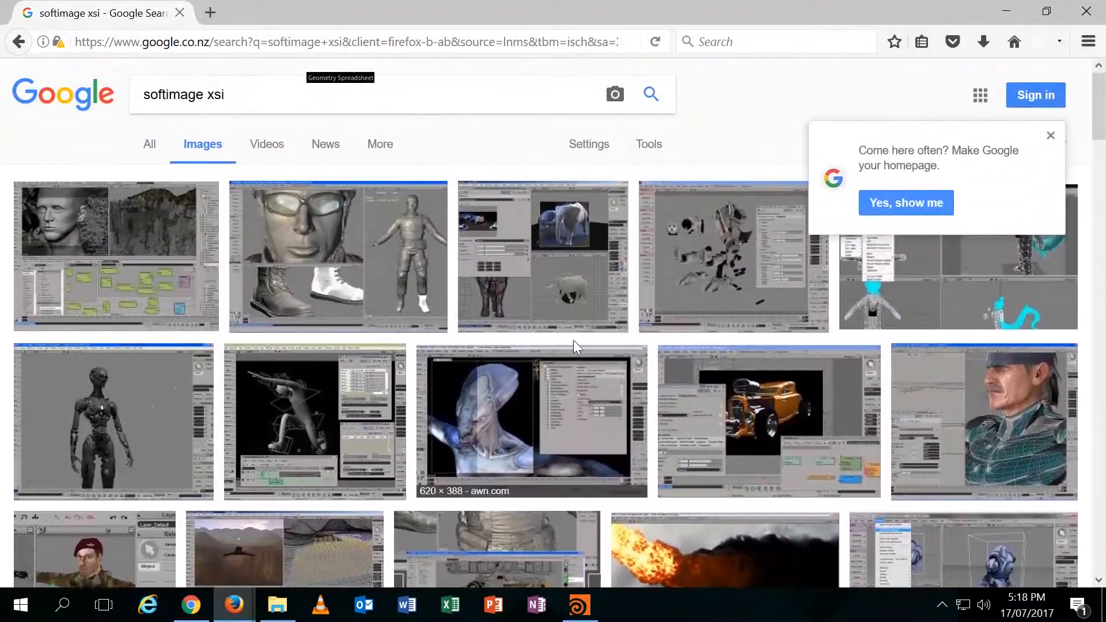
# Search for "themill" in a new browser tab, open The Mill's website and look through its home page.
pyautogui.click(211, 13)
pyautogui.write('themill')
pyautogui.press('Return')
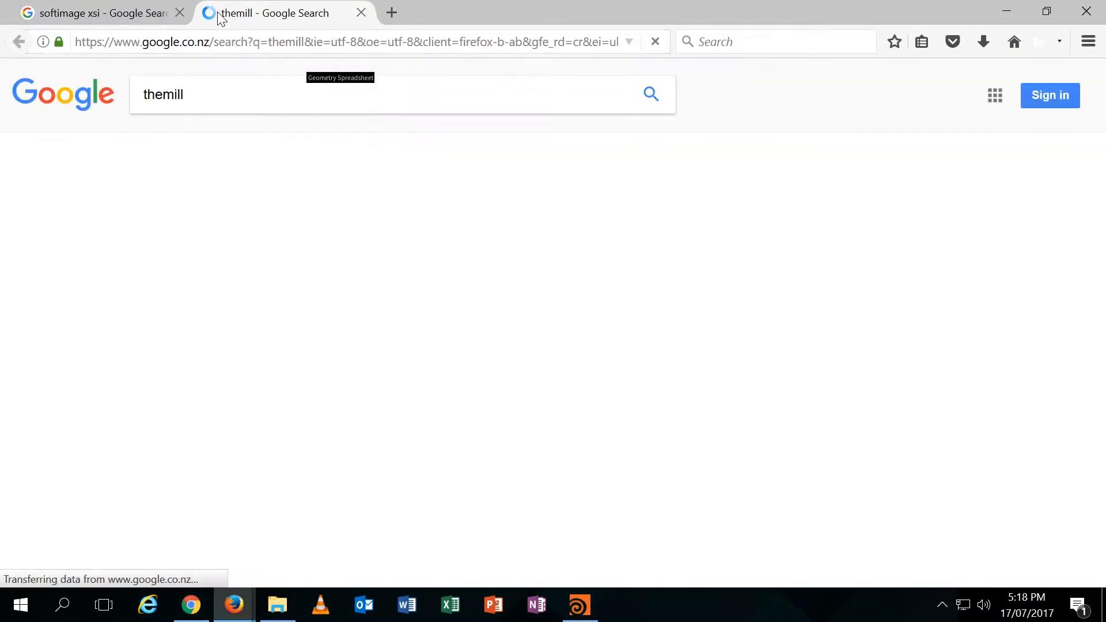
pyautogui.click(173, 219)
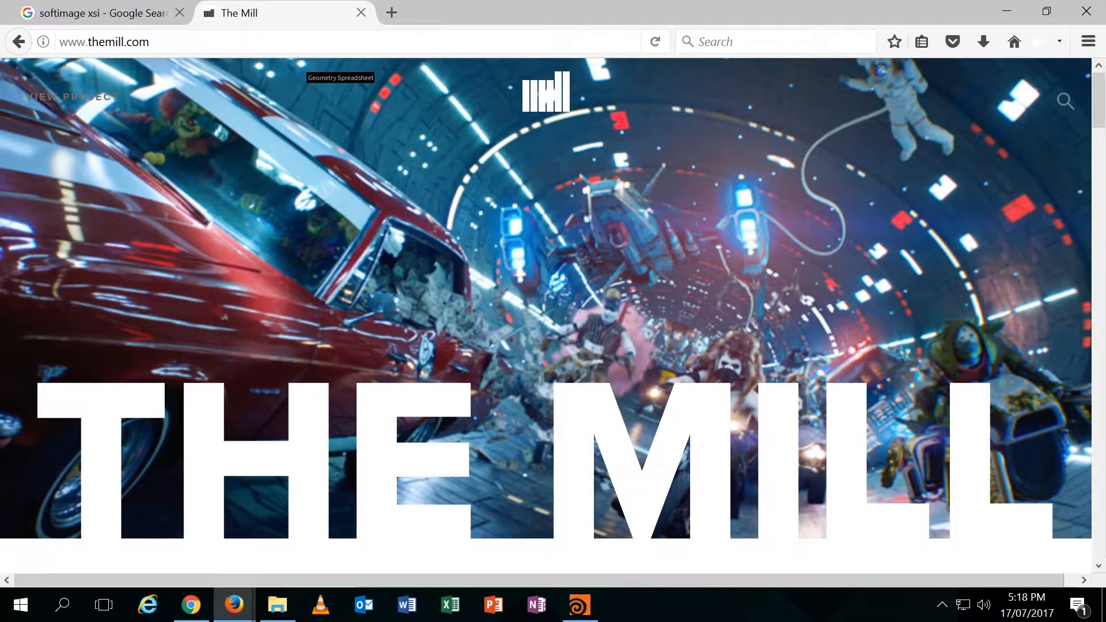
pyautogui.scroll(-10, 563, 457)
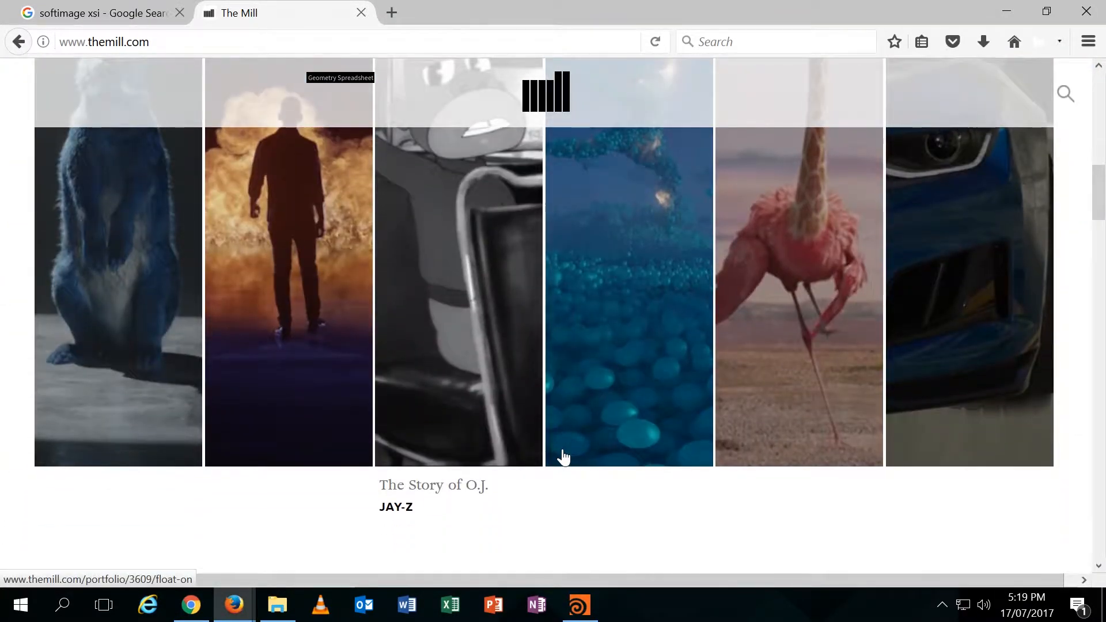
pyautogui.scroll(3, 563, 457)
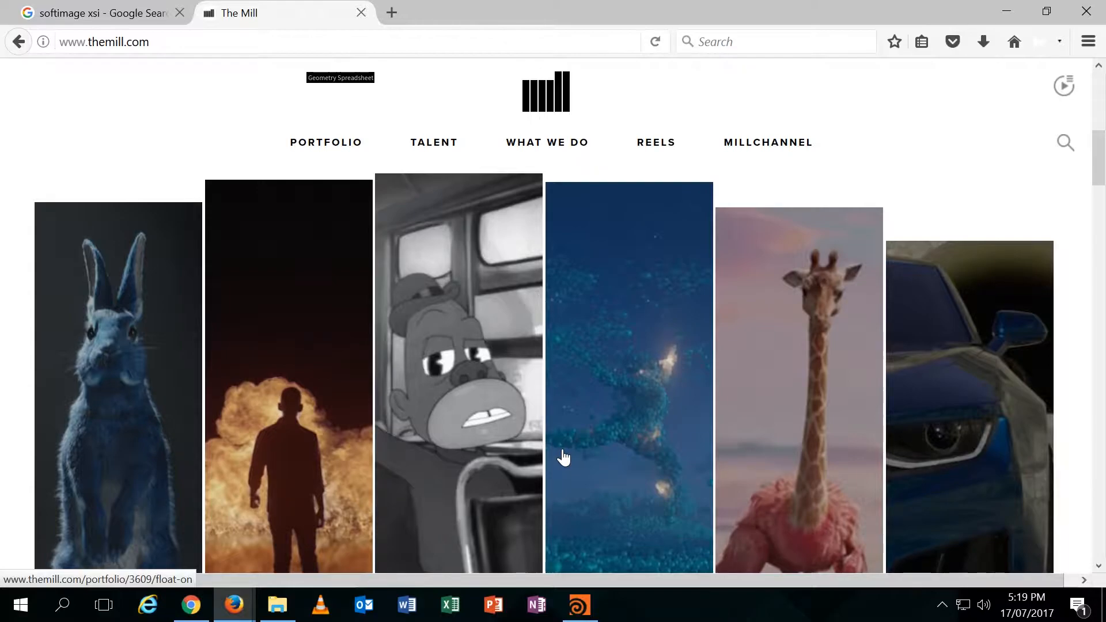
pyautogui.scroll(-15, 563, 457)
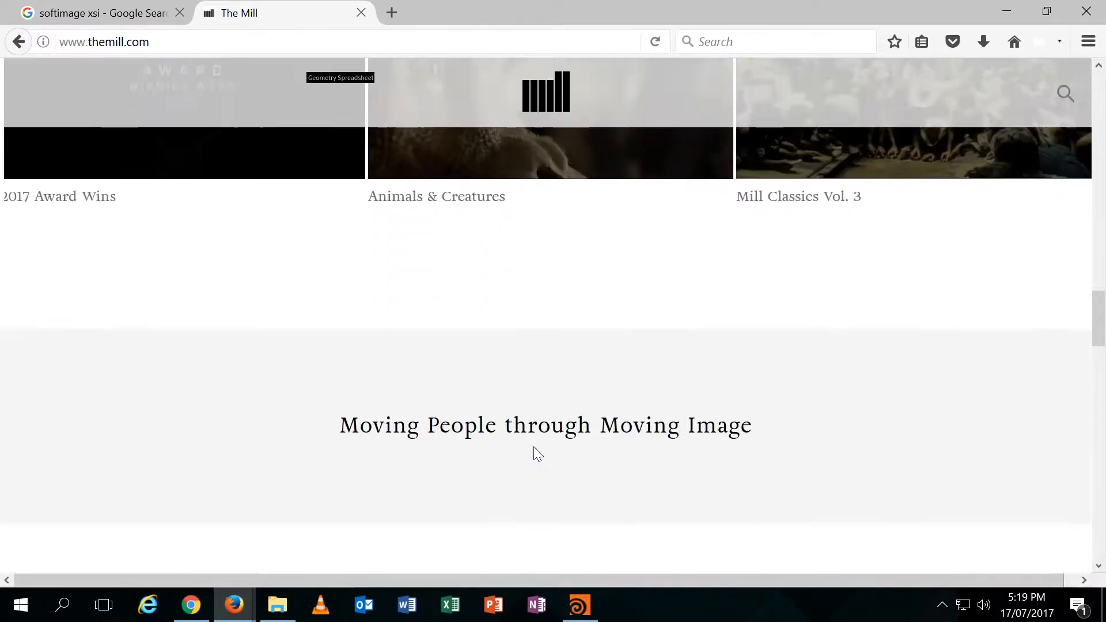
pyautogui.scroll(8, 518, 461)
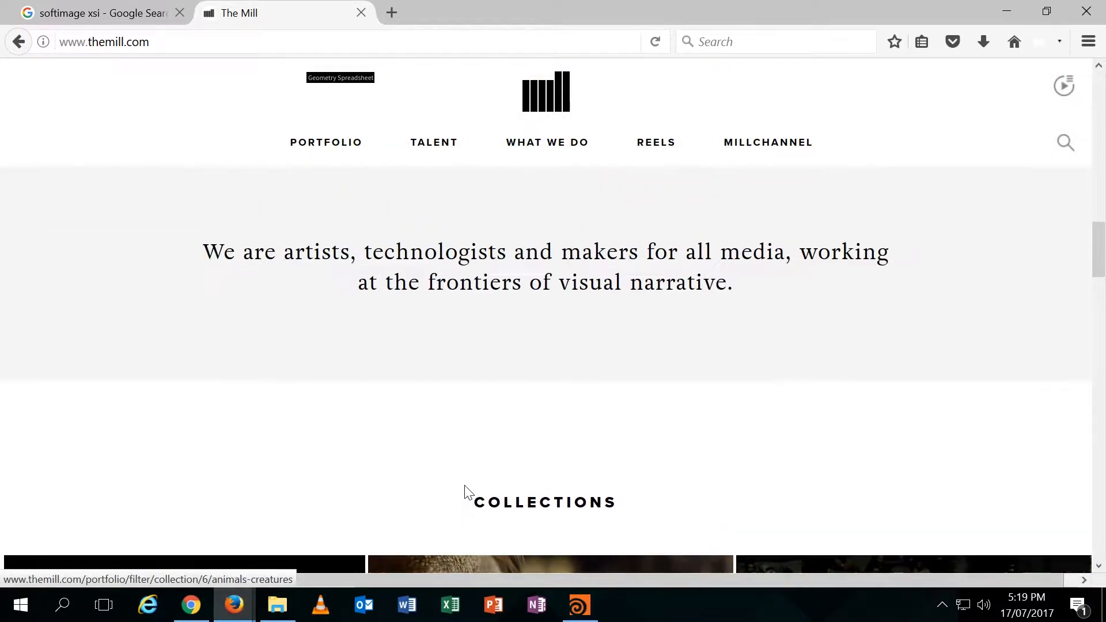
pyautogui.scroll(-8, 466, 492)
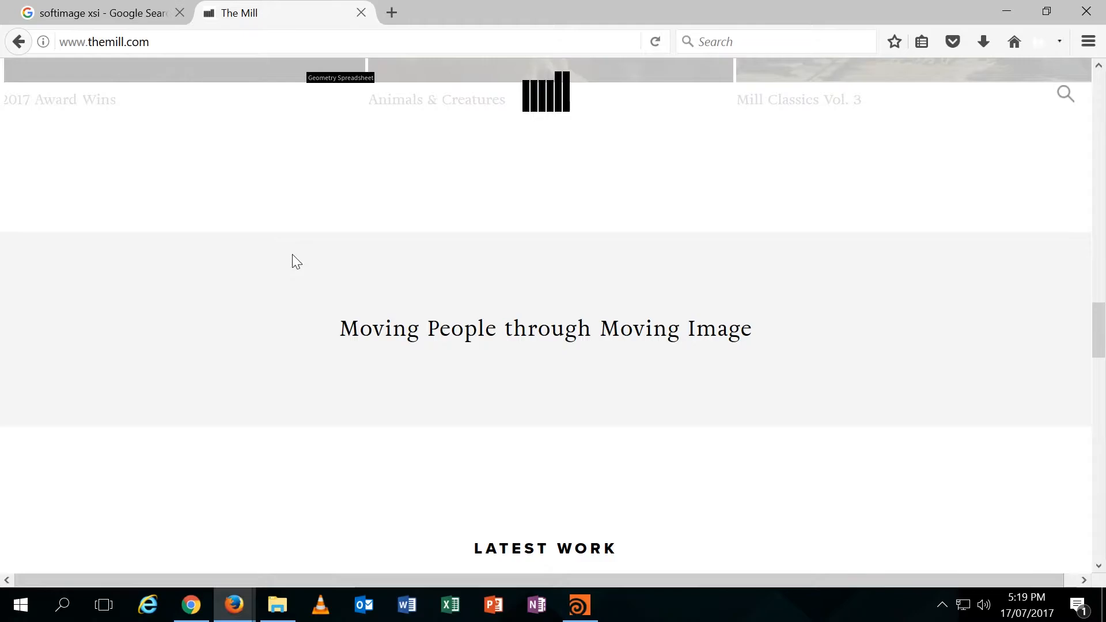
# Search for "jelly jamm" images in a new browser tab and preview the first result.
pyautogui.click(397, 14)
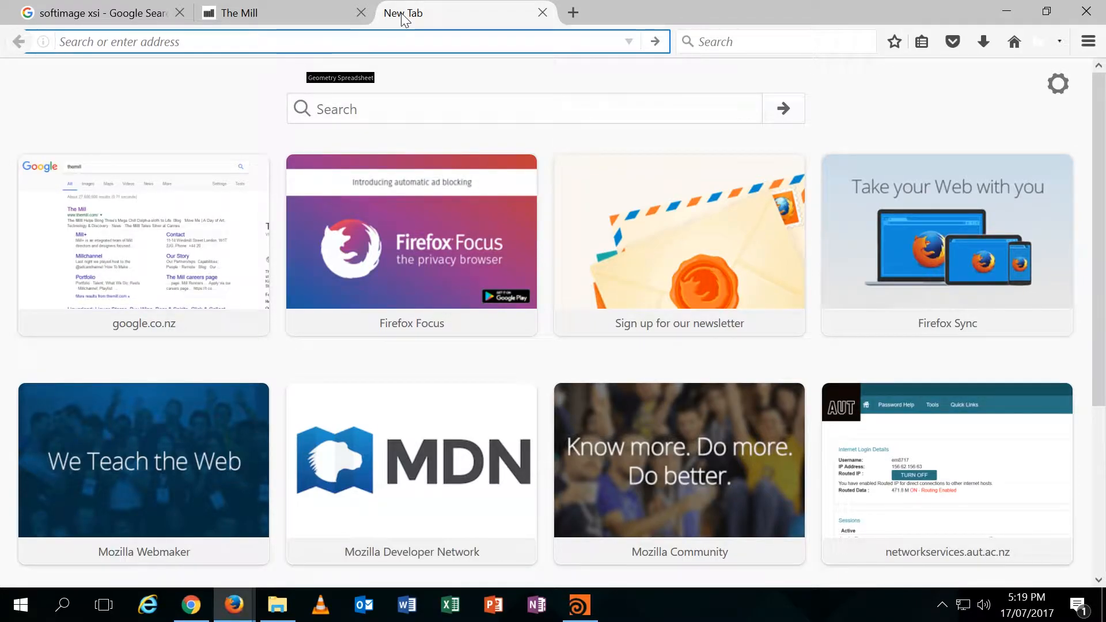
pyautogui.write('jelly jamm')
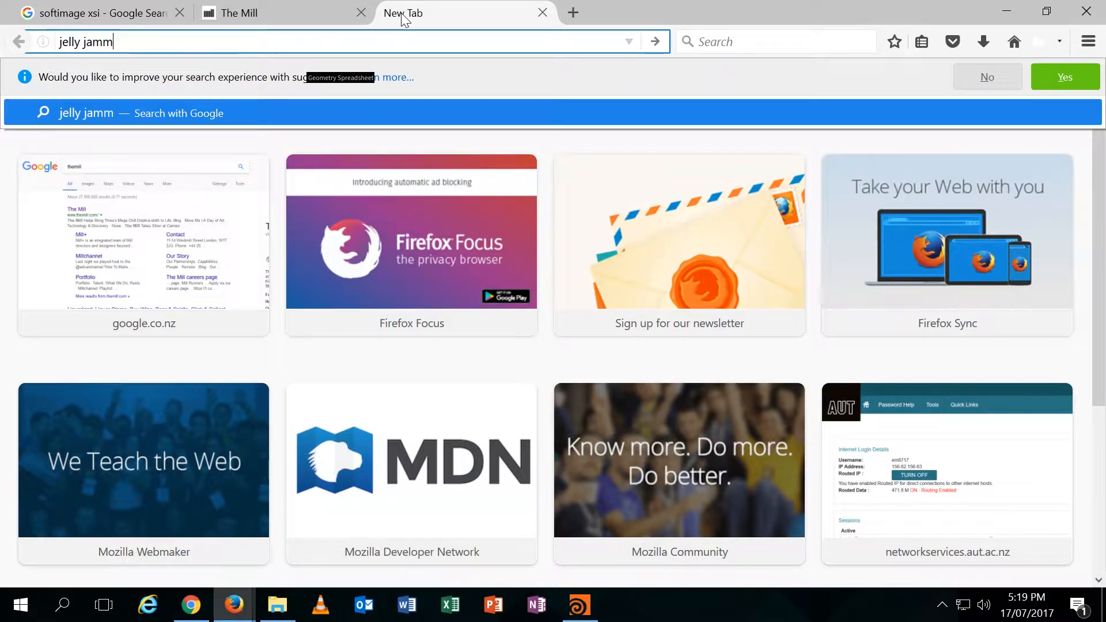
pyautogui.press('Return')
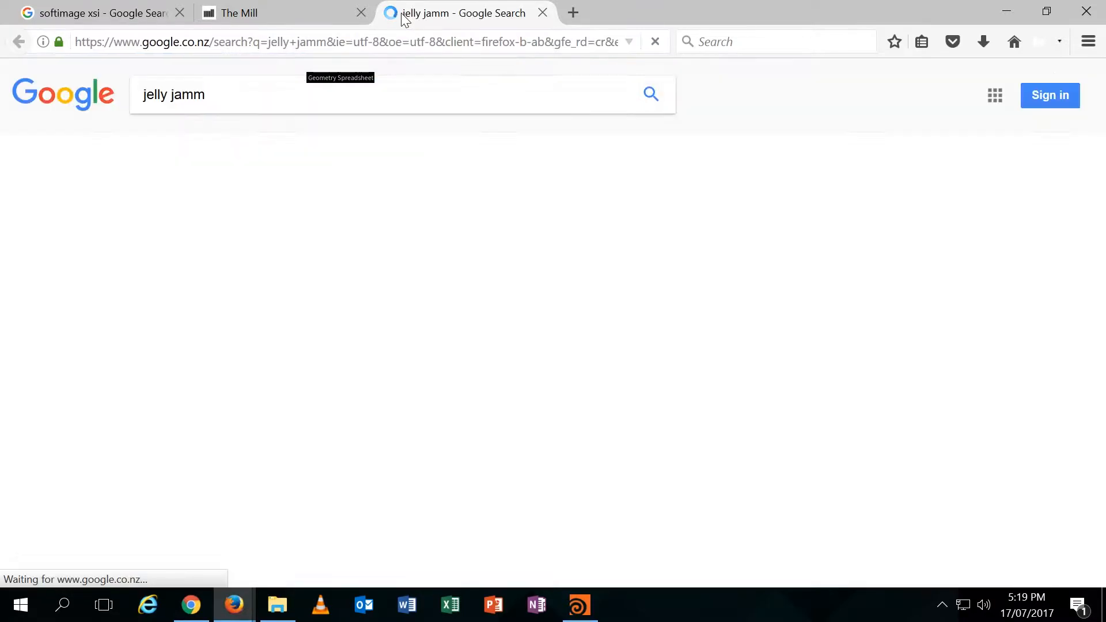
pyautogui.click(211, 153)
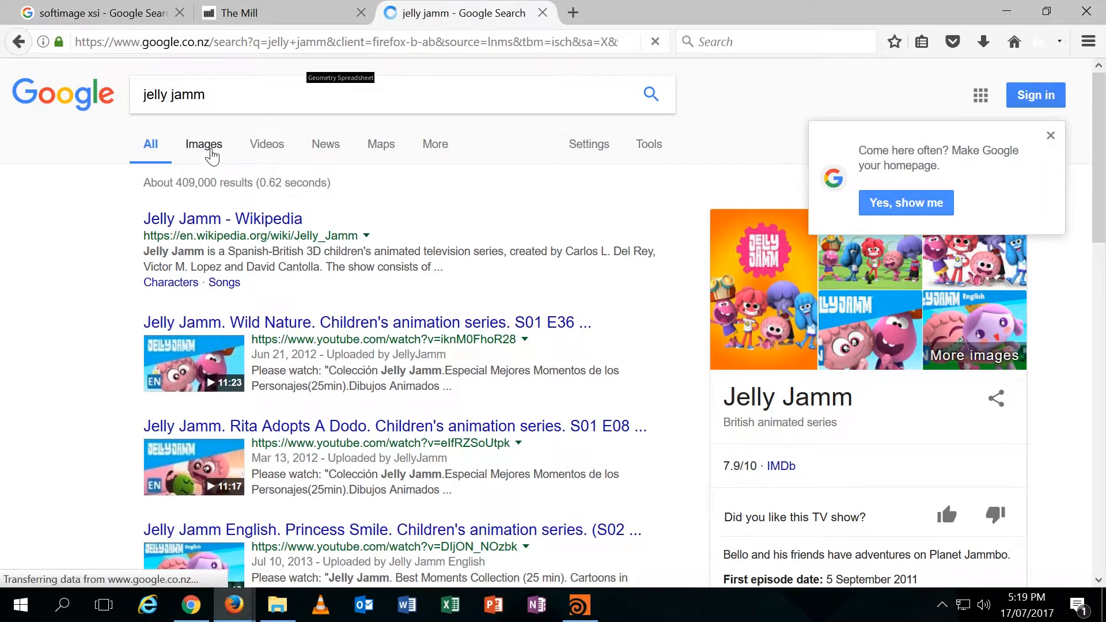
pyautogui.click(193, 279)
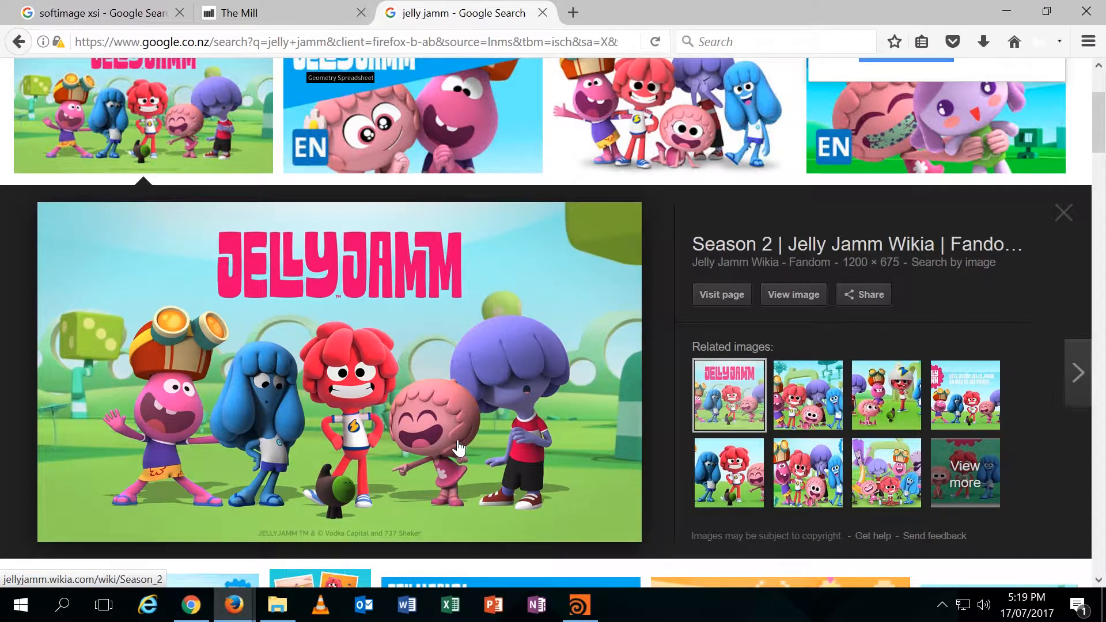
# Replace the image search with "pocoyo", look over the results and close that browser tab.
pyautogui.scroll(3, 426, 435)
pyautogui.hotkey('ctrl', 'a')
pyautogui.write('pocoyo')
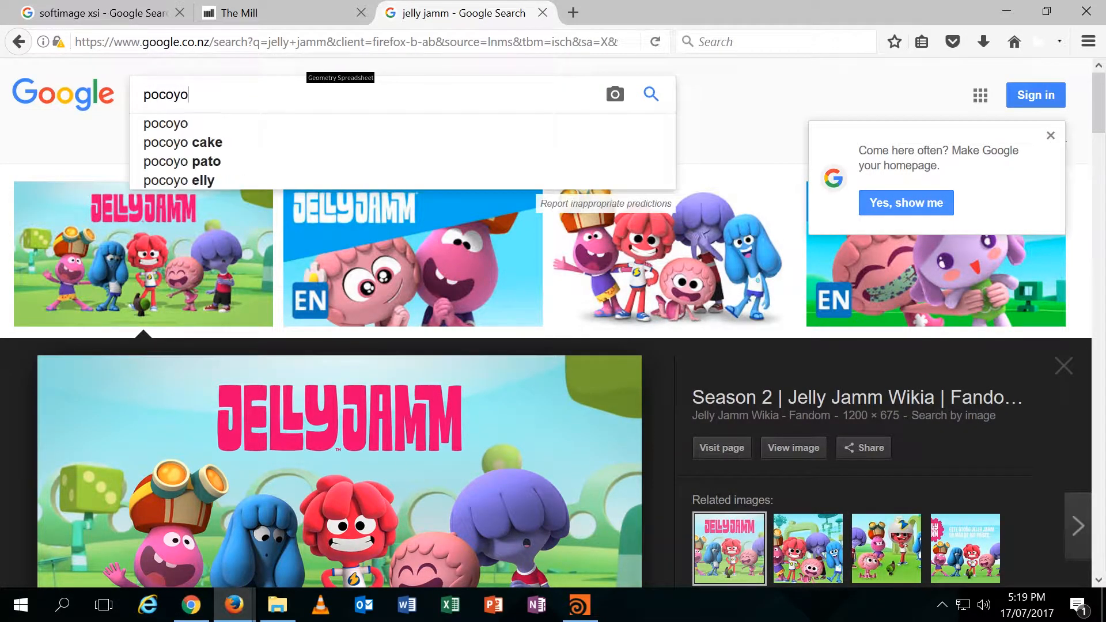
pyautogui.press('Return')
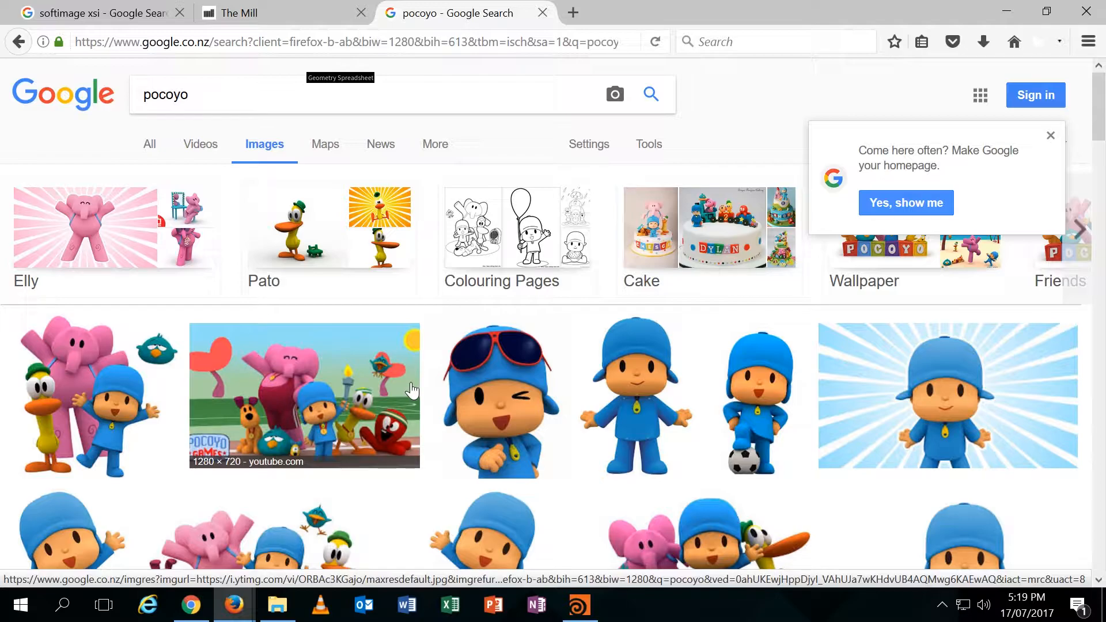
pyautogui.scroll(-5, 411, 390)
pyautogui.scroll(5, 425, 407)
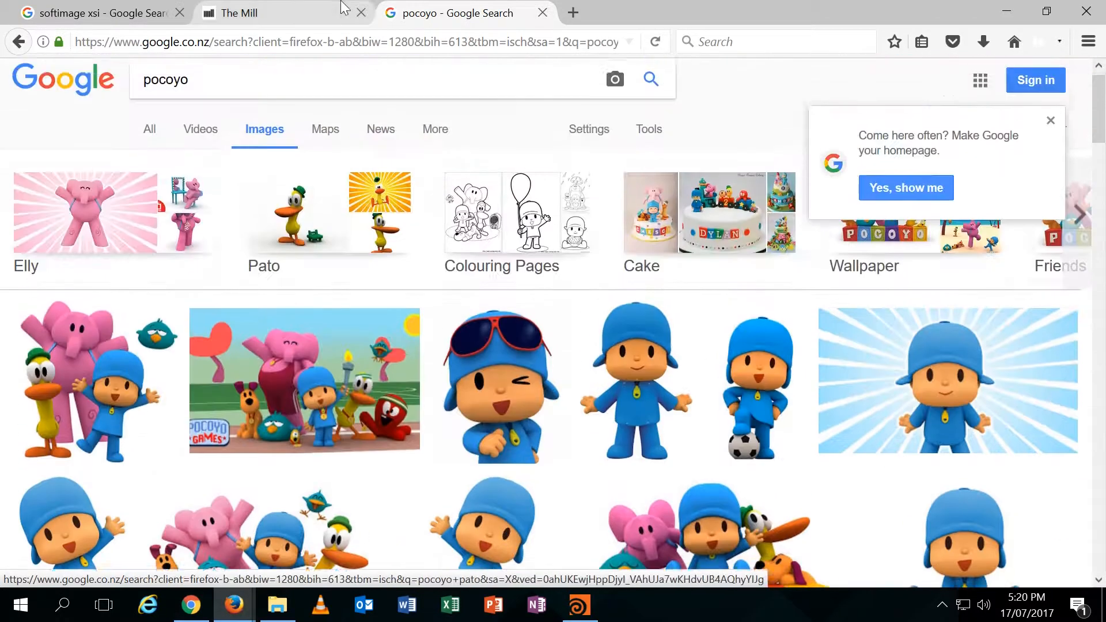
pyautogui.middleClick(444, 9)
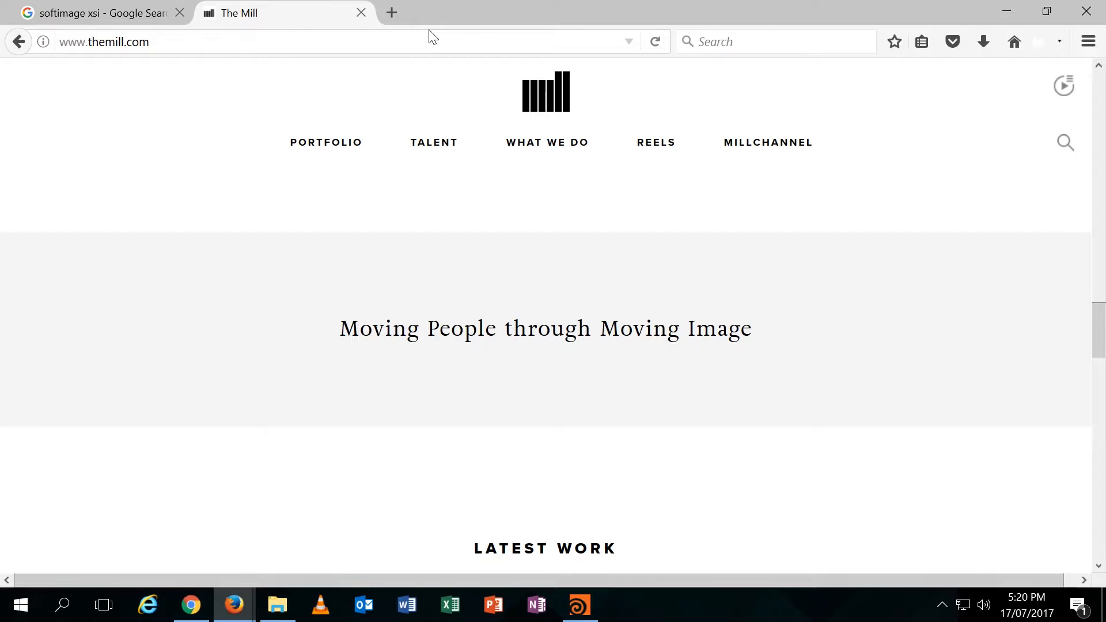
# Return to the Softimage results, extend the query to "softimage xsi GEAR" and look through the general web results.
pyautogui.click(391, 12)
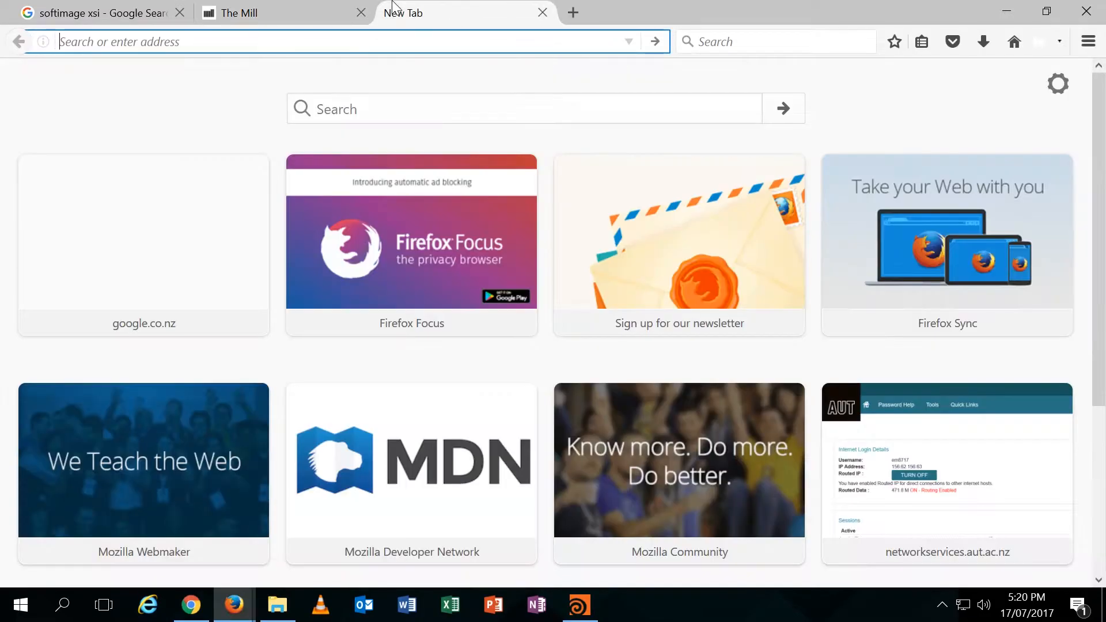
pyautogui.middleClick(396, 10)
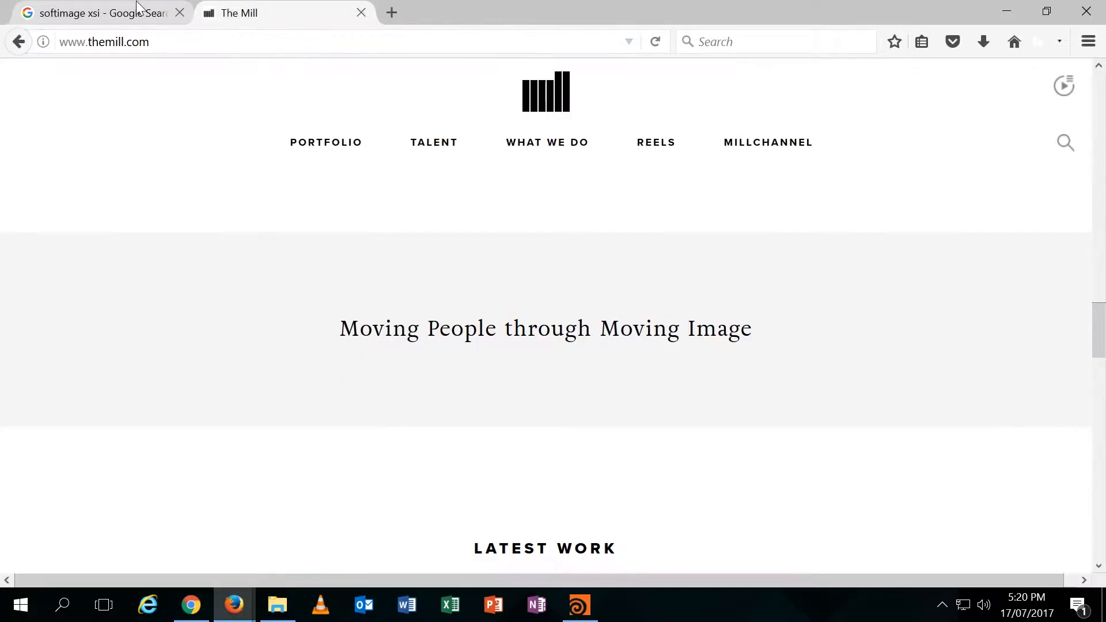
pyautogui.click(128, 11)
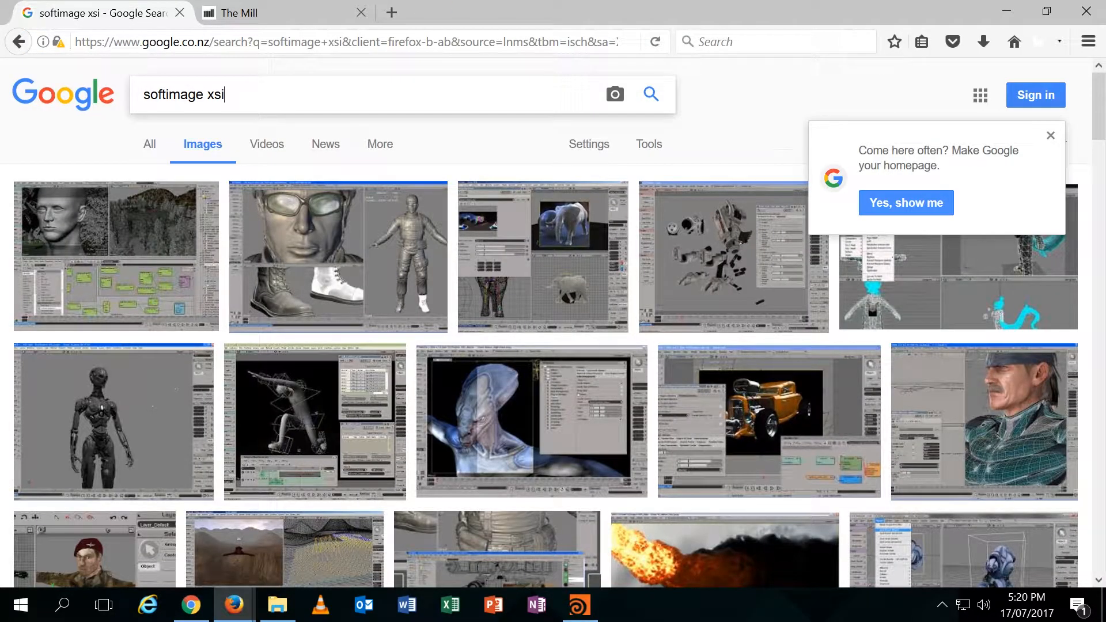
pyautogui.write('GEAR')
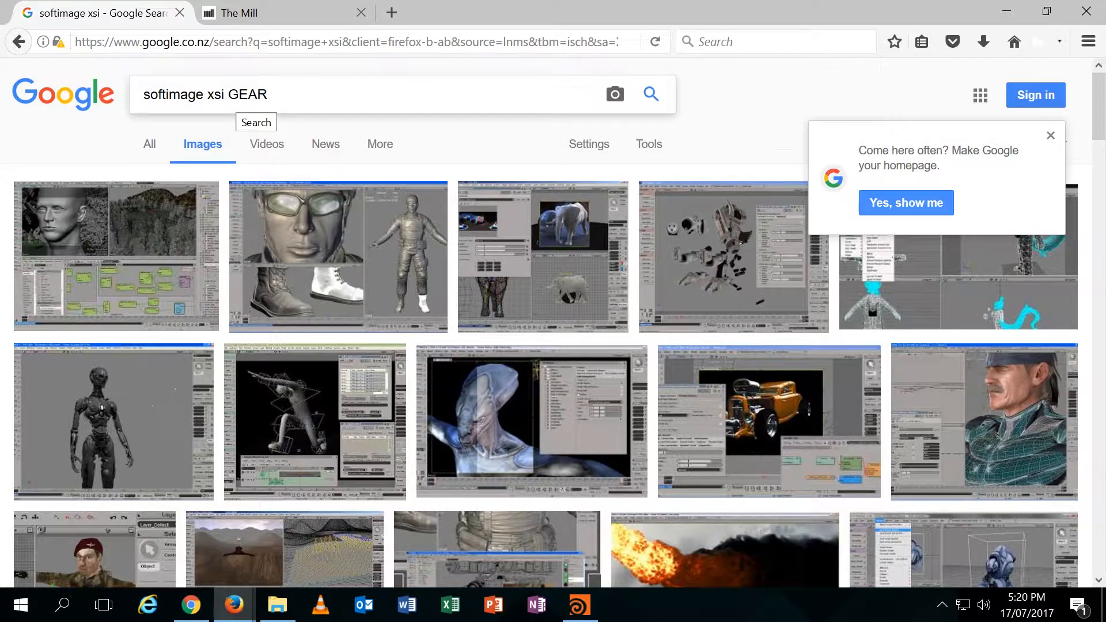
pyautogui.press('Return')
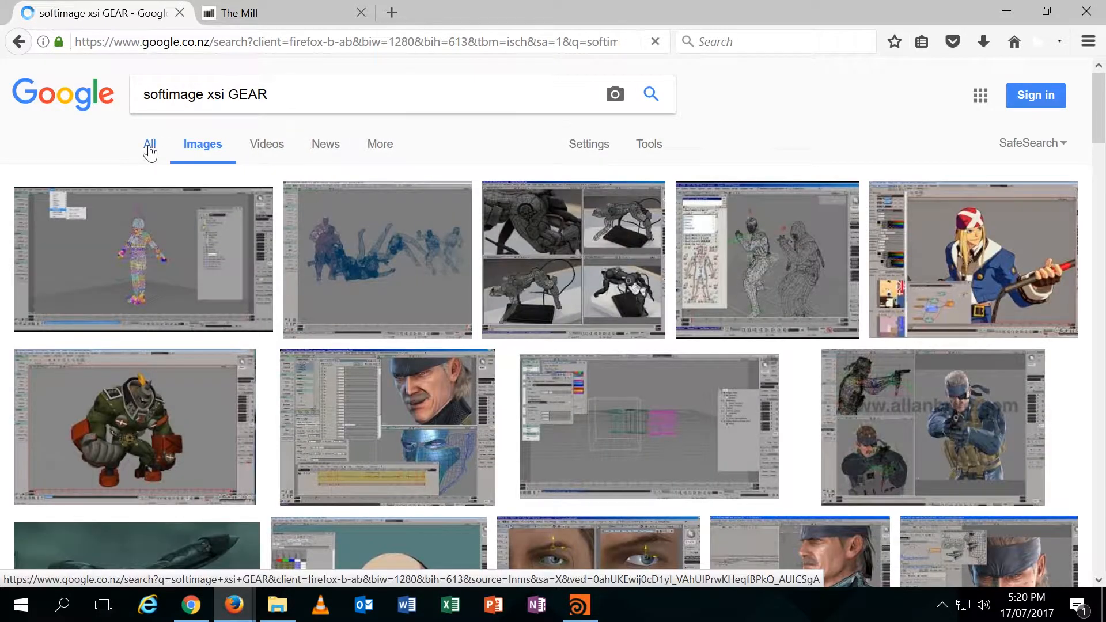
pyautogui.click(150, 147)
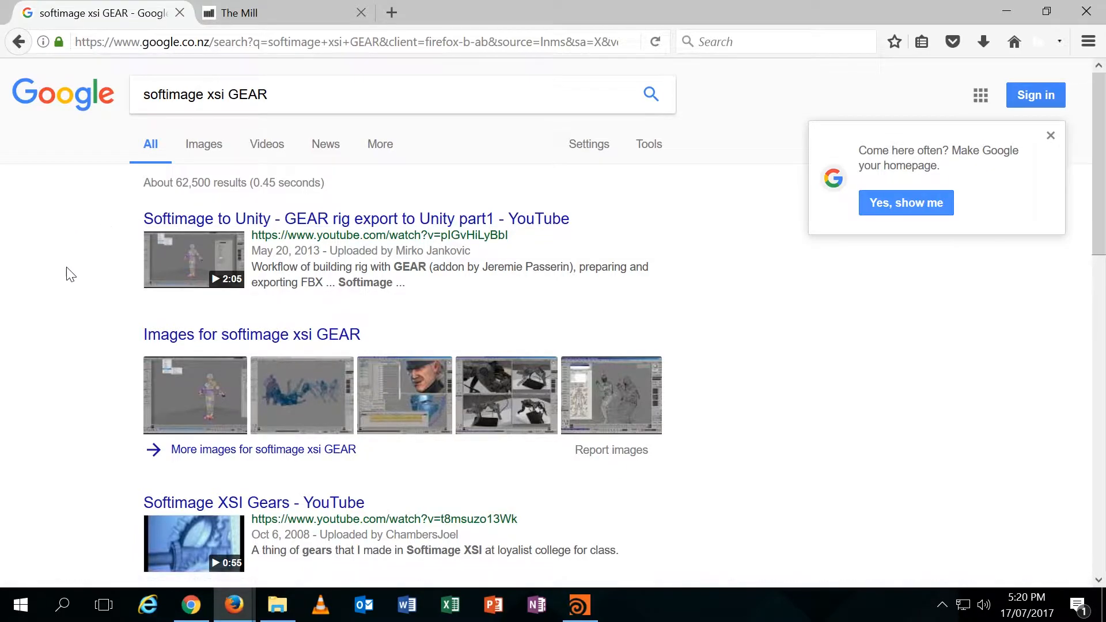
pyautogui.scroll(-4, 72, 282)
pyautogui.scroll(-2, 75, 286)
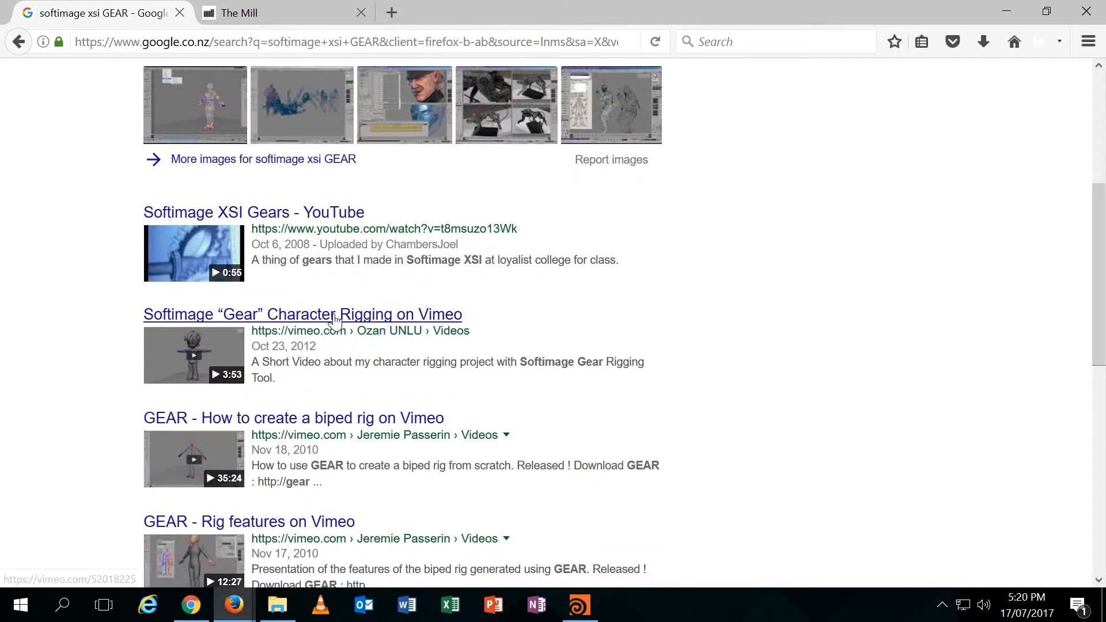
# Open the Vimeo video "GEAR - How to create a biped rig" in a new browser tab and check its upload age.
pyautogui.middleClick(368, 321)
pyautogui.hotkey('ctrl', 'Tab')
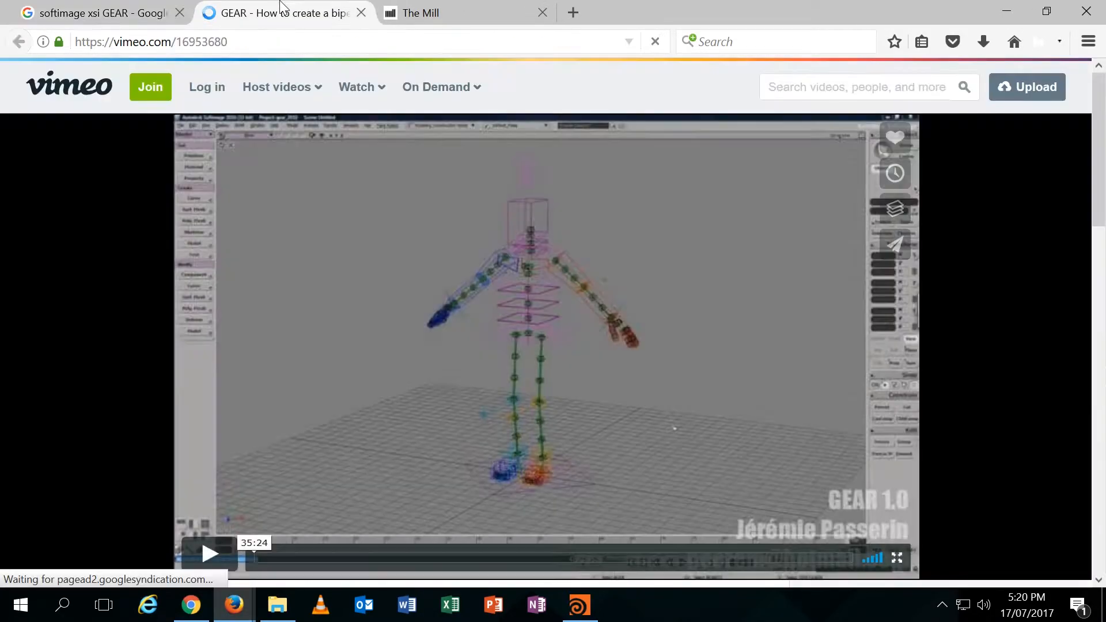
pyautogui.scroll(-2, 196, 311)
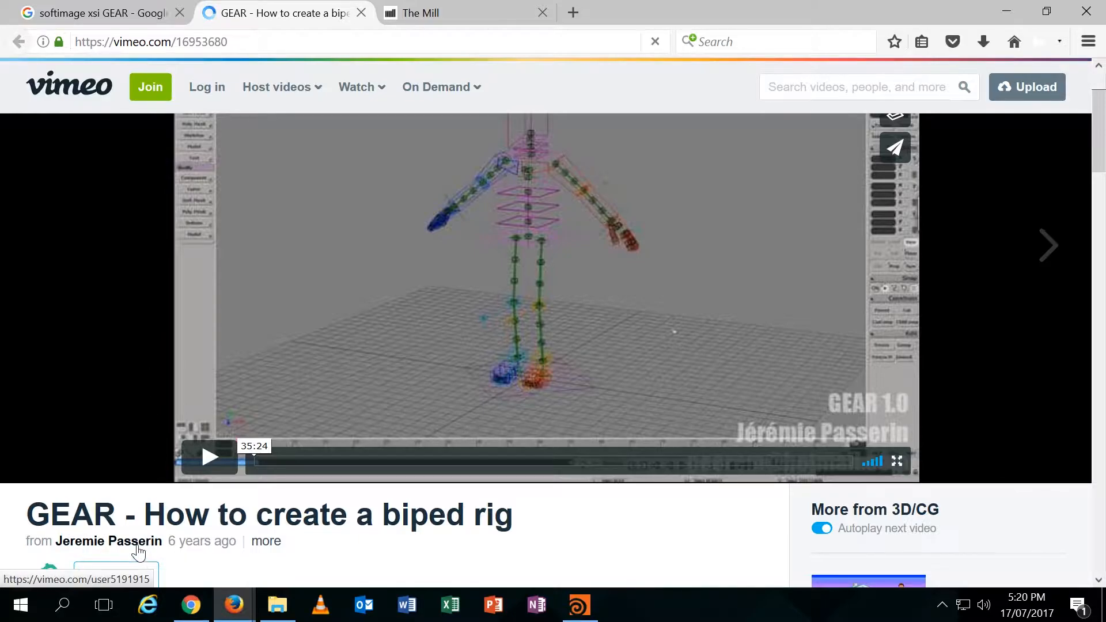
pyautogui.scroll(1, 160, 406)
pyautogui.scroll(1, 161, 410)
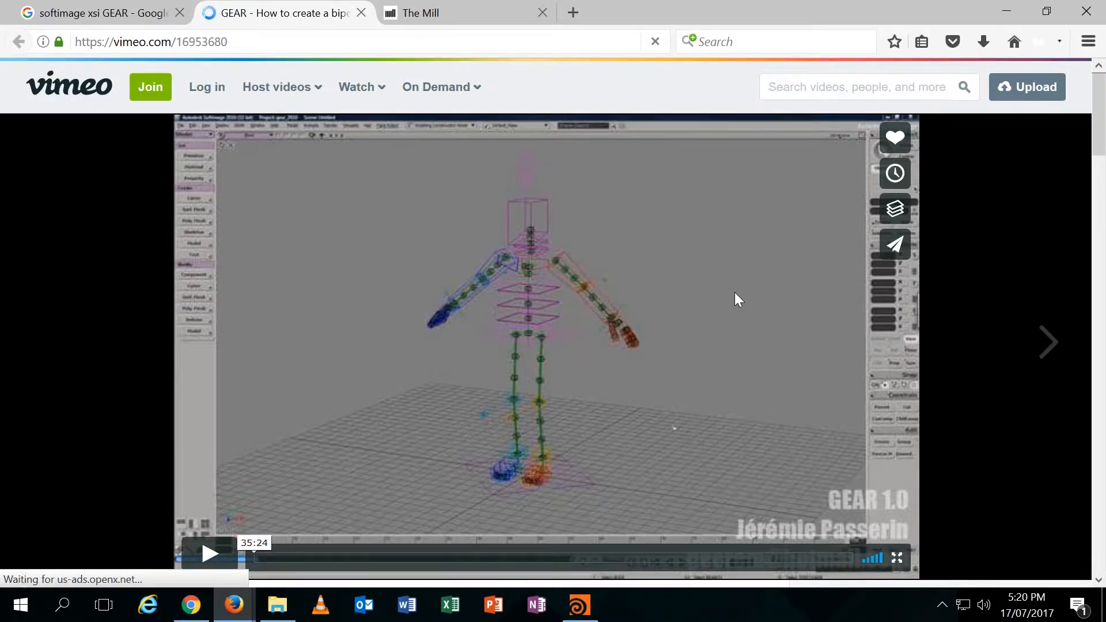
pyautogui.scroll(-3, 510, 302)
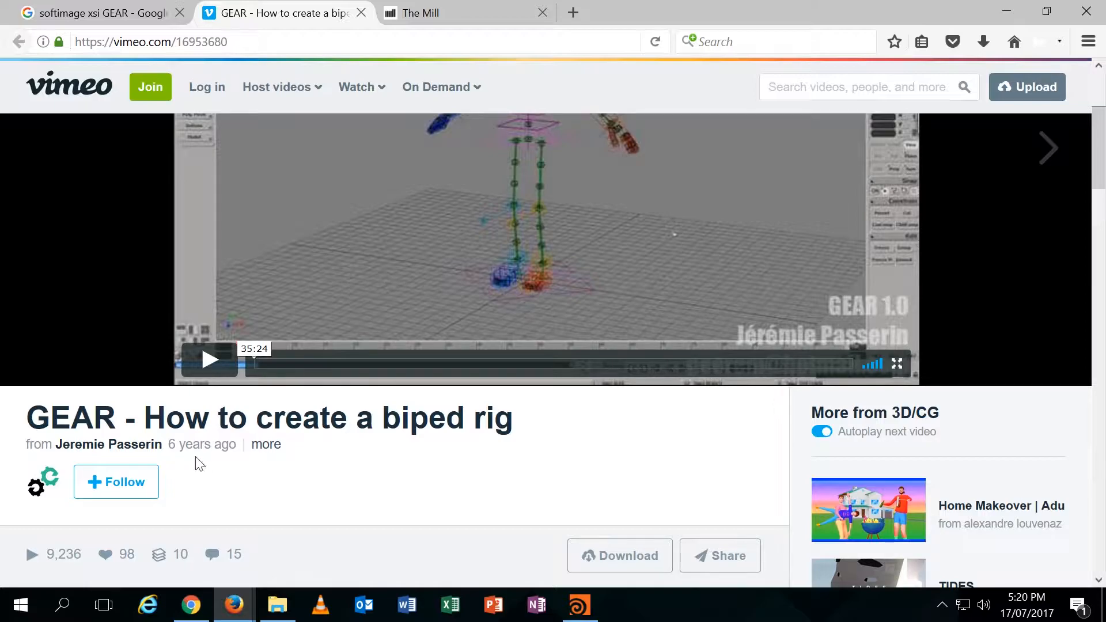
pyautogui.moveTo(168, 447); pyautogui.dragTo(238, 451)
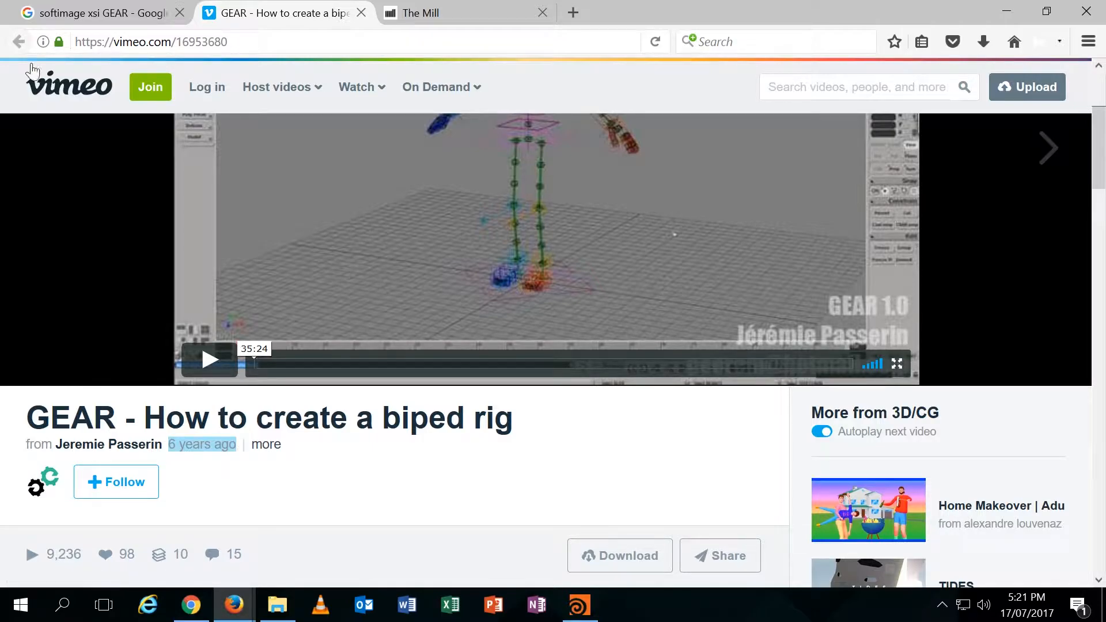
# Search for "jelly jamm" in a new browser tab, show the image results and preview the first one.
pyautogui.click(585, 13)
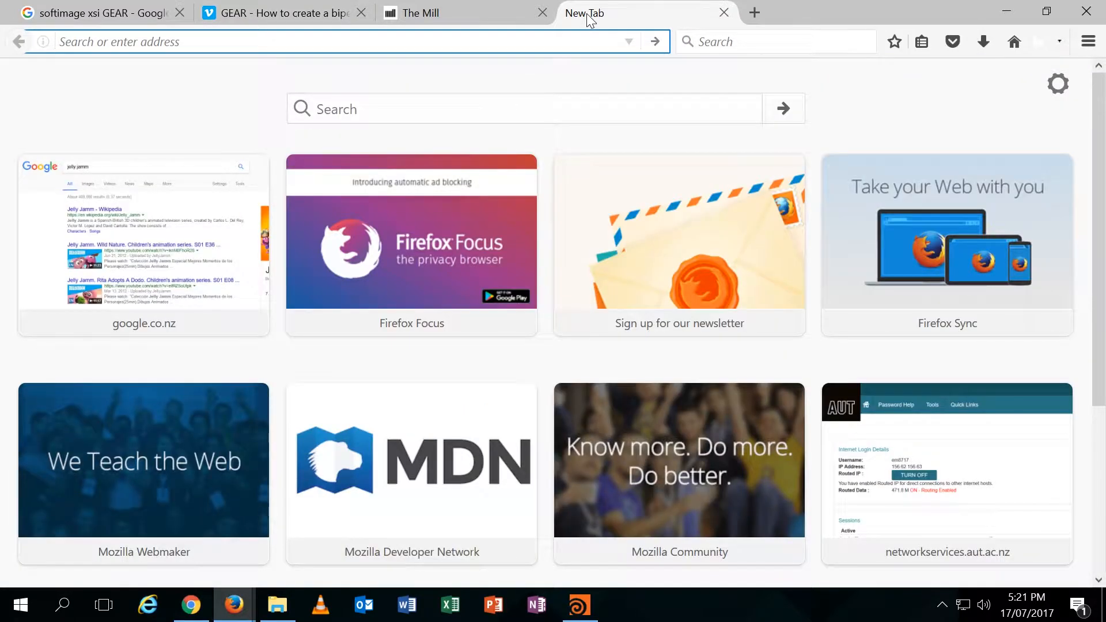
pyautogui.write('jelly jamm')
pyautogui.press('Return')
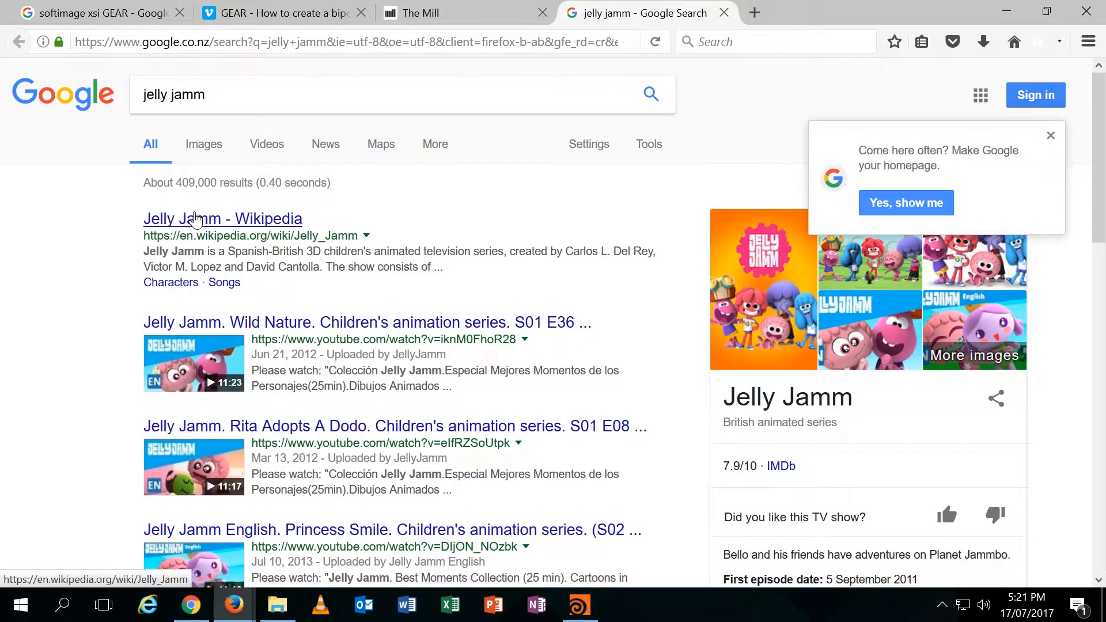
pyautogui.click(213, 151)
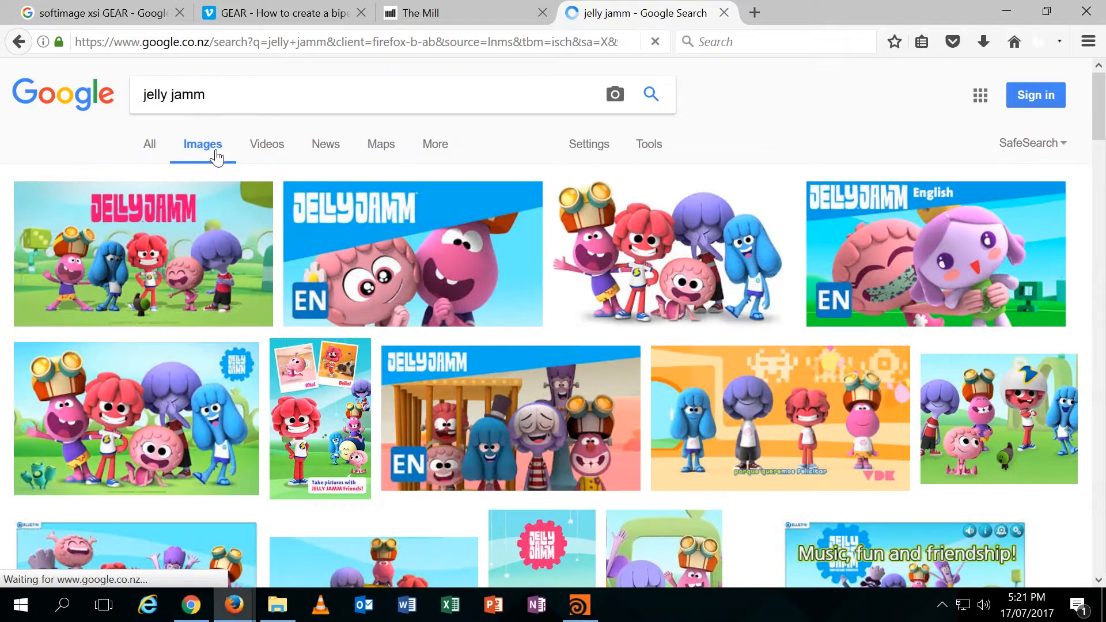
pyautogui.click(197, 239)
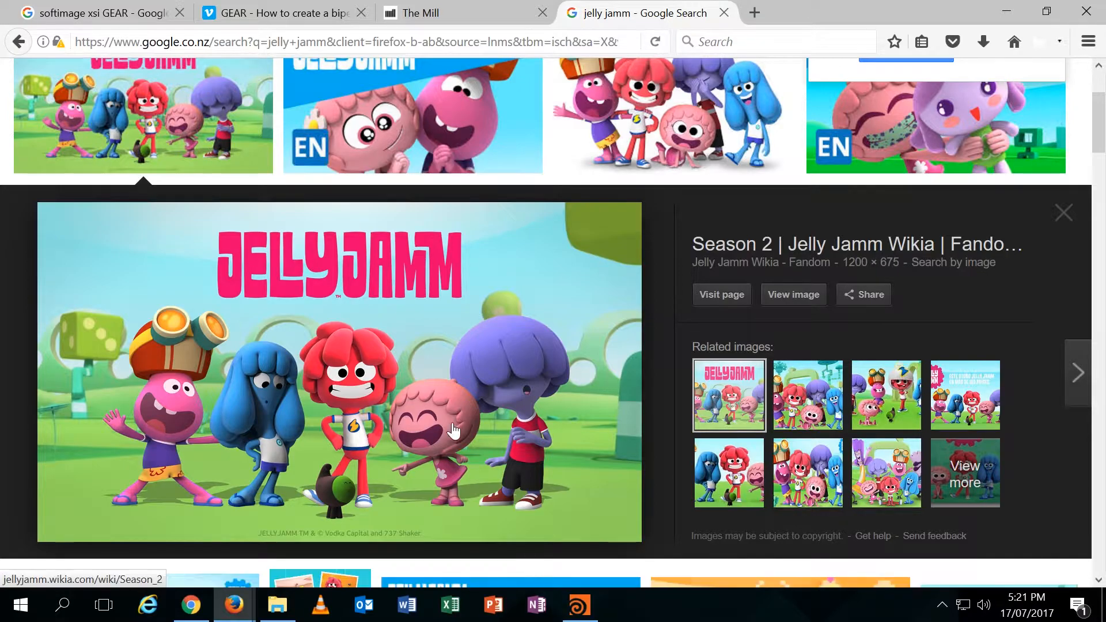
# Look through further Jelly Jamm image results for examples of the series' characters.
pyautogui.scroll(-8, 568, 398)
pyautogui.scroll(-3, 459, 344)
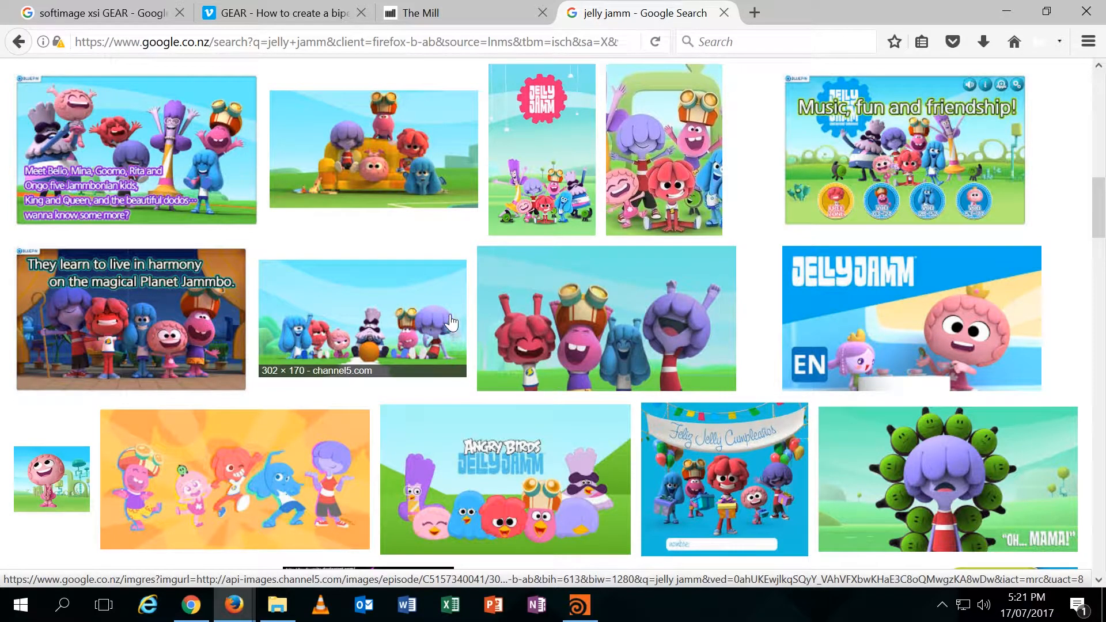
pyautogui.scroll(-5, 452, 331)
pyautogui.scroll(-3, 461, 302)
pyautogui.scroll(-2, 460, 300)
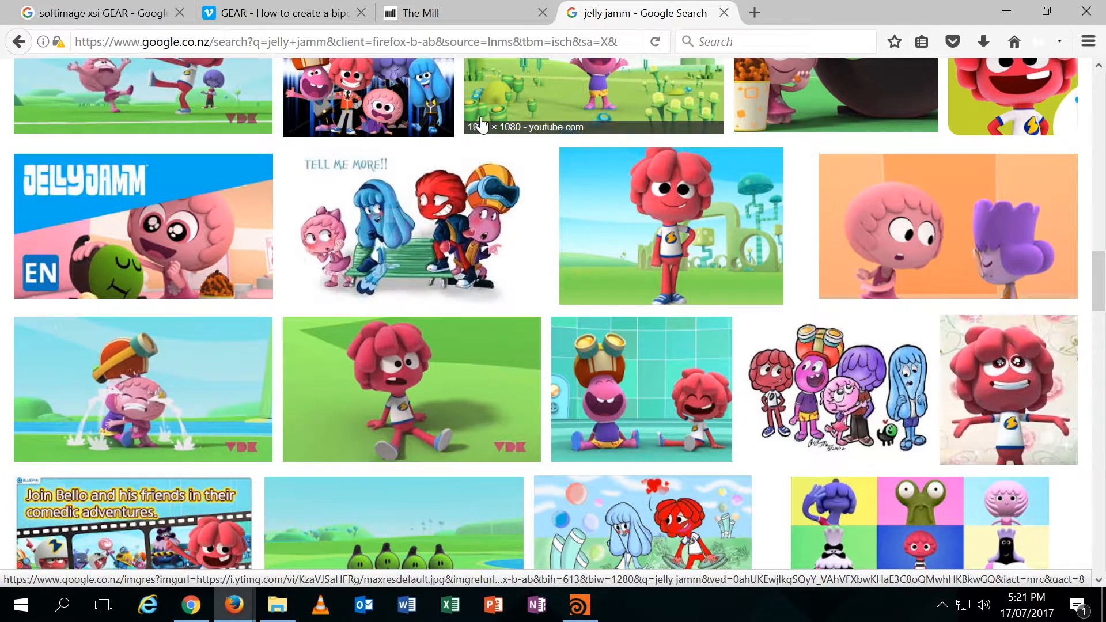
# Return to the GEAR biped rig video page and look over the rig shown in it.
pyautogui.click(311, 13)
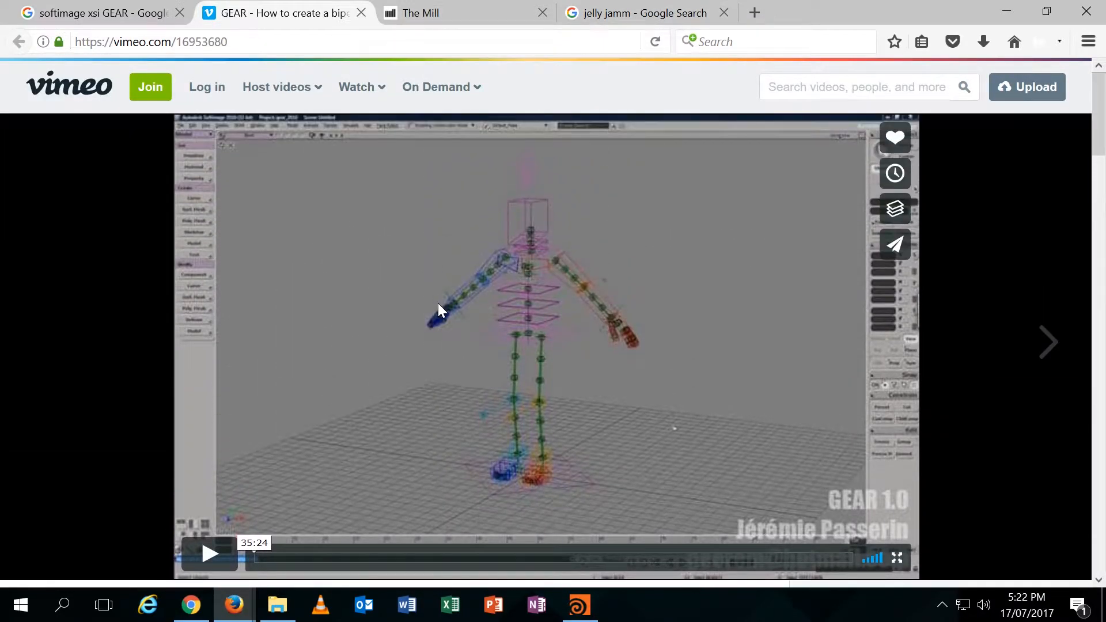
pyautogui.scroll(-3, 439, 304)
pyautogui.scroll(3, 440, 303)
# Switch to Houdini and enlarge the network editor by shrinking the parameter area above it.
pyautogui.hotkey('alt', 'Tab')
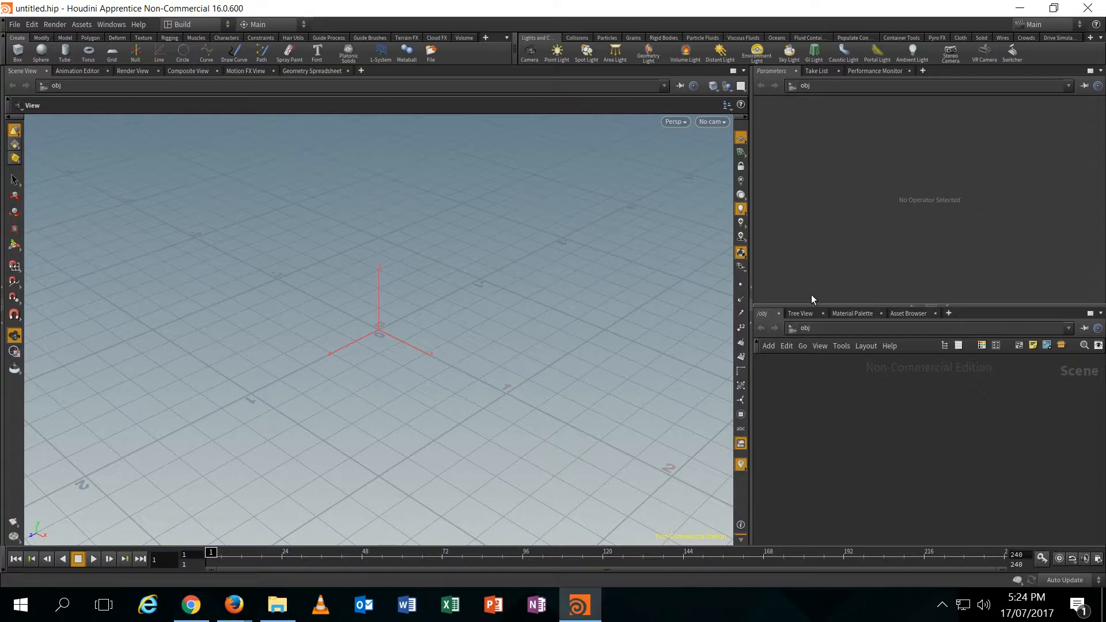
pyautogui.moveTo(811, 306); pyautogui.dragTo(810, 215)
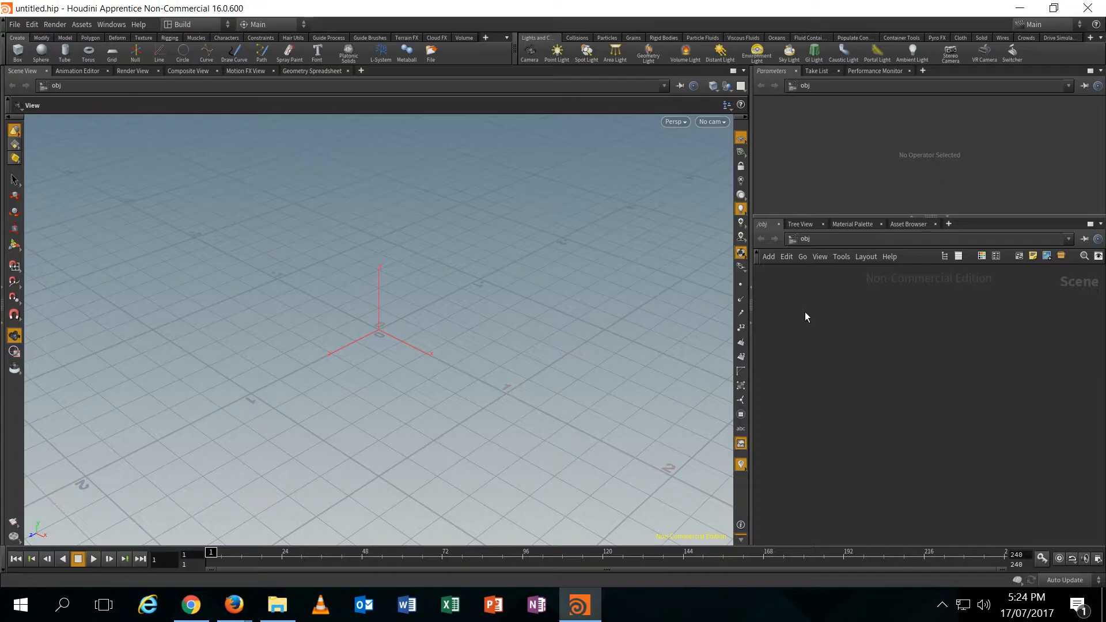
pyautogui.press('Tab')
pyautogui.press('Escape')
pyautogui.moveTo(802, 217); pyautogui.dragTo(801, 259)
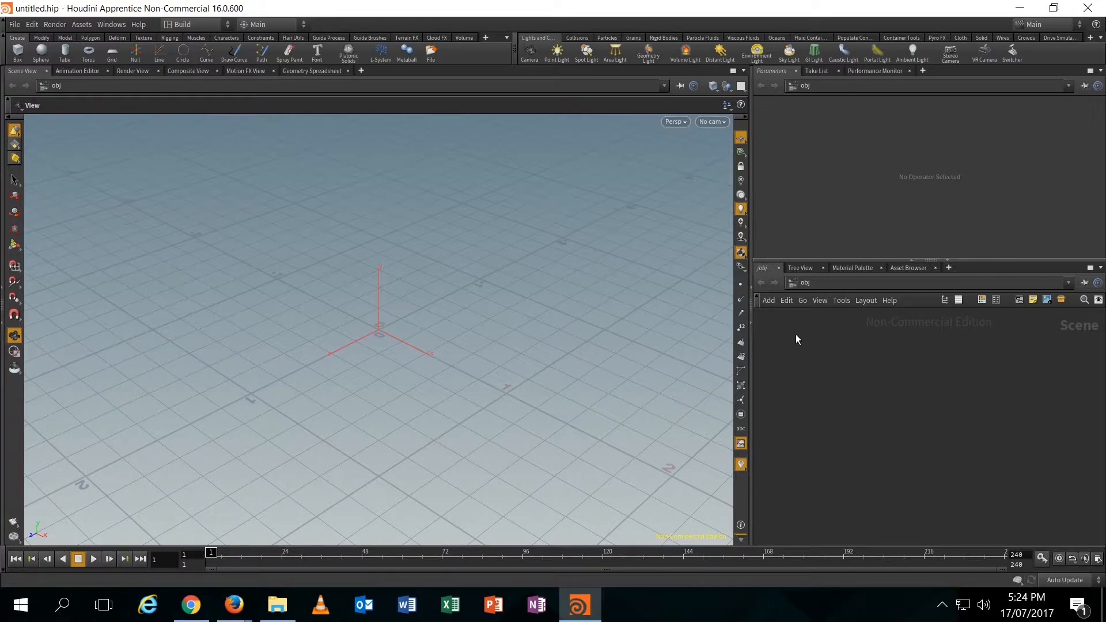
pyautogui.press('Tab')
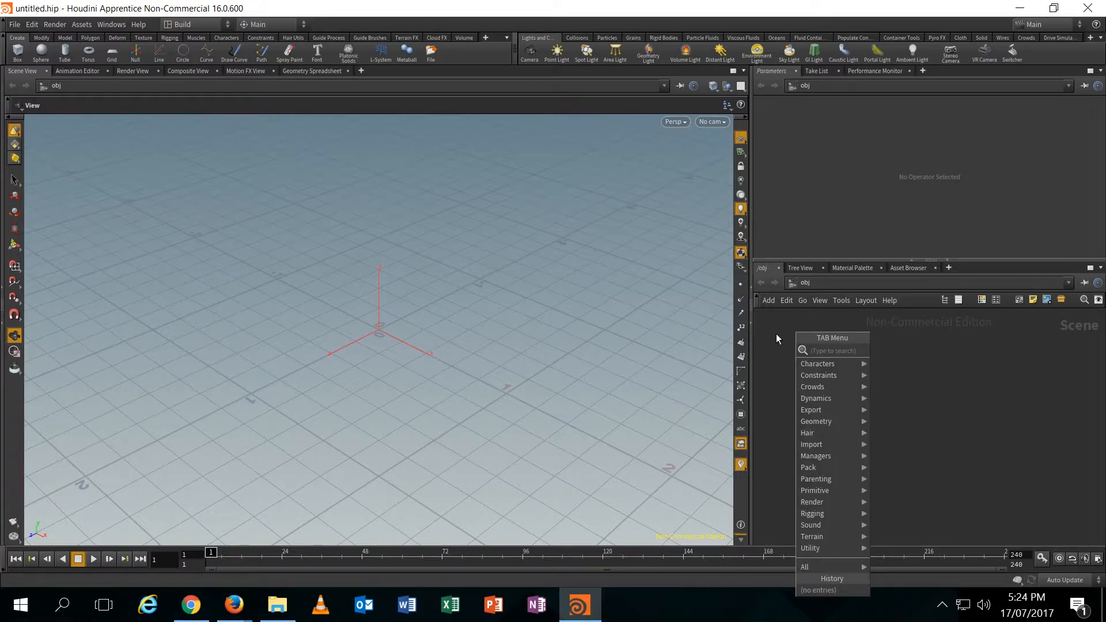
pyautogui.press('Escape')
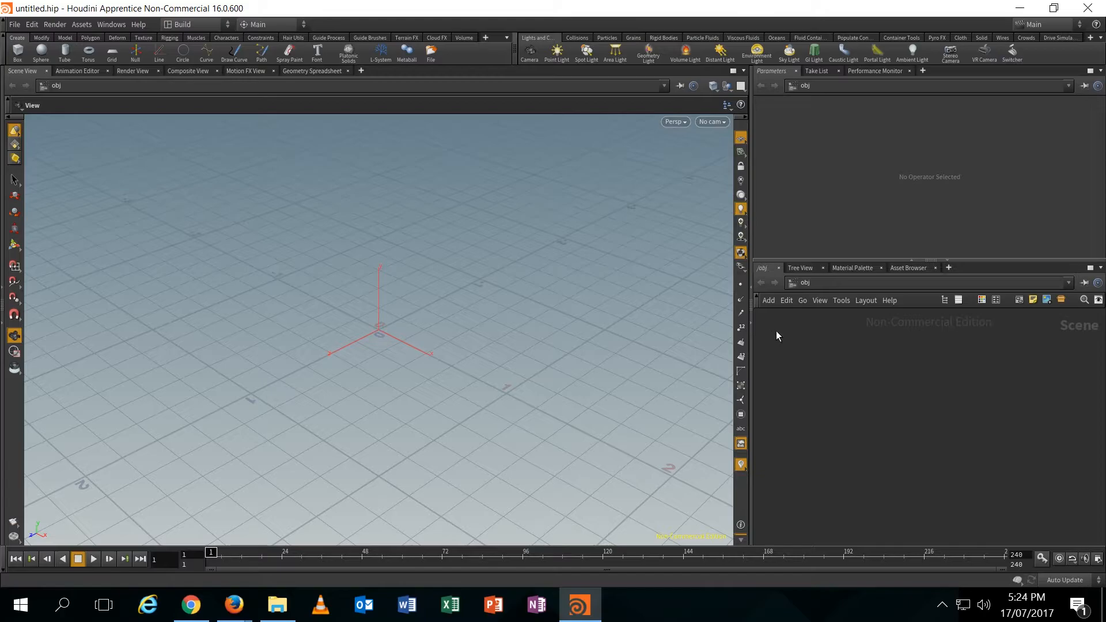
pyautogui.press('Tab')
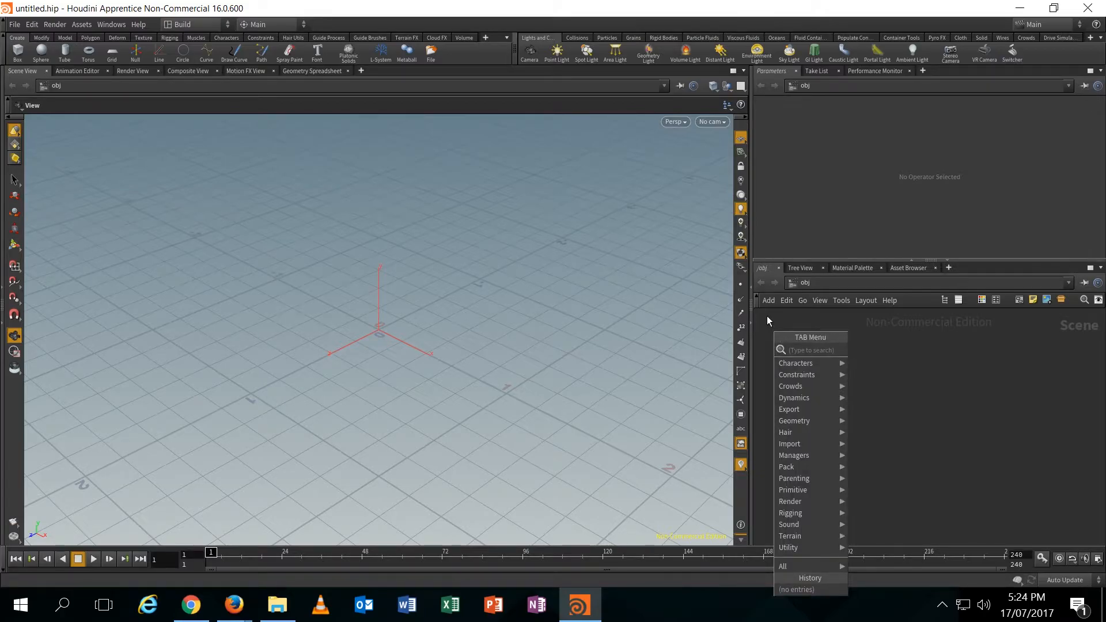
pyautogui.click(882, 395)
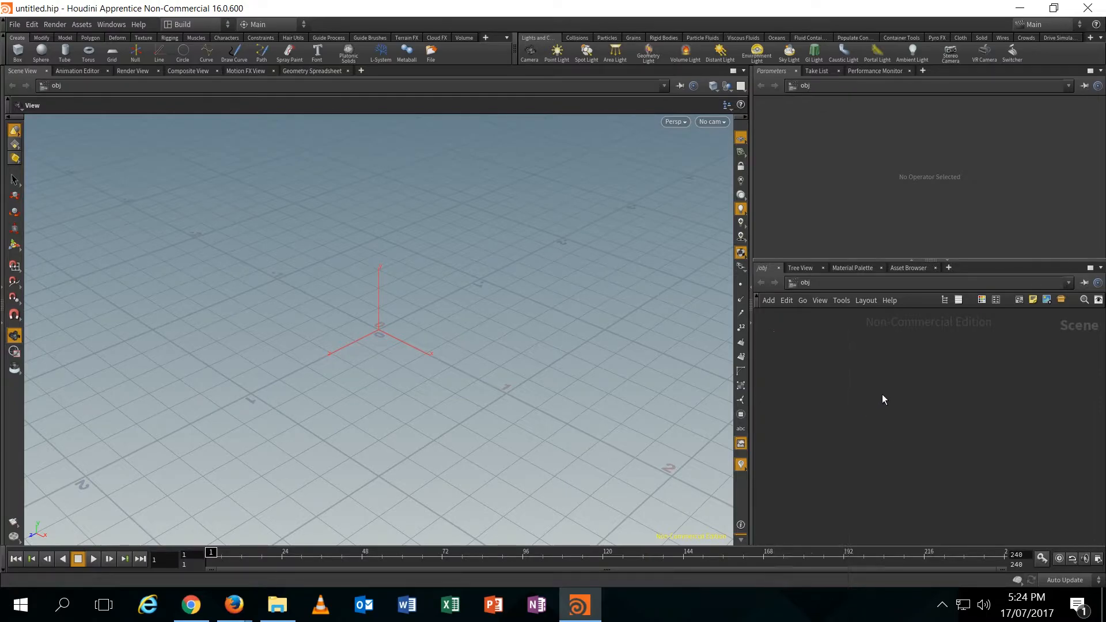
pyautogui.press('Tab')
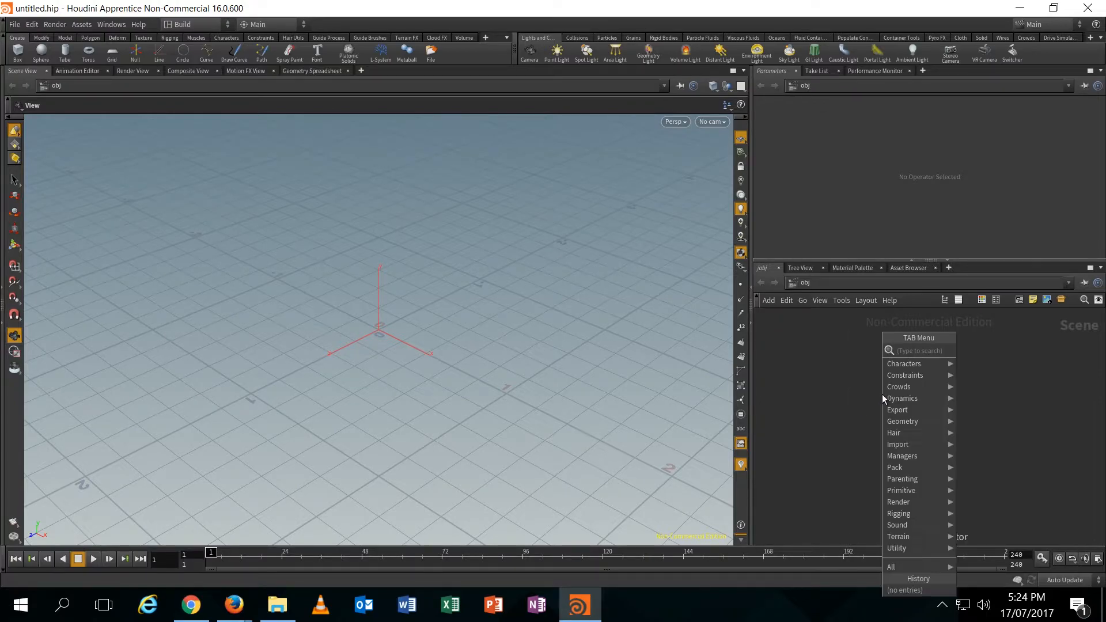
pyautogui.click(799, 353)
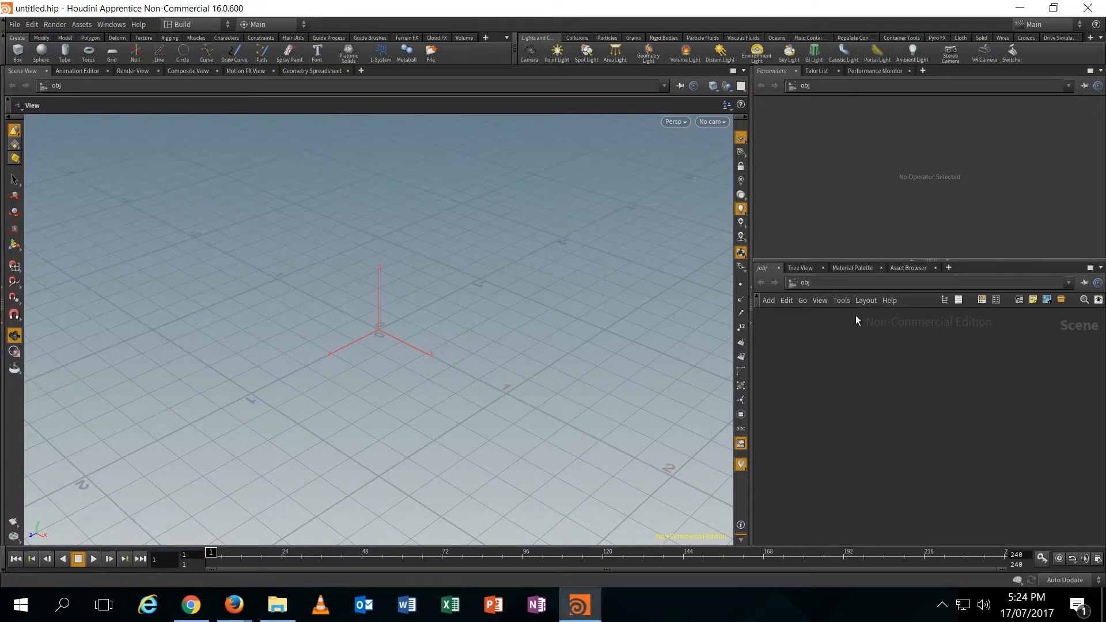
pyautogui.press('Tab')
pyautogui.press('Escape')
# Add a Geometry node to the object-level network.
pyautogui.press('Tab')
pyautogui.write('geo')
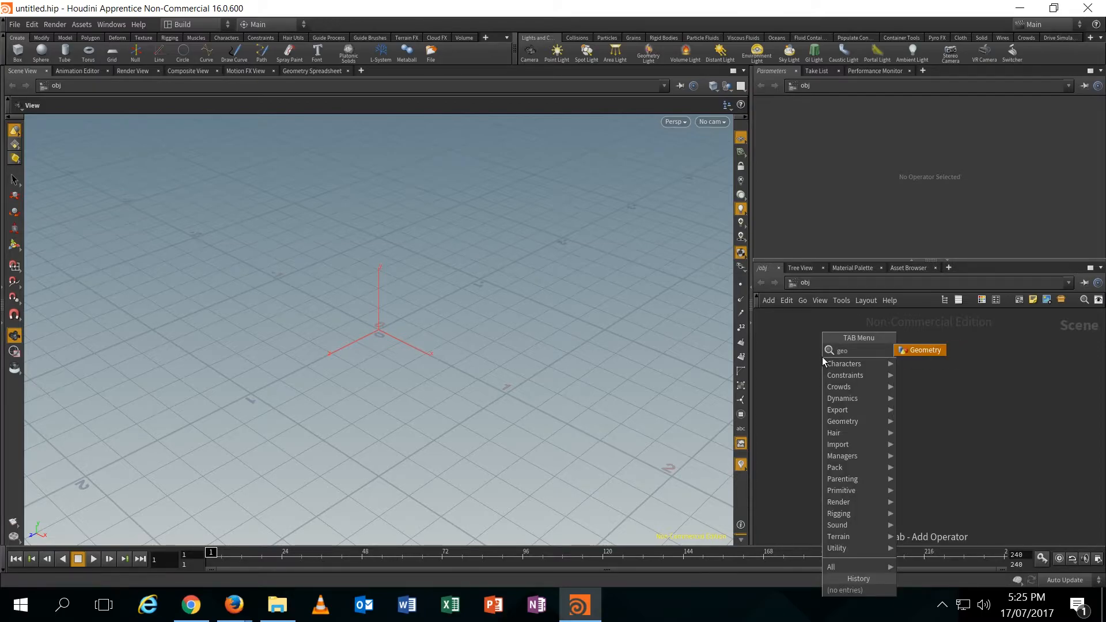
pyautogui.press('Return')
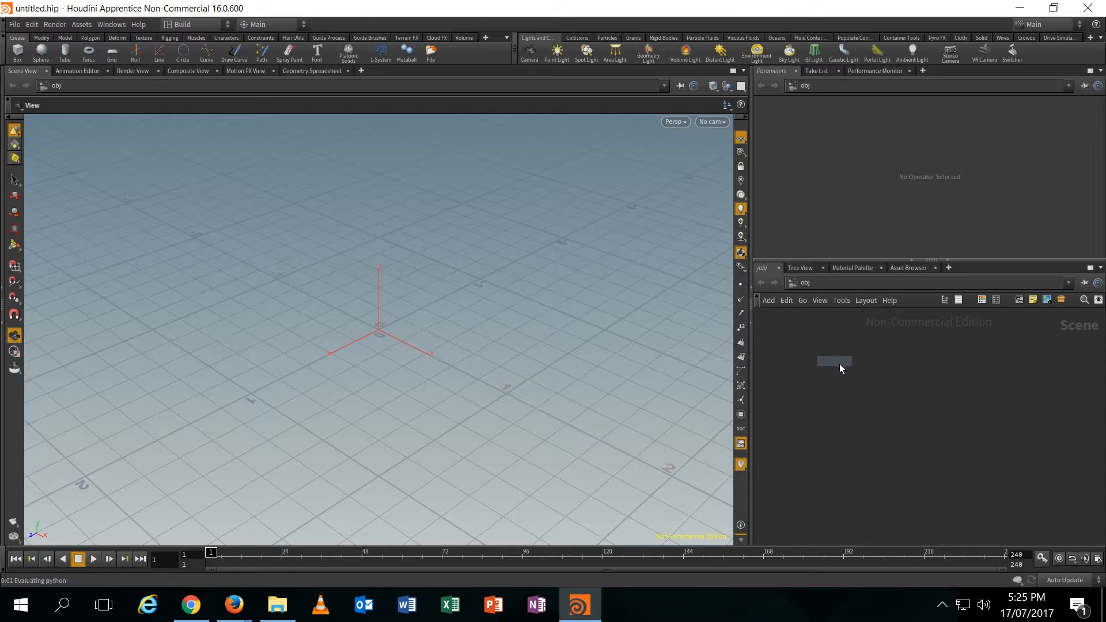
pyautogui.click(902, 365)
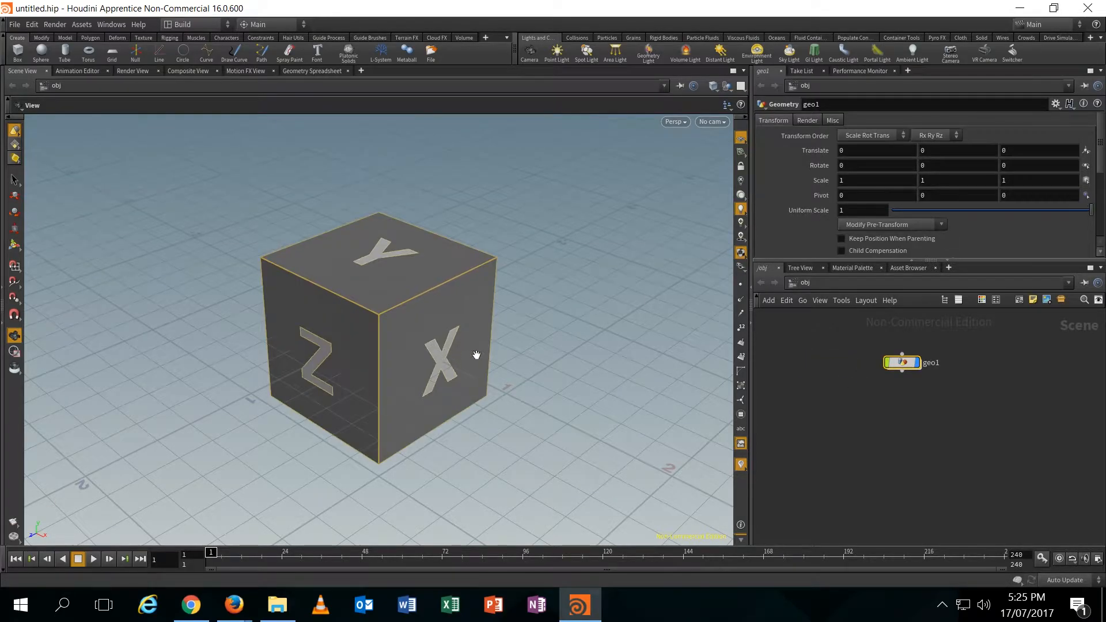
# Rename the new Geometry node as "character".
pyautogui.click(932, 364)
pyautogui.doubleClick(934, 365)
pyautogui.write('character')
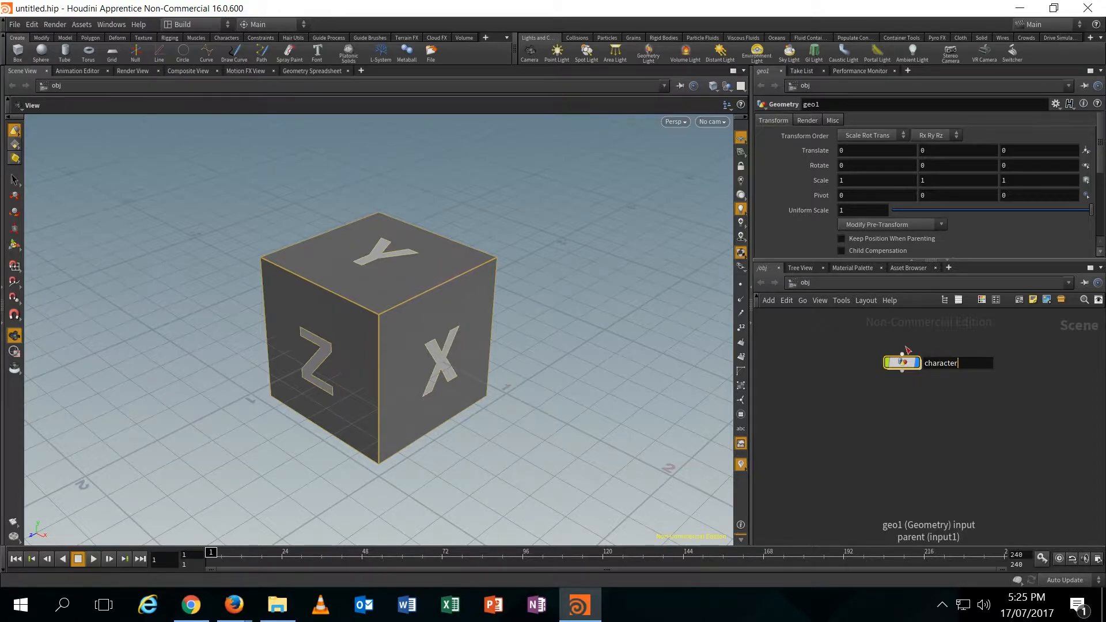
pyautogui.press('Return')
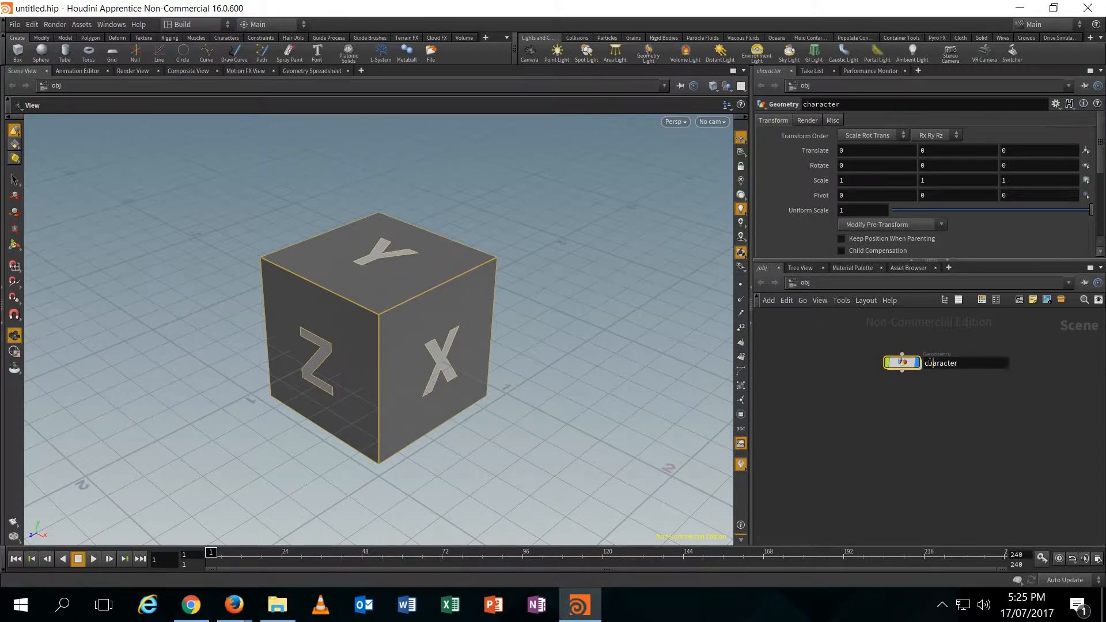
# Go inside the character node and delete its default File node.
pyautogui.doubleClick(910, 362)
pyautogui.moveTo(850, 371); pyautogui.dragTo(1004, 496)
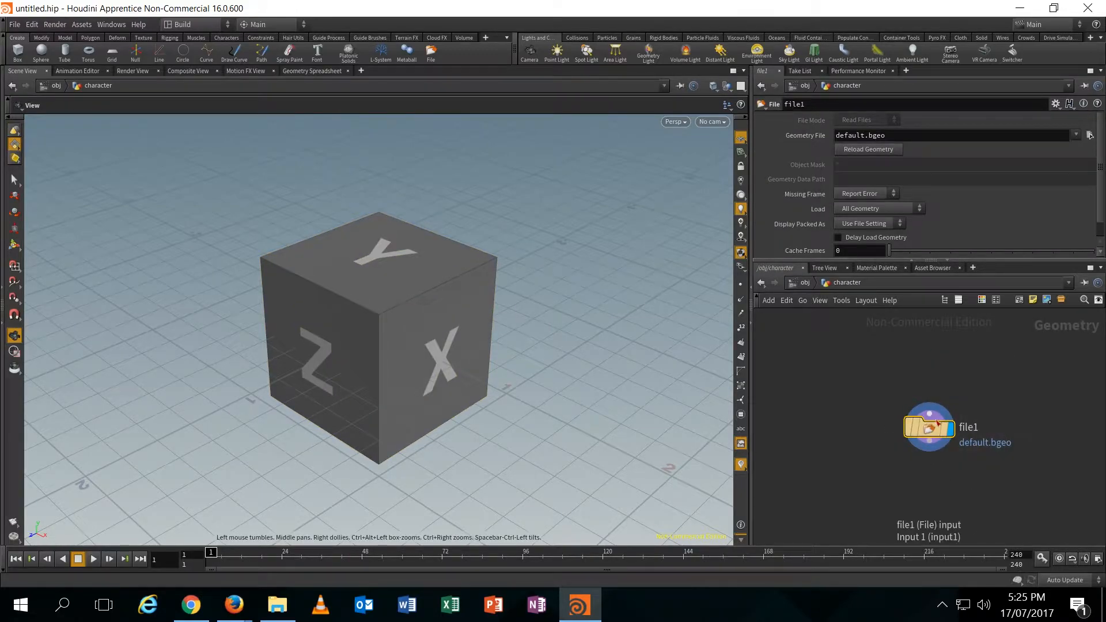
pyautogui.moveTo(937, 441)
pyautogui.press('Delete')
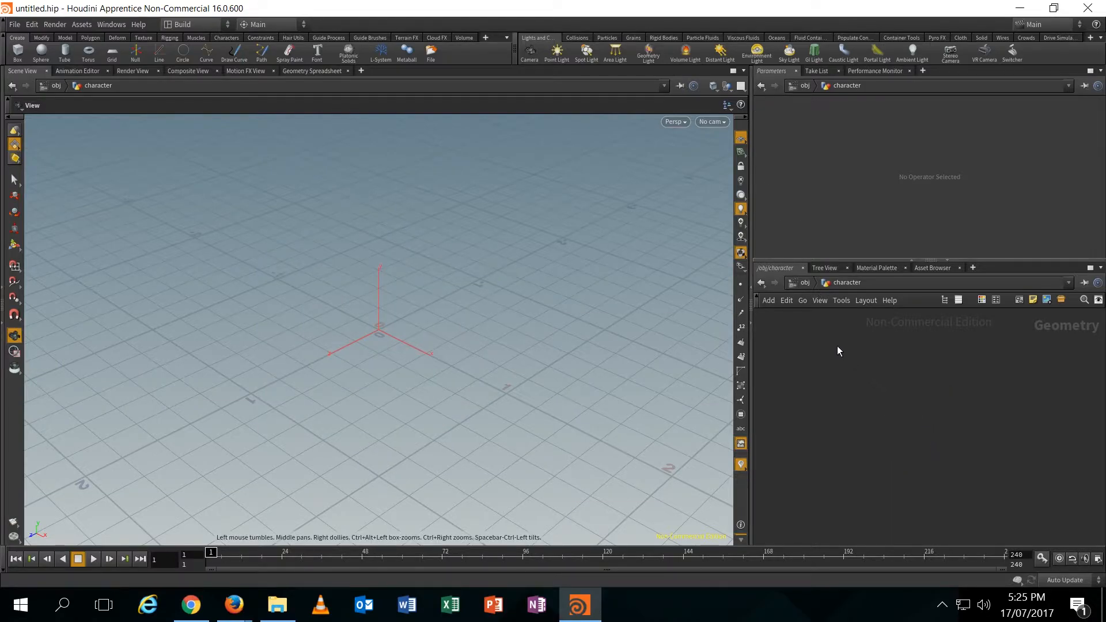
# Add a File node inside the character geometry network.
pyautogui.press('Tab')
pyautogui.write('file')
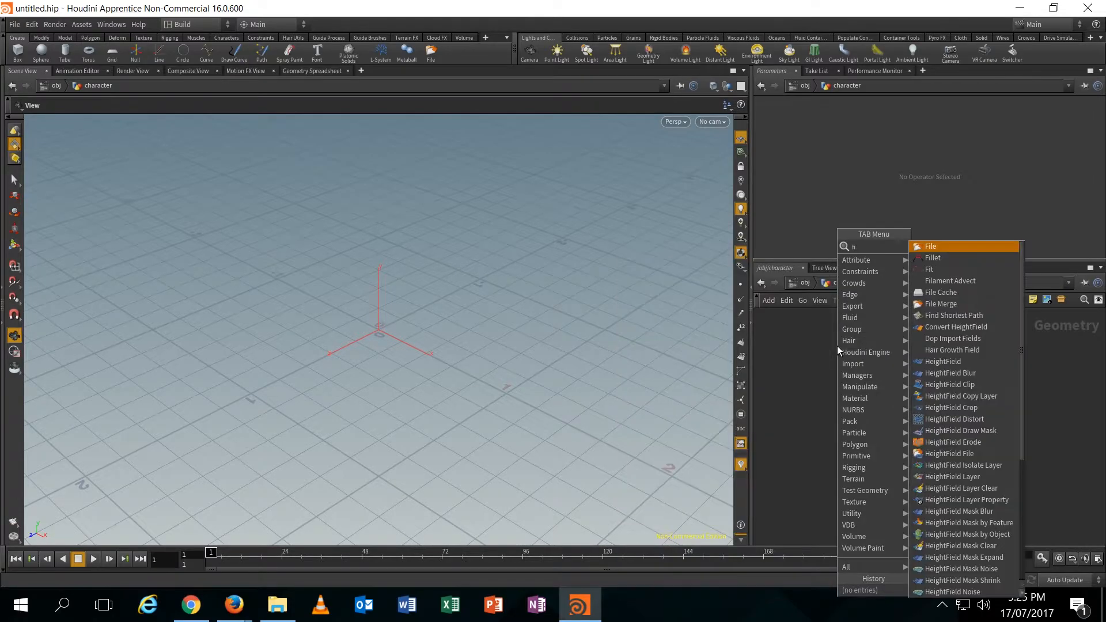
pyautogui.press('Return')
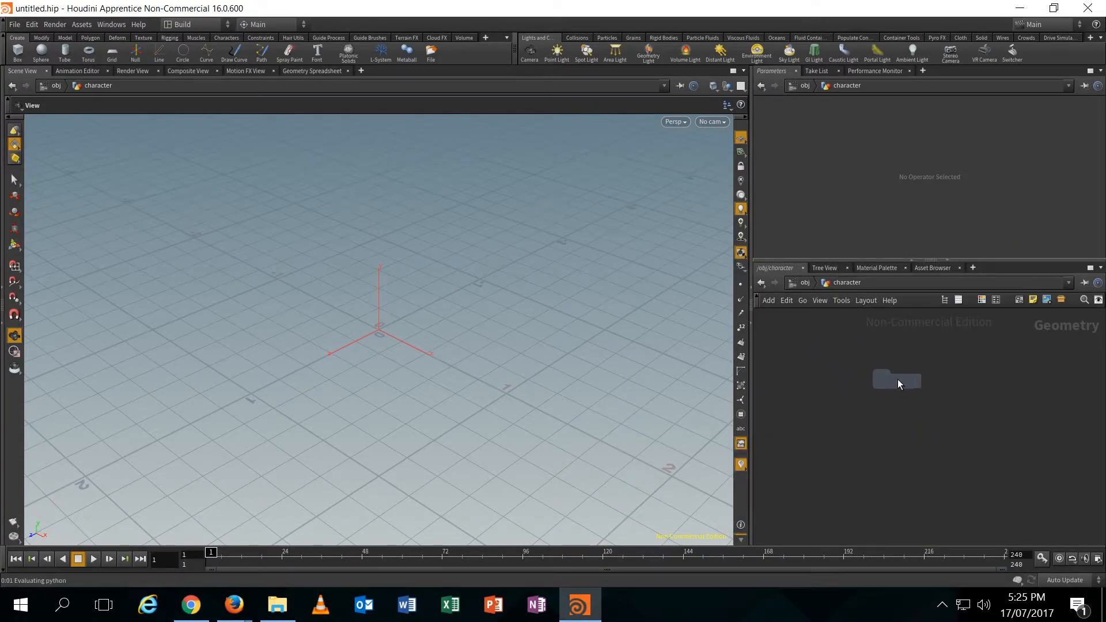
pyautogui.click(897, 379)
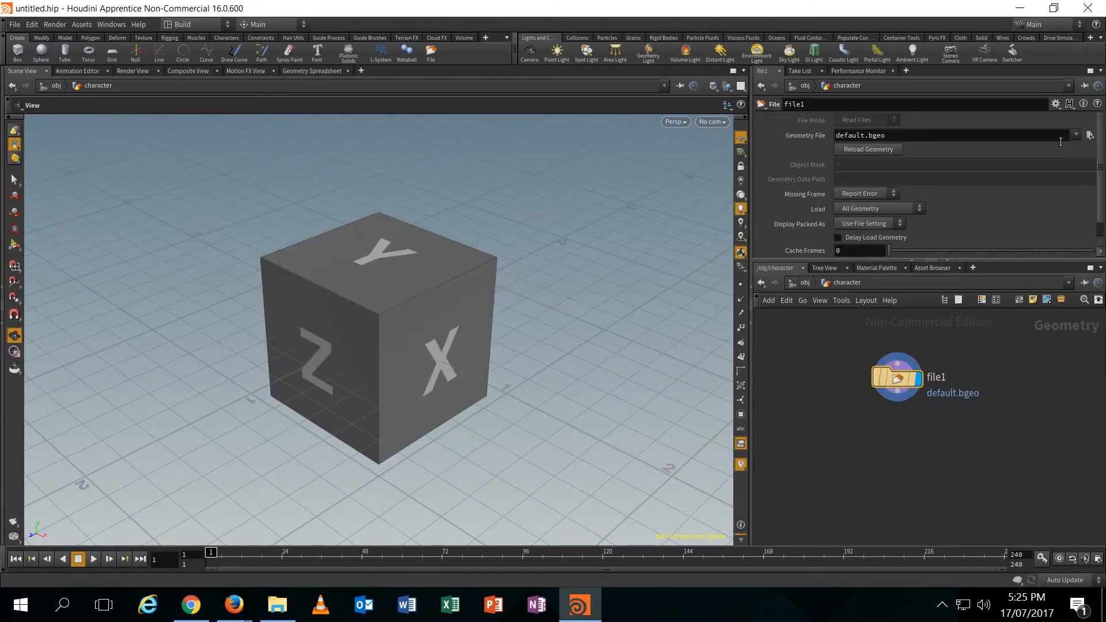
# Open the geometry file chooser for the File node, cancel it and delete the node.
pyautogui.click(1089, 135)
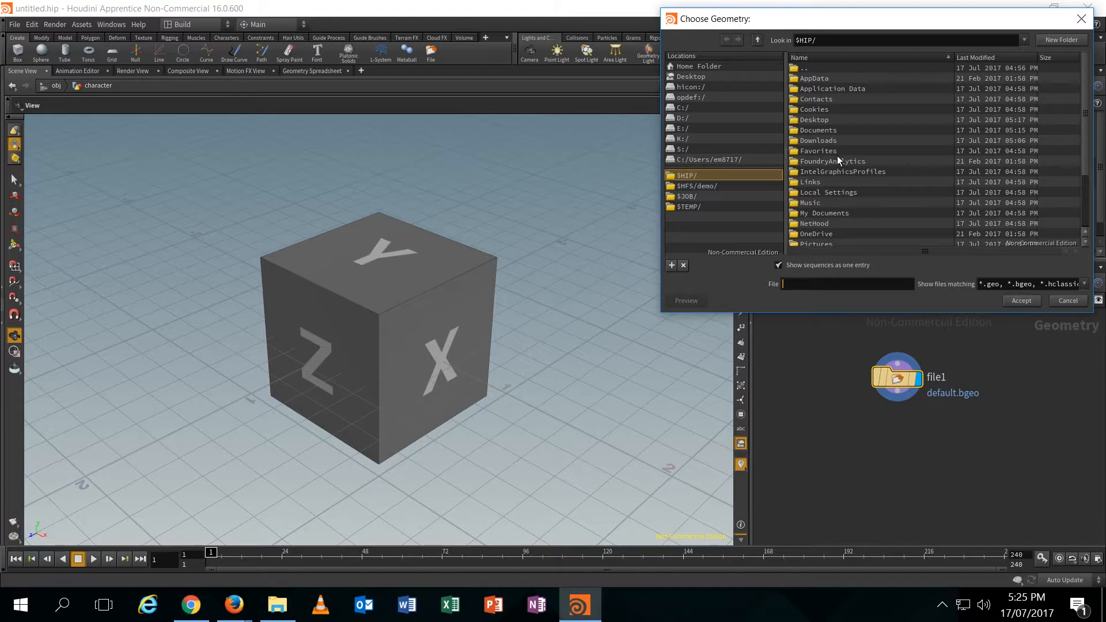
pyautogui.click(952, 406)
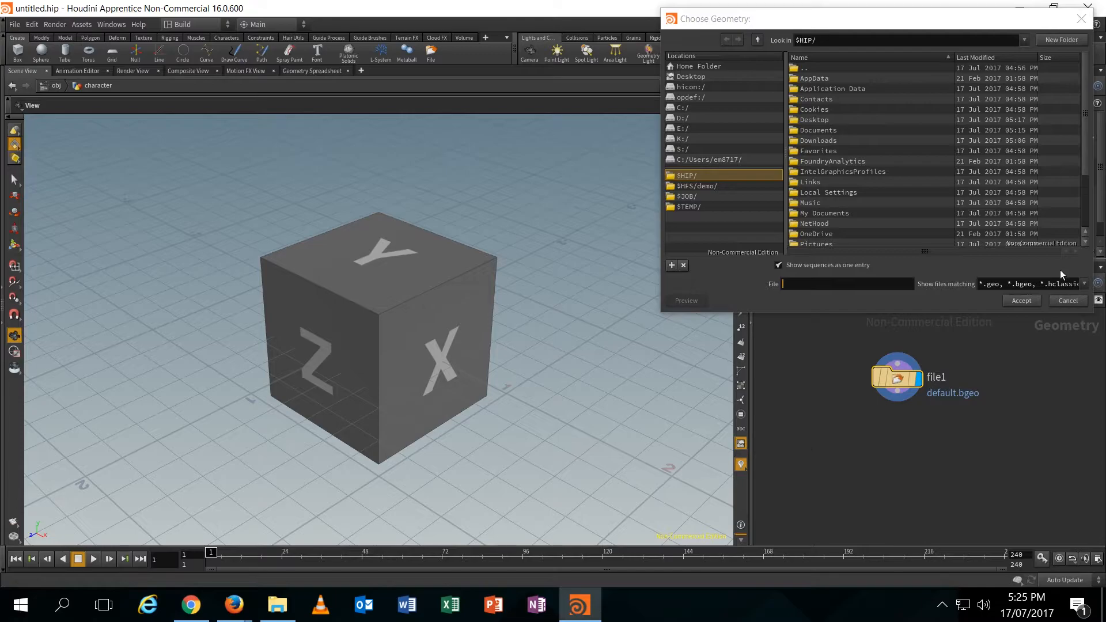
pyautogui.click(1069, 301)
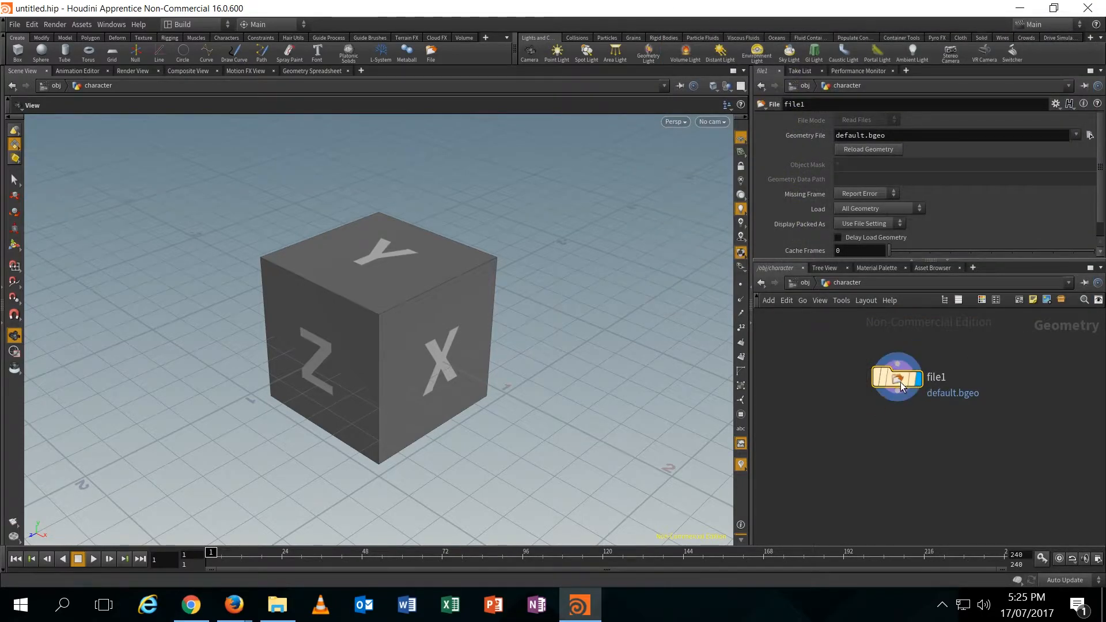
pyautogui.press('Delete')
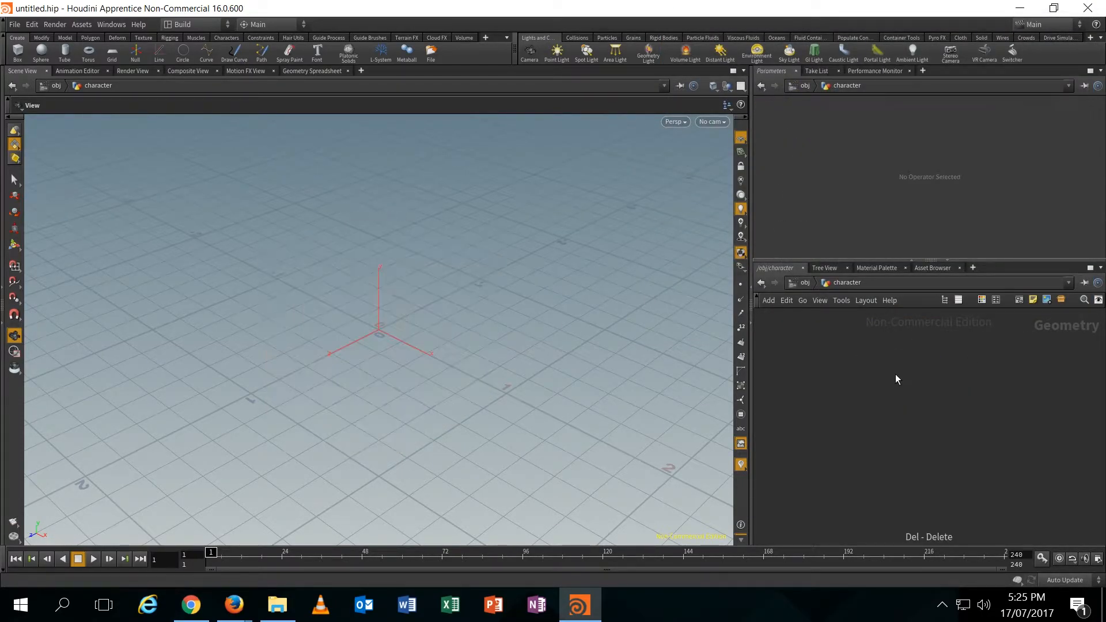
# Add a Test Geometry: Tommy node inside the character geometry network.
pyautogui.press('Tab')
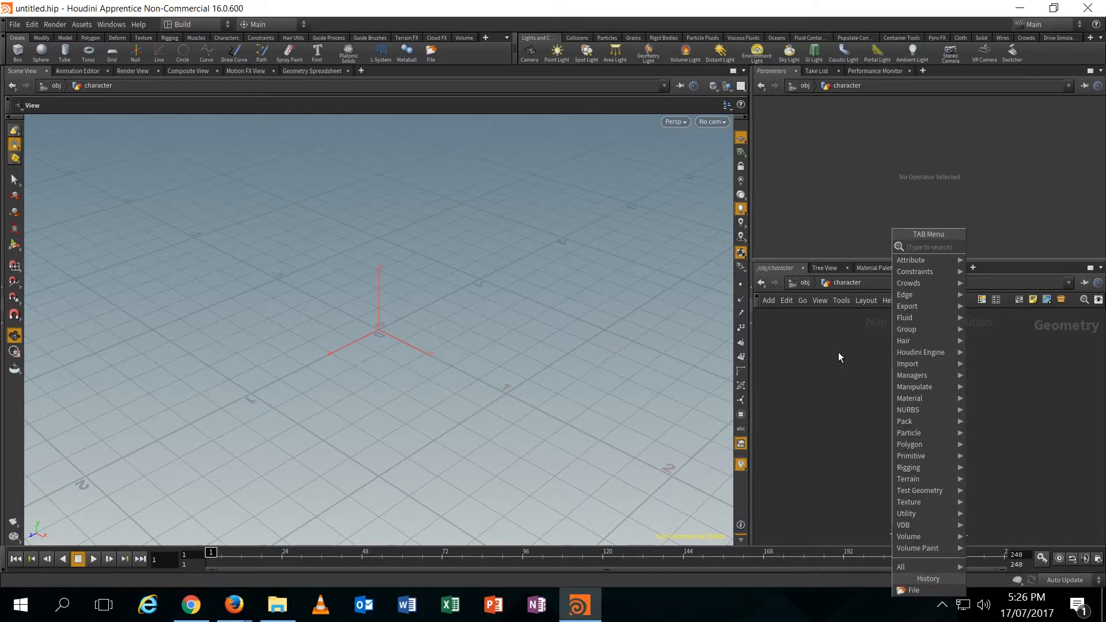
pyautogui.write('test')
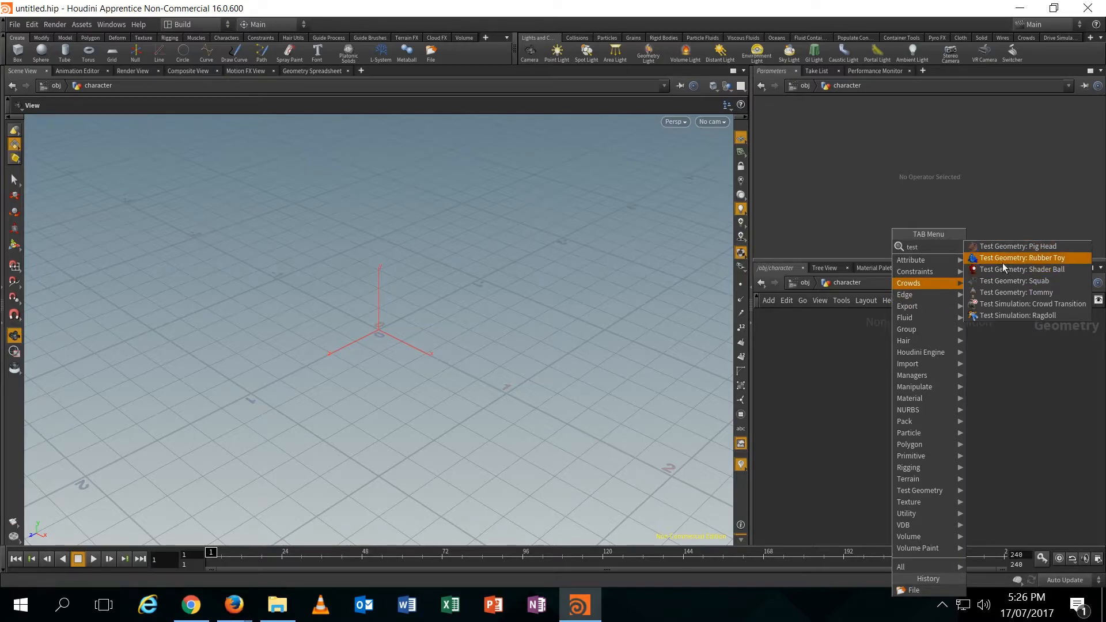
pyautogui.click(1042, 295)
pyautogui.click(876, 385)
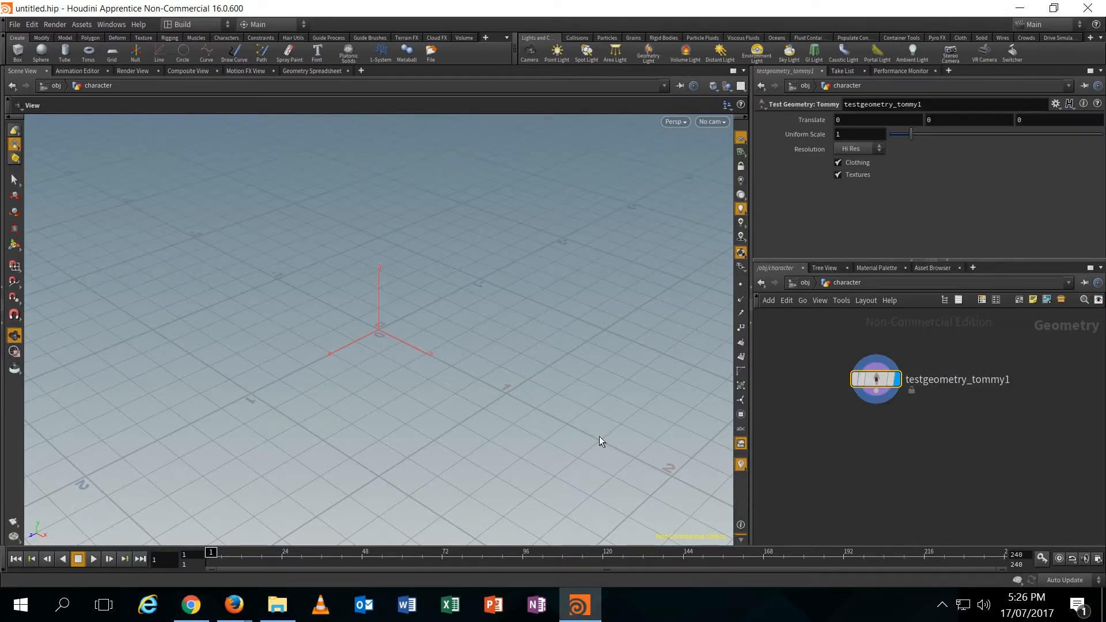
# Examine the Tommy model from several angles and distances, including the trousers, arms and legs.
pyautogui.moveTo(471, 222); pyautogui.dragTo(394, 334)
pyautogui.moveTo(394, 334); pyautogui.dragTo(484, 349, button='right')
pyautogui.moveTo(487, 264); pyautogui.dragTo(471, 353, button='middle')
pyautogui.moveTo(472, 353); pyautogui.dragTo(521, 400, button='right')
pyautogui.moveTo(520, 400); pyautogui.dragTo(527, 495, button='middle')
pyautogui.moveTo(527, 495); pyautogui.dragTo(685, 599, button='right')
pyautogui.moveTo(685, 599); pyautogui.dragTo(531, 483)
pyautogui.moveTo(324, 331); pyautogui.dragTo(489, 484, button='right')
pyautogui.moveTo(488, 484); pyautogui.dragTo(484, 474)
pyautogui.moveTo(484, 473); pyautogui.dragTo(542, 501, button='right')
pyautogui.moveTo(542, 501); pyautogui.dragTo(425, 372, button='middle')
pyautogui.moveTo(424, 372); pyautogui.dragTo(472, 410, button='right')
pyautogui.moveTo(472, 409); pyautogui.dragTo(388, 265)
pyautogui.moveTo(403, 321); pyautogui.dragTo(419, 367)
pyautogui.moveTo(420, 367); pyautogui.dragTo(499, 261, button='middle')
pyautogui.moveTo(499, 261); pyautogui.dragTo(453, 304, button='right')
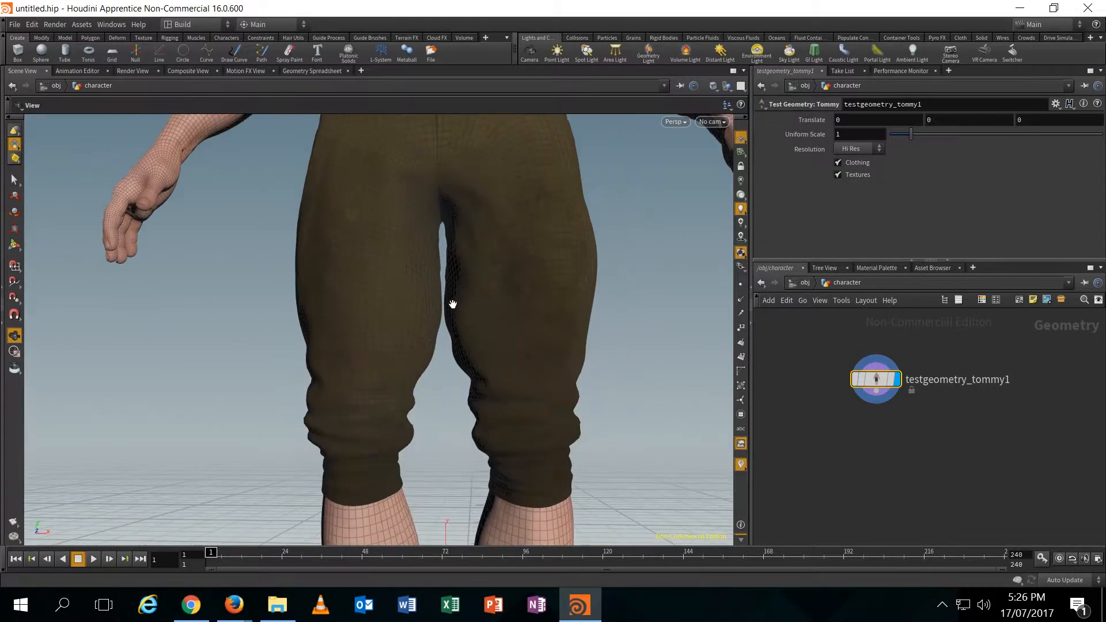
pyautogui.moveTo(456, 324); pyautogui.dragTo(457, 340, button='middle')
pyautogui.scroll(-5, 458, 340)
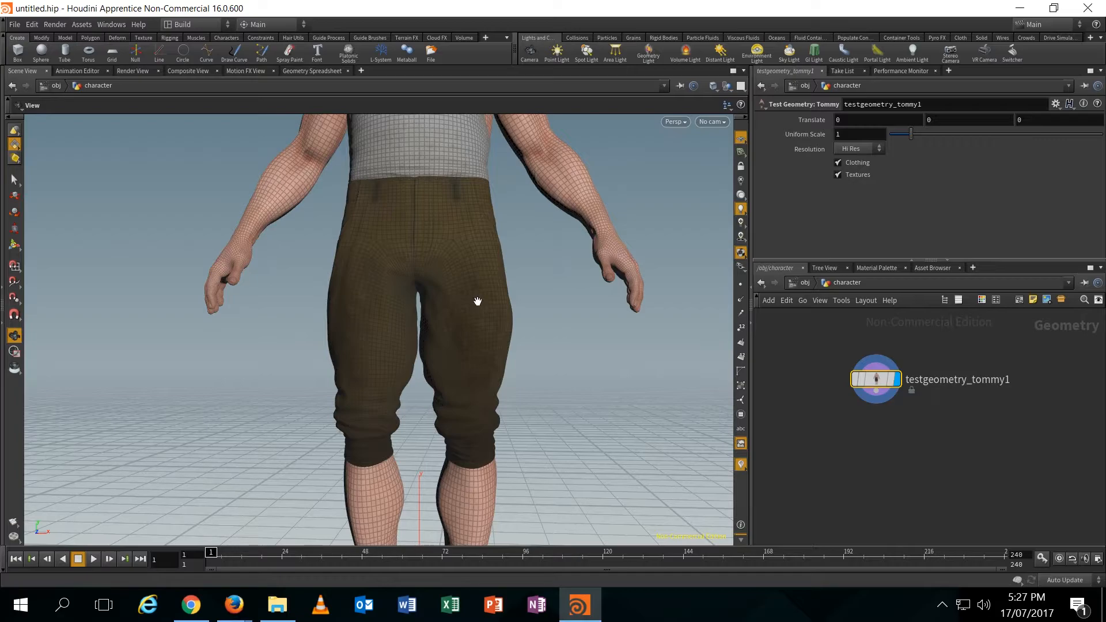
# Return to the object level and open an Autorigs pane beside the network view.
pyautogui.click(800, 282)
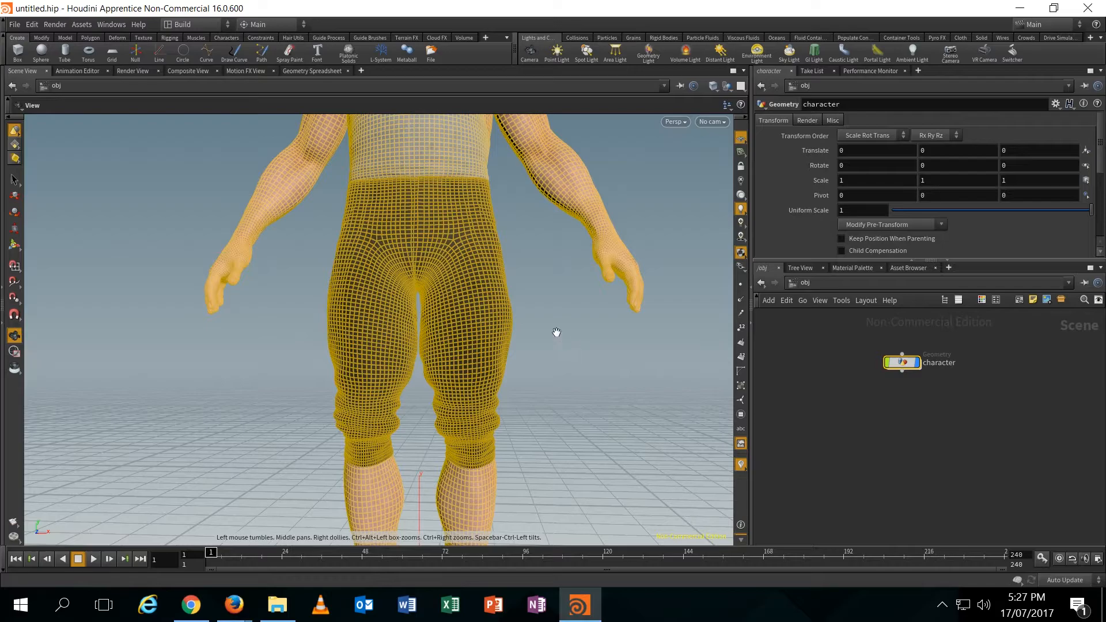
pyautogui.moveTo(529, 349); pyautogui.dragTo(493, 385)
pyautogui.moveTo(494, 385); pyautogui.dragTo(378, 336, button='right')
pyautogui.moveTo(425, 307); pyautogui.dragTo(437, 339, button='middle')
pyautogui.moveTo(438, 338); pyautogui.dragTo(473, 353, button='right')
pyautogui.moveTo(473, 353); pyautogui.dragTo(477, 385, button='middle')
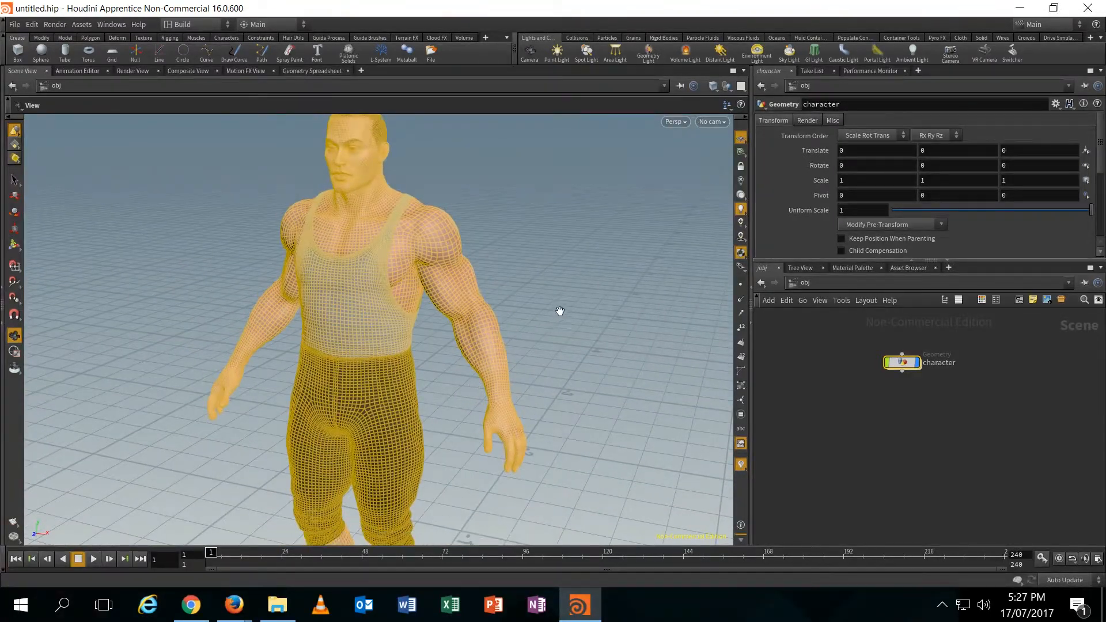
pyautogui.click(948, 268)
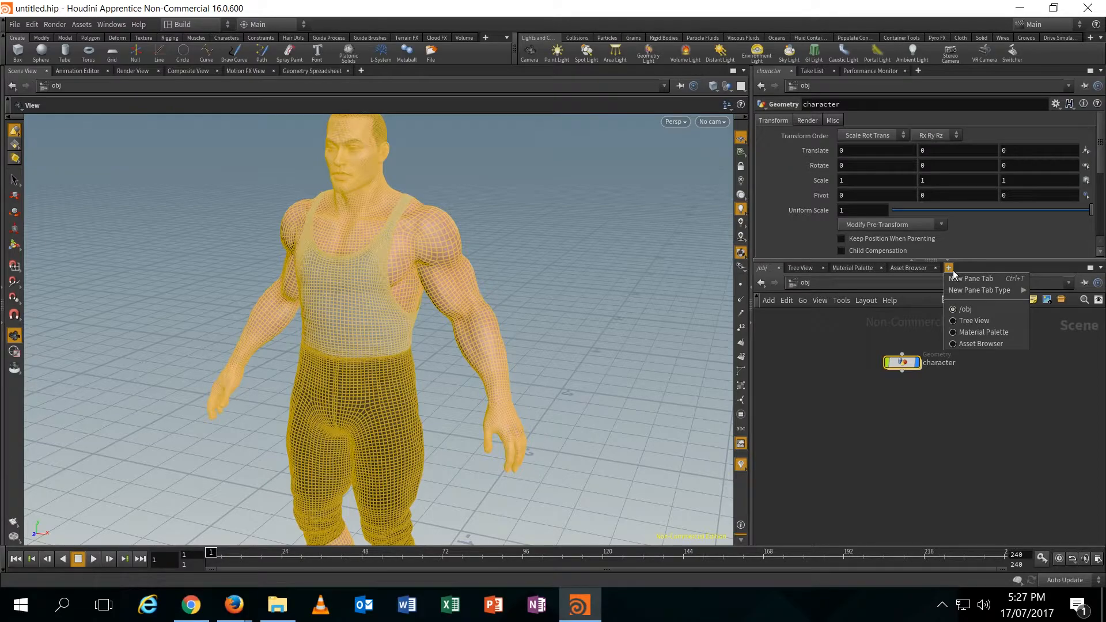
pyautogui.moveTo(958, 293)
pyautogui.scroll(-6, 877, 473)
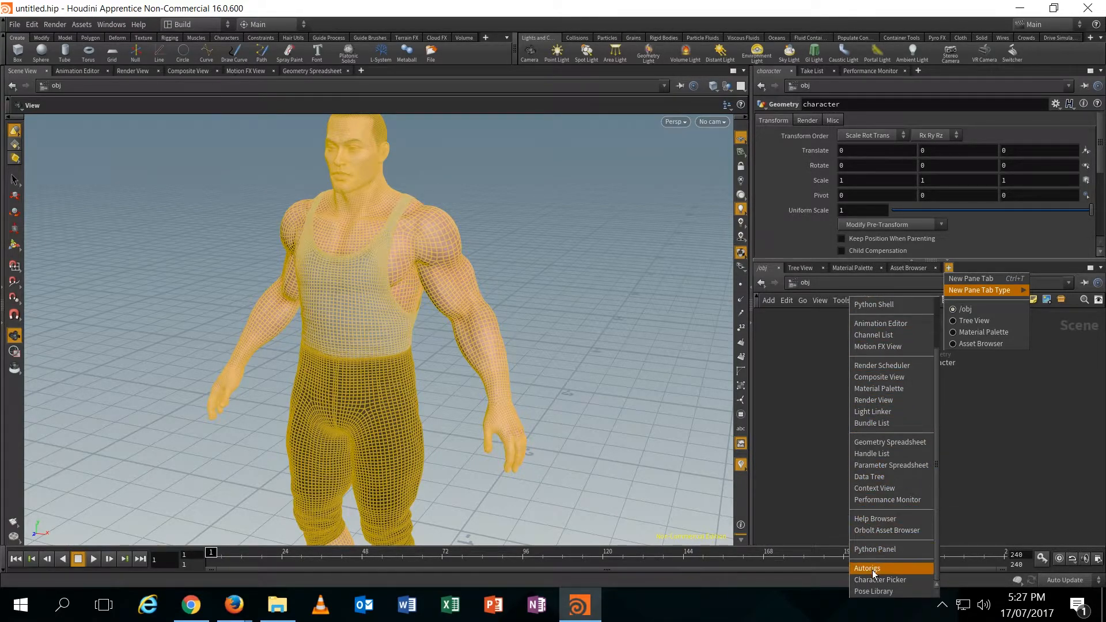
pyautogui.click(872, 569)
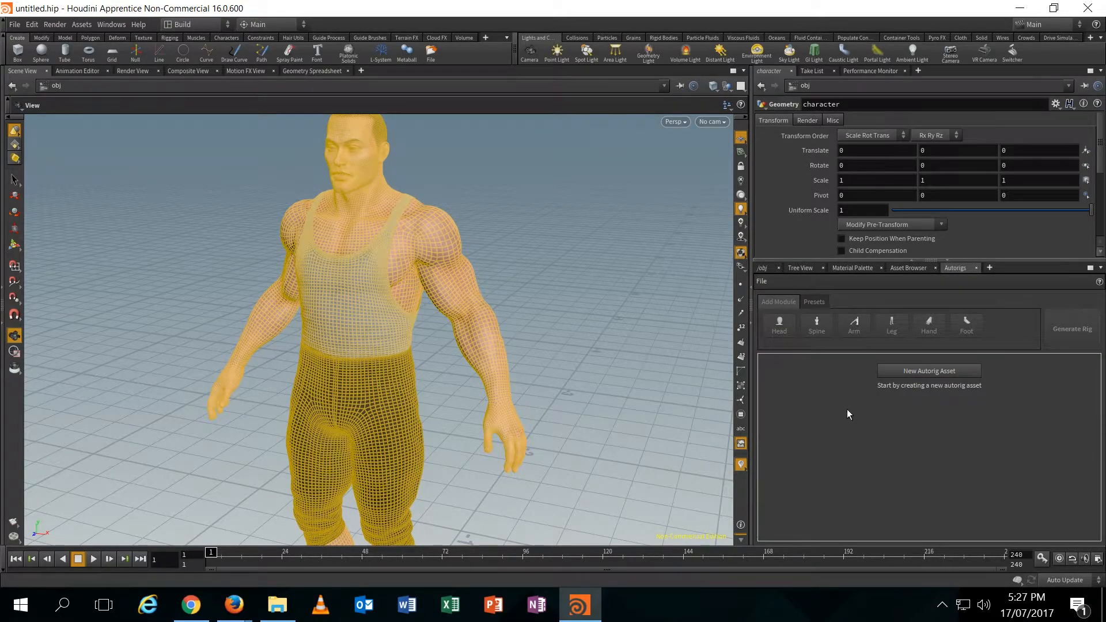
# Start a new autorig asset with the label TommyRig and the type RiggedCharacter.
pyautogui.click(901, 373)
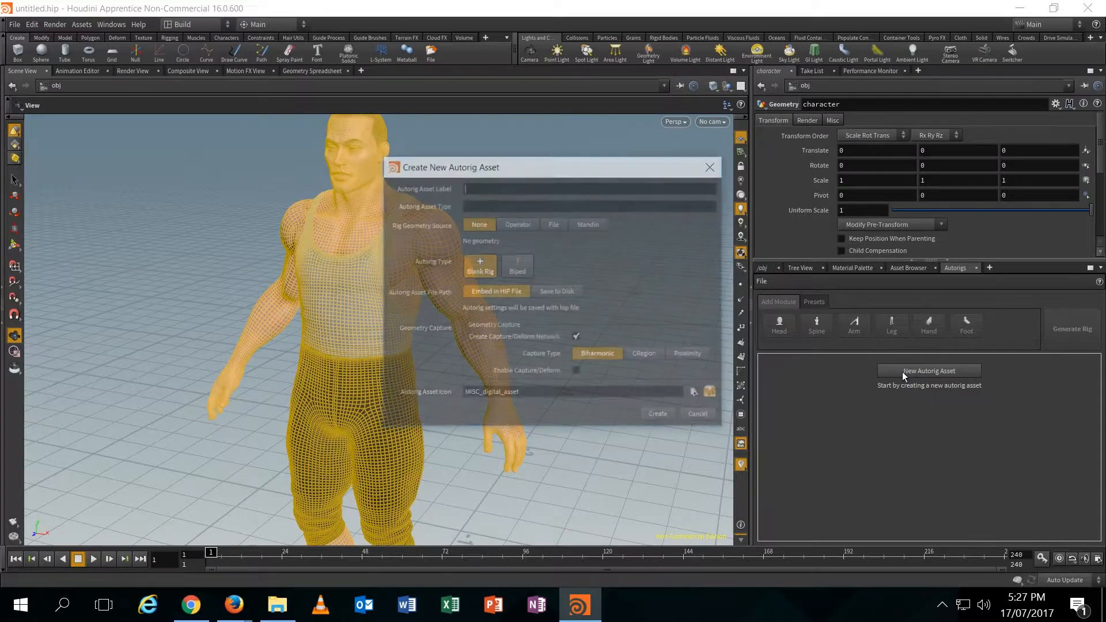
pyautogui.moveTo(517, 169); pyautogui.dragTo(770, 99)
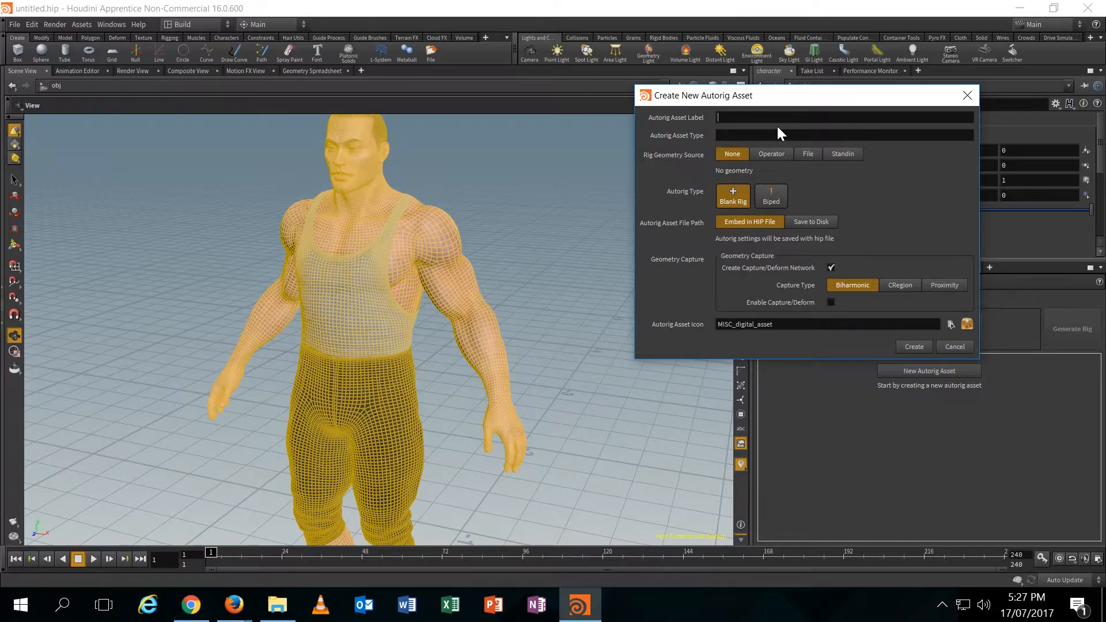
pyautogui.write('Charac')
pyautogui.press('BackSpace')
pyautogui.press('BackSpace')
pyautogui.press('BackSpace')
pyautogui.press('BackSpace')
pyautogui.press('BackSpace')
pyautogui.press('BackSpace')
pyautogui.write('Tommy')
pyautogui.write('Rig')
pyautogui.press('Tab')
pyautogui.write('RiggedC')
# Use the operator /obj/character as the rig geometry source and choose the Biped autorig type.
pyautogui.click(771, 154)
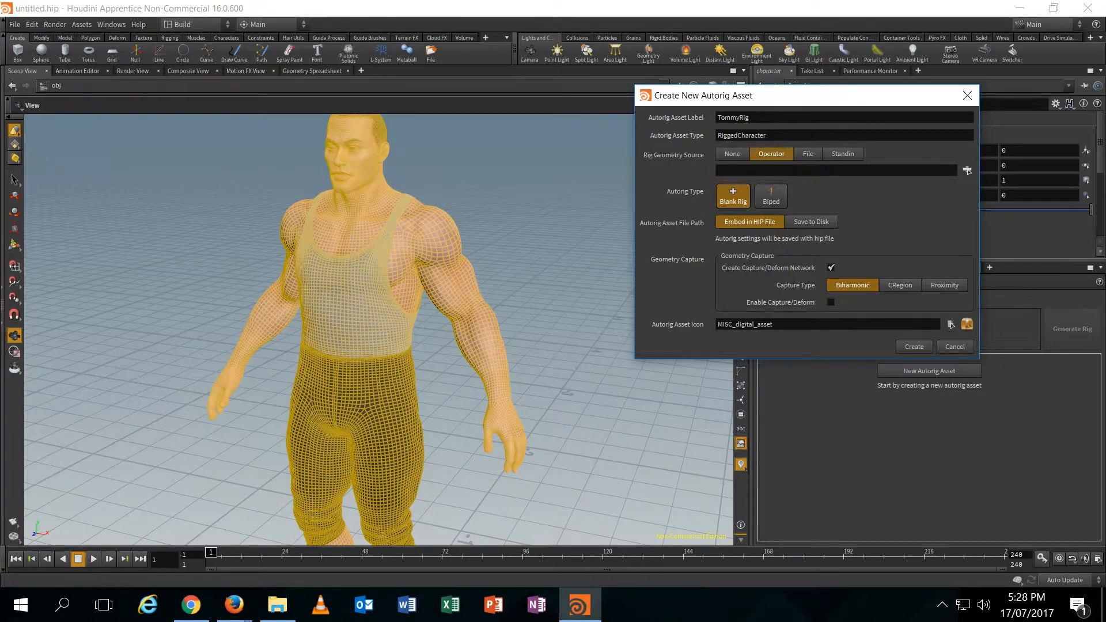
pyautogui.click(970, 172)
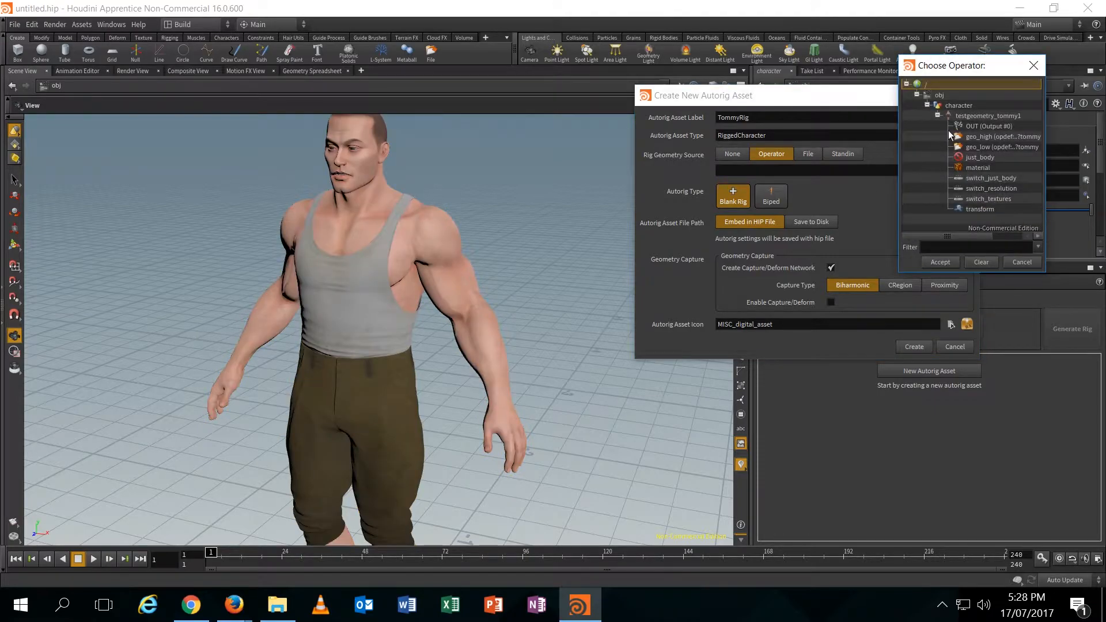
pyautogui.click(958, 106)
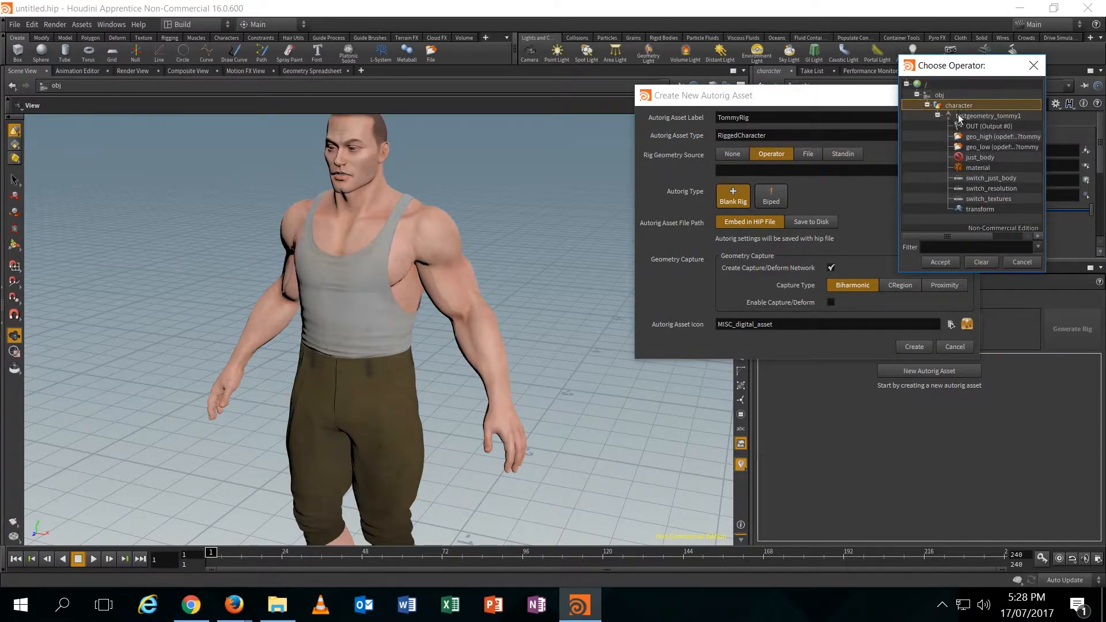
pyautogui.click(941, 262)
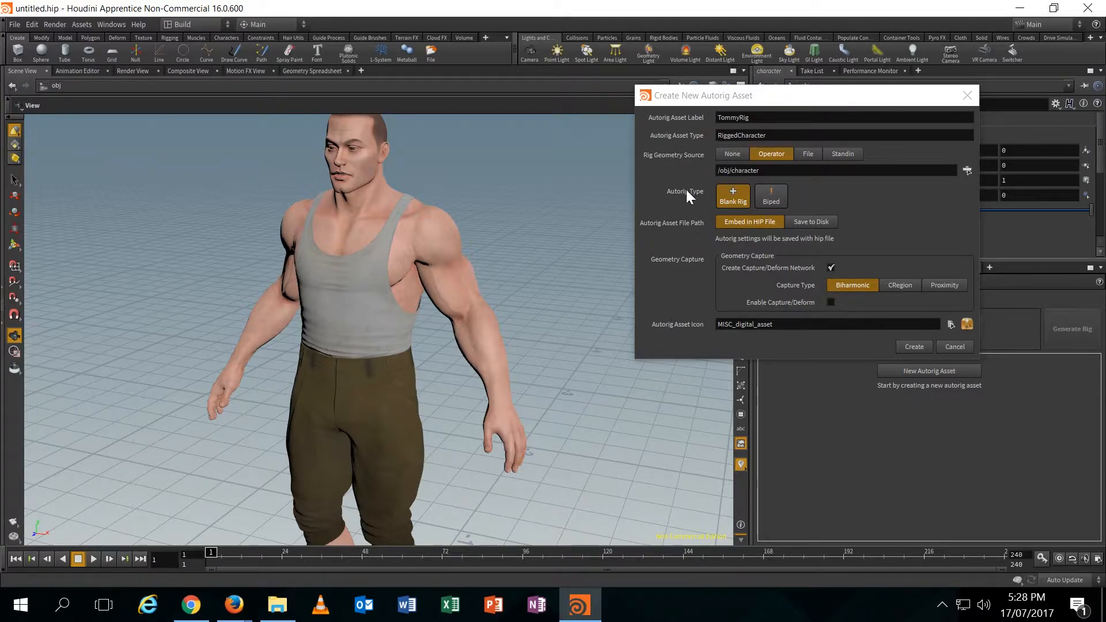
pyautogui.click(738, 201)
pyautogui.click(761, 201)
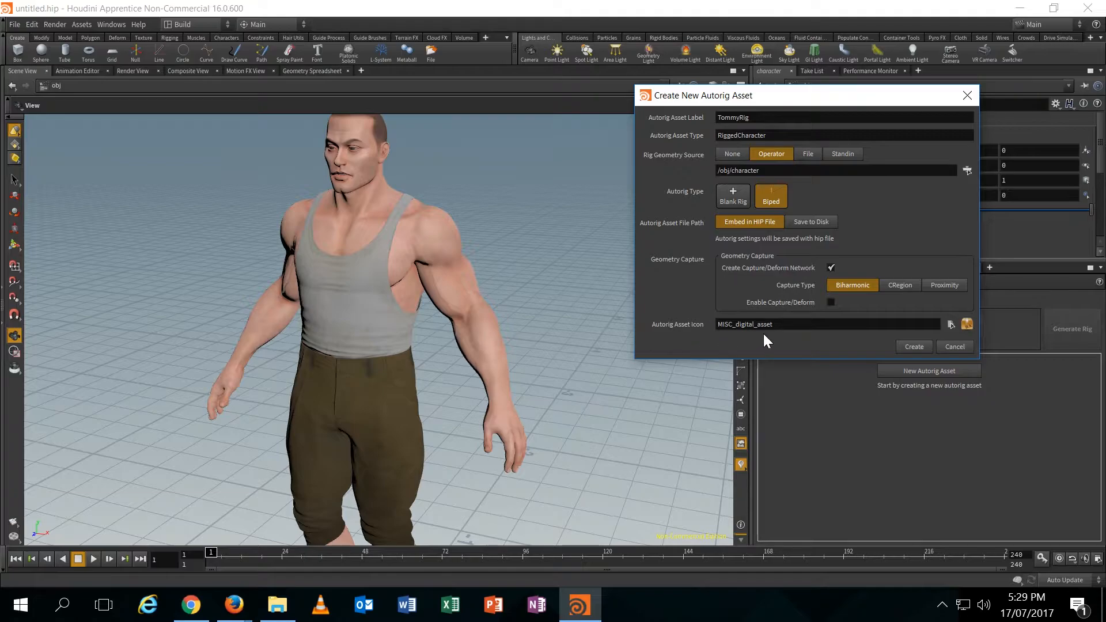
# Try to create the autorig asset with the icon name AUTORIG_digital_asset.
pyautogui.moveTo(718, 324); pyautogui.dragTo(732, 324)
pyautogui.write('AUT')
pyautogui.press('BackSpace')
pyautogui.write('TORIG')
pyautogui.click(903, 348)
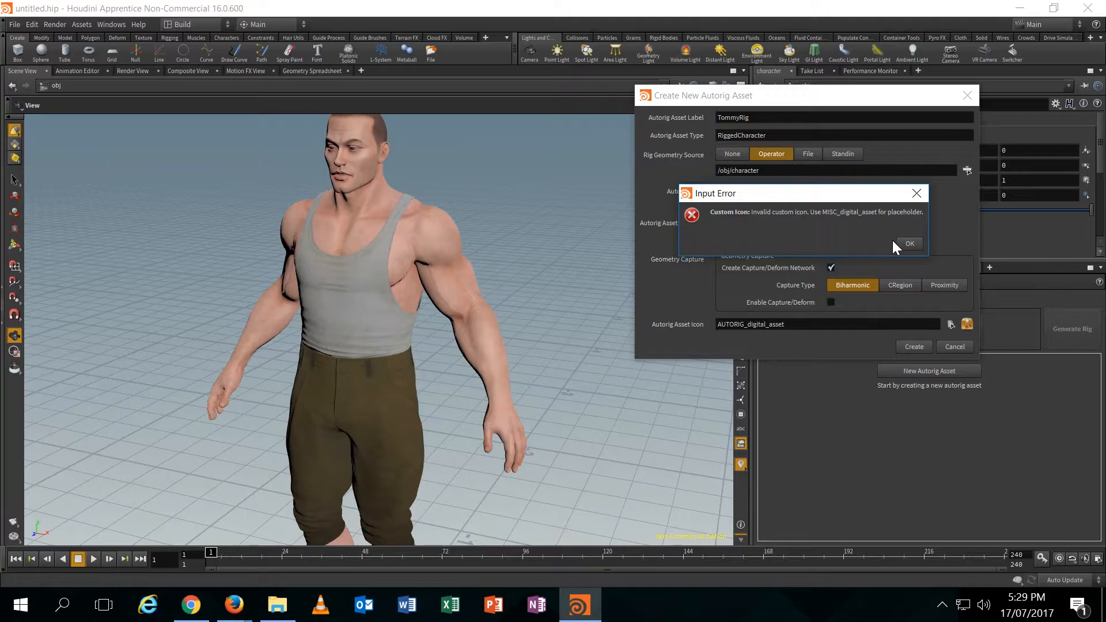
pyautogui.click(910, 244)
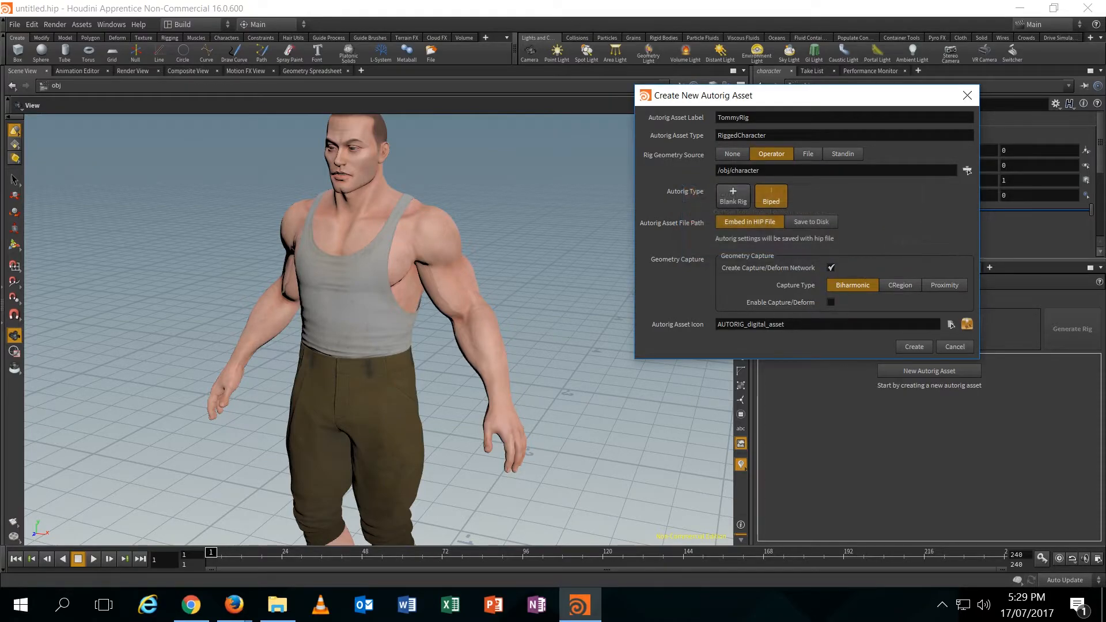
# Set the asset icon to MISC_digital_asset and create the autorig asset.
pyautogui.hotkey('shift', 'Home')
pyautogui.write('MISC')
pyautogui.click(920, 346)
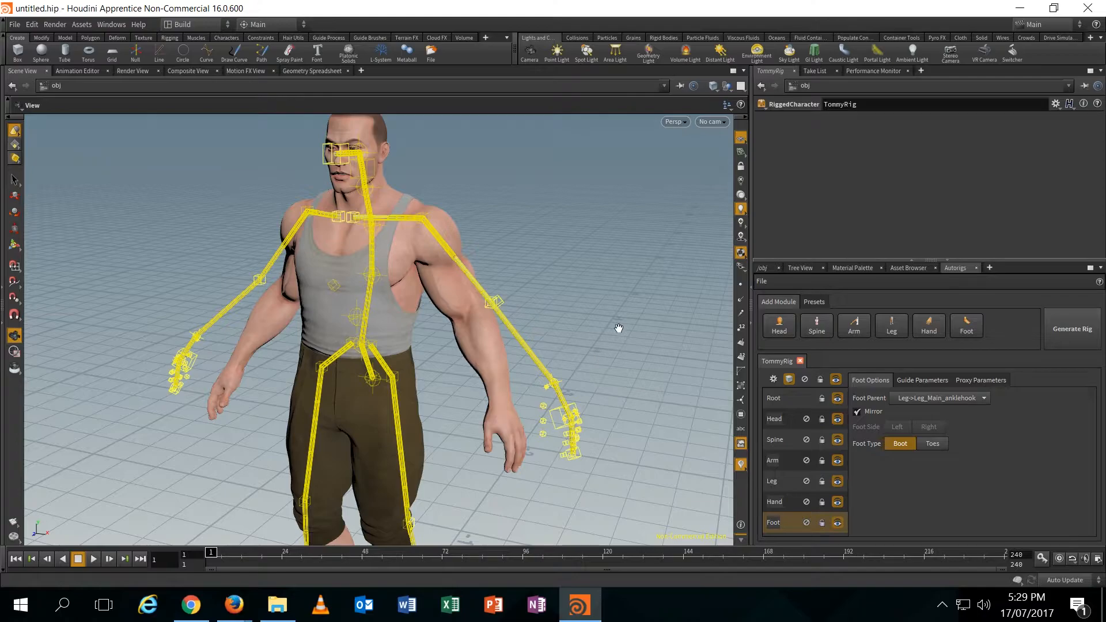
# Examine how the biped guide skeleton lines up with the character's arms, torso, legs and feet.
pyautogui.moveTo(549, 280); pyautogui.dragTo(590, 197, button='middle')
pyautogui.scroll(-2, 386, 382)
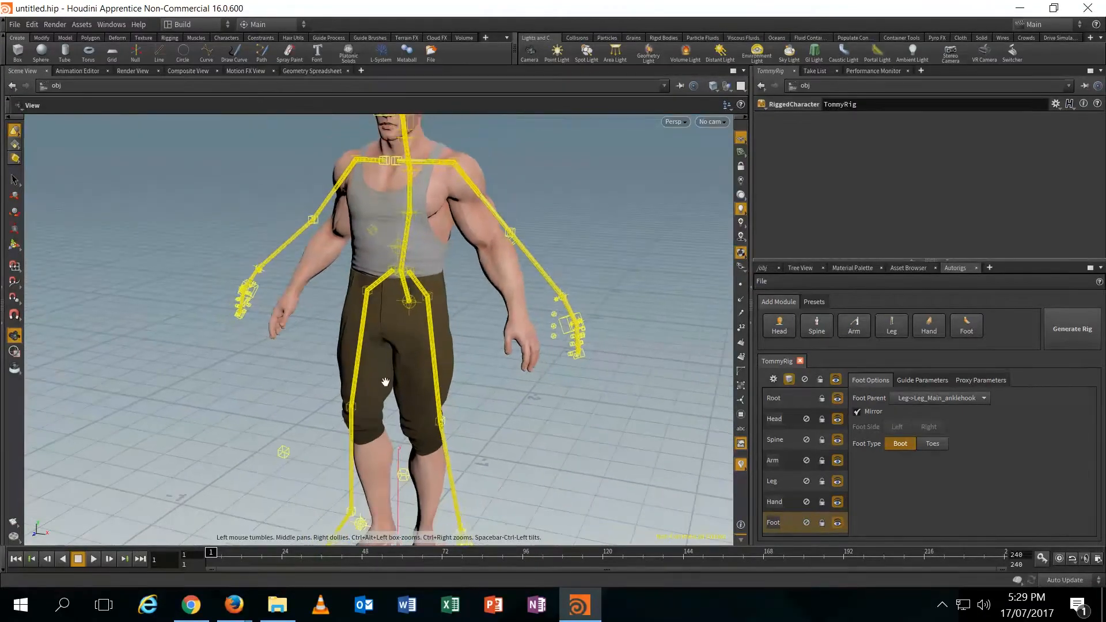
pyautogui.moveTo(386, 381); pyautogui.dragTo(462, 336)
pyautogui.moveTo(461, 336); pyautogui.dragTo(454, 316, button='right')
pyautogui.moveTo(454, 316); pyautogui.dragTo(336, 369)
pyautogui.moveTo(336, 369); pyautogui.dragTo(336, 381, button='right')
pyautogui.moveTo(336, 382); pyautogui.dragTo(388, 343, button='middle')
pyautogui.moveTo(388, 343); pyautogui.dragTo(409, 399)
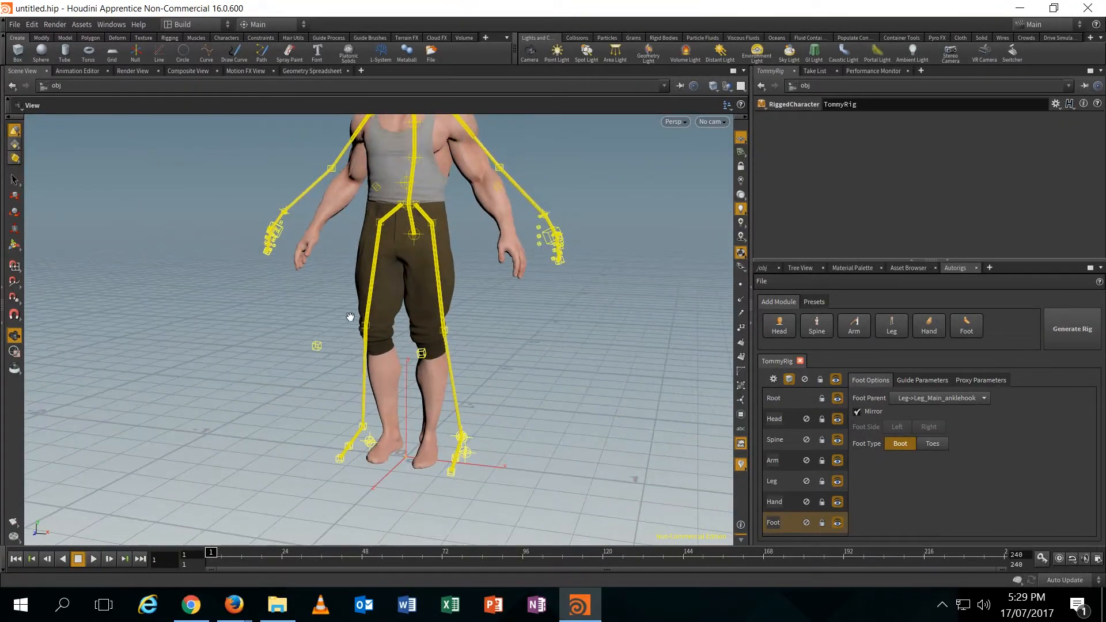
pyautogui.moveTo(426, 318); pyautogui.dragTo(508, 306, button='right')
pyautogui.moveTo(481, 259); pyautogui.dragTo(466, 469, button='middle')
pyautogui.moveTo(466, 468); pyautogui.dragTo(550, 513, button='right')
pyautogui.moveTo(553, 524); pyautogui.dragTo(555, 439, button='middle')
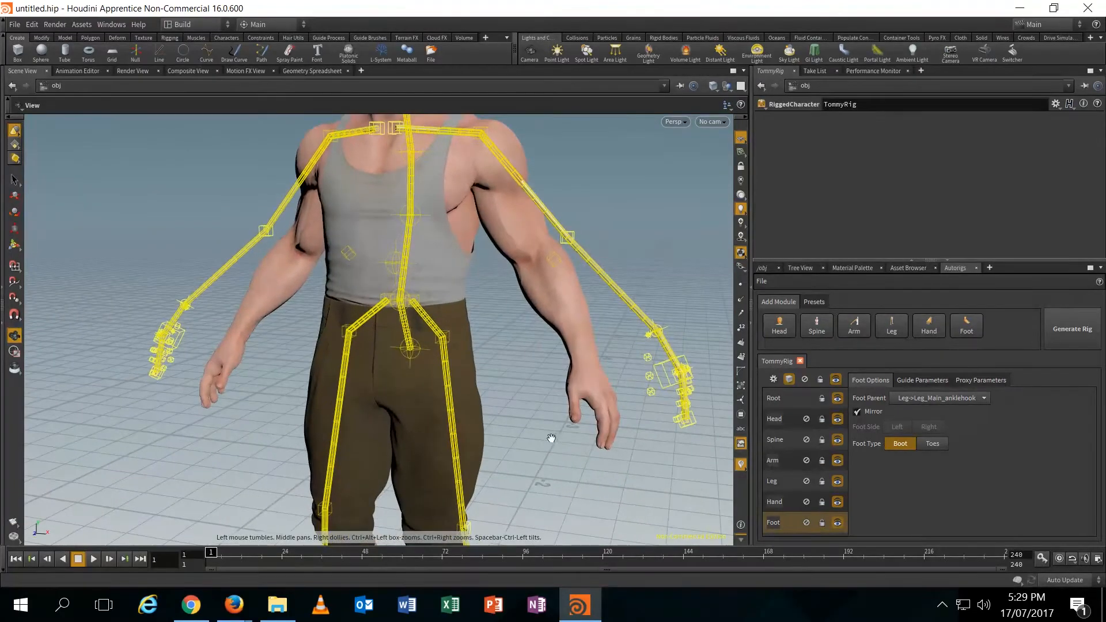
pyautogui.moveTo(464, 356); pyautogui.dragTo(479, 392, button='middle')
pyautogui.moveTo(452, 347); pyautogui.dragTo(475, 345)
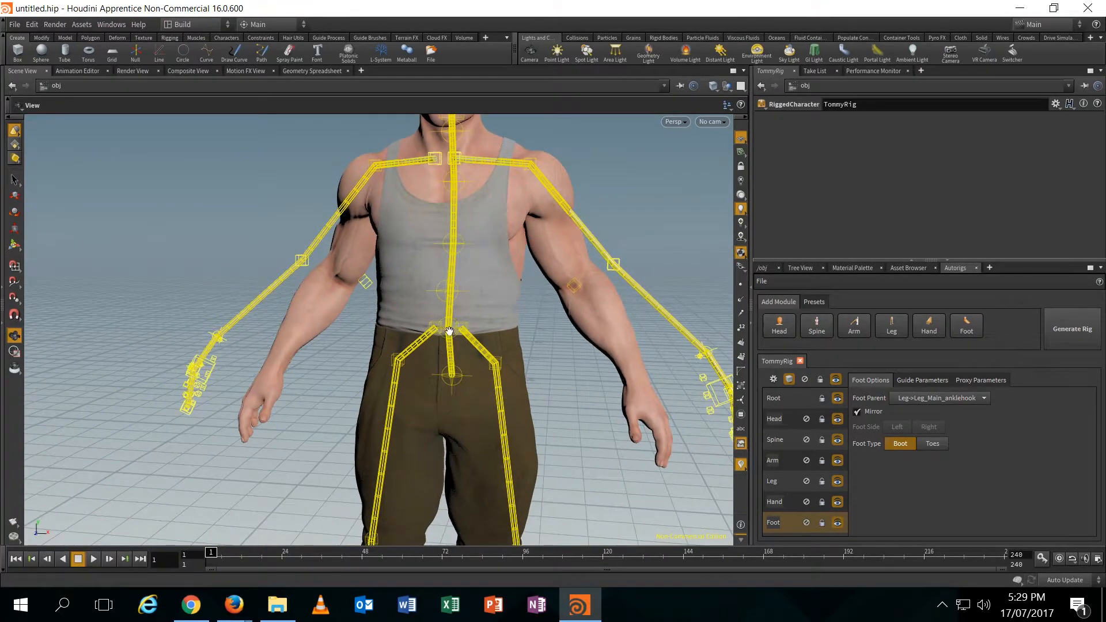
# Move the spine base guide down from the waist into the character's pelvis.
pyautogui.press('s')
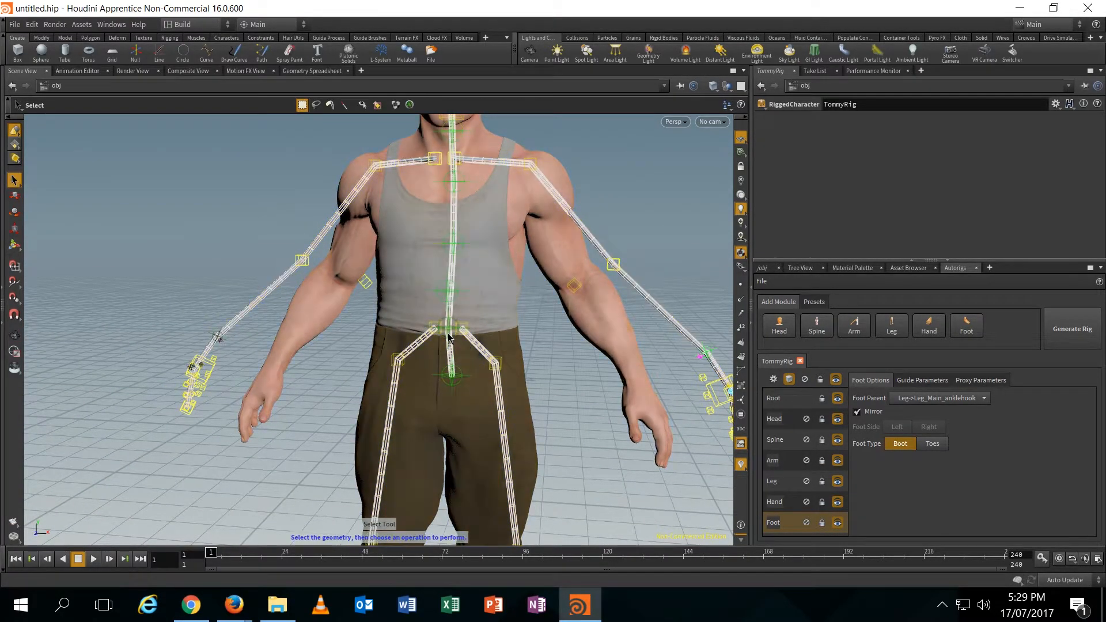
pyautogui.click(449, 337)
pyautogui.keyDown('alt'); pyautogui.moveTo(457, 340); pyautogui.dragTo(407, 287); pyautogui.keyUp('alt')
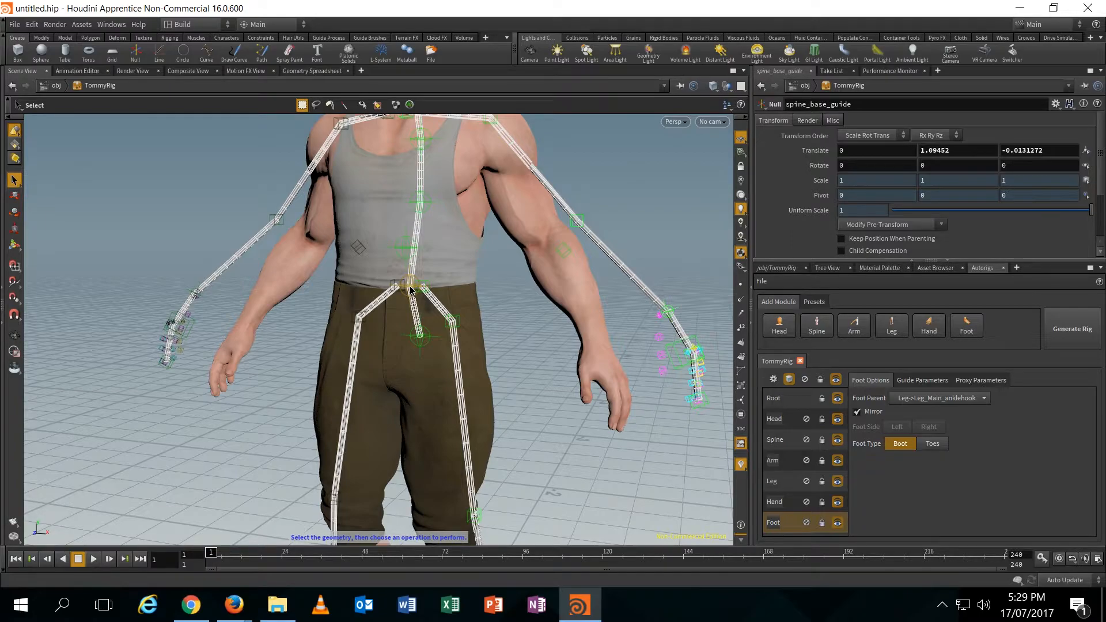
pyautogui.press('t')
pyautogui.keyDown('alt'); pyautogui.moveTo(416, 253); pyautogui.dragTo(407, 283); pyautogui.keyUp('alt')
pyautogui.moveTo(363, 226); pyautogui.dragTo(367, 267)
# Move the main leg's knee guide into the character's knee, at about X 0.136 and Y -0.472.
pyautogui.keyDown('alt'); pyautogui.moveTo(356, 339); pyautogui.dragTo(397, 333); pyautogui.keyUp('alt')
pyautogui.keyDown('alt'); pyautogui.moveTo(398, 333); pyautogui.dragTo(355, 98, button='middle'); pyautogui.keyUp('alt')
pyautogui.keyDown('alt'); pyautogui.moveTo(423, 410); pyautogui.dragTo(452, 407); pyautogui.keyUp('alt')
pyautogui.click(443, 426)
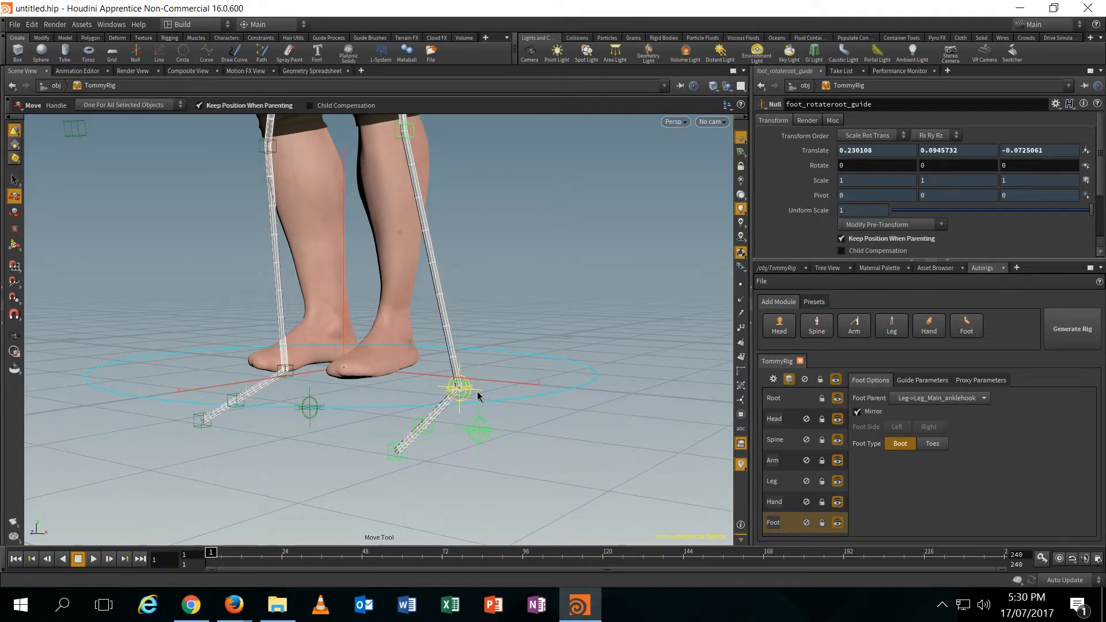
pyautogui.keyDown('alt'); pyautogui.moveTo(414, 375); pyautogui.dragTo(469, 262); pyautogui.keyUp('alt')
pyautogui.click(461, 271)
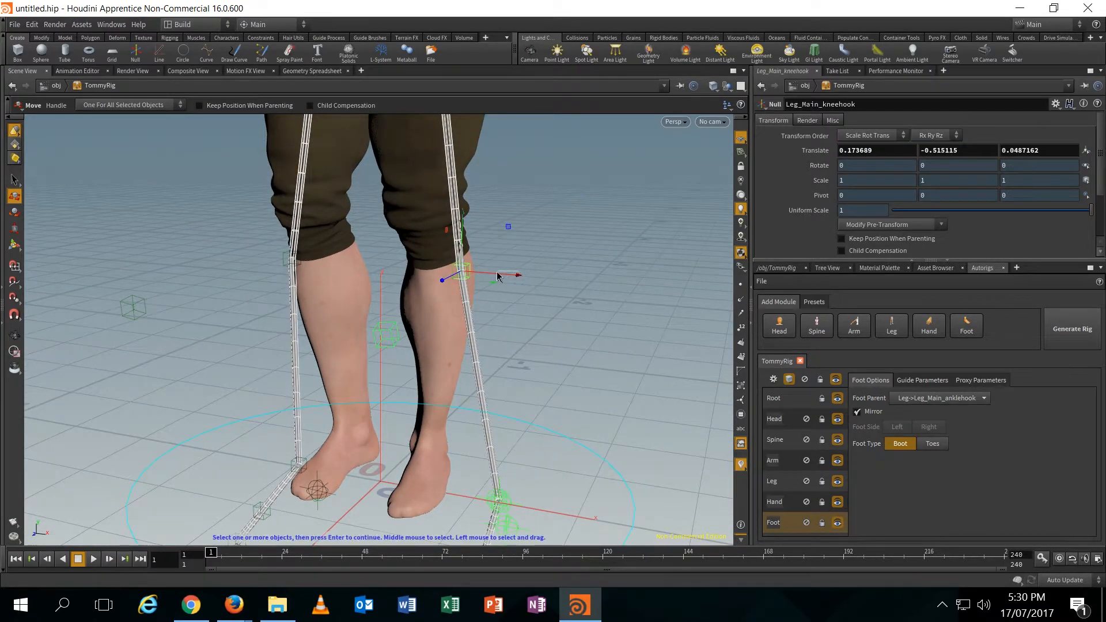
pyautogui.moveTo(512, 275); pyautogui.dragTo(346, 288)
# Move the main leg's ankle guide inward onto the character's ankle, at about X 0.087 and Y -0.882.
pyautogui.moveTo(327, 219); pyautogui.dragTo(567, 372)
pyautogui.click(567, 364)
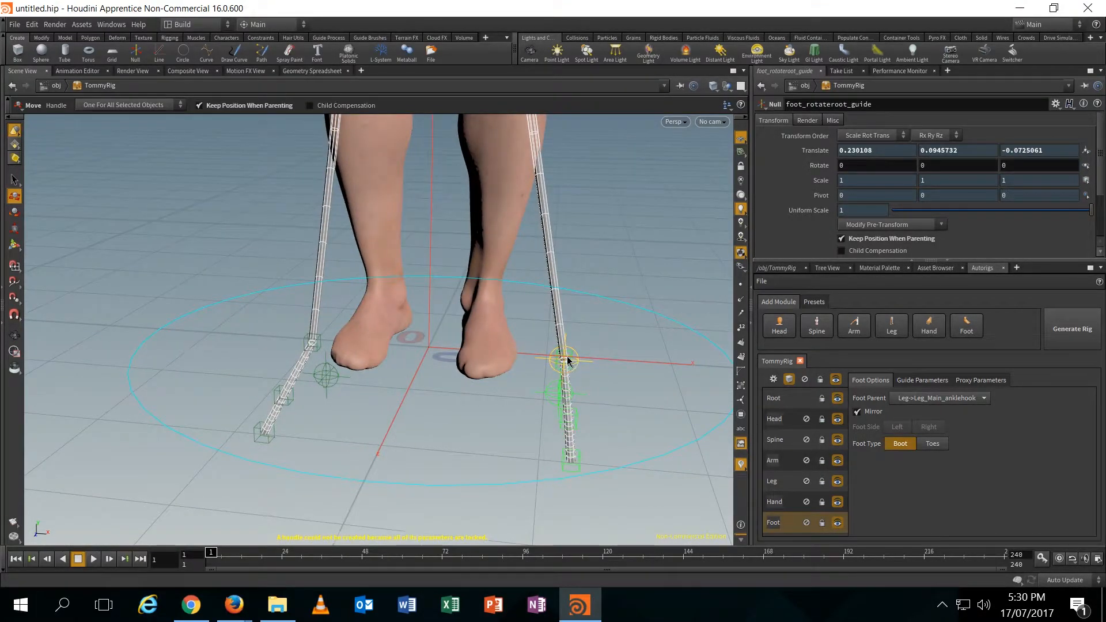
pyautogui.click(569, 361)
pyautogui.moveTo(618, 367); pyautogui.dragTo(489, 351)
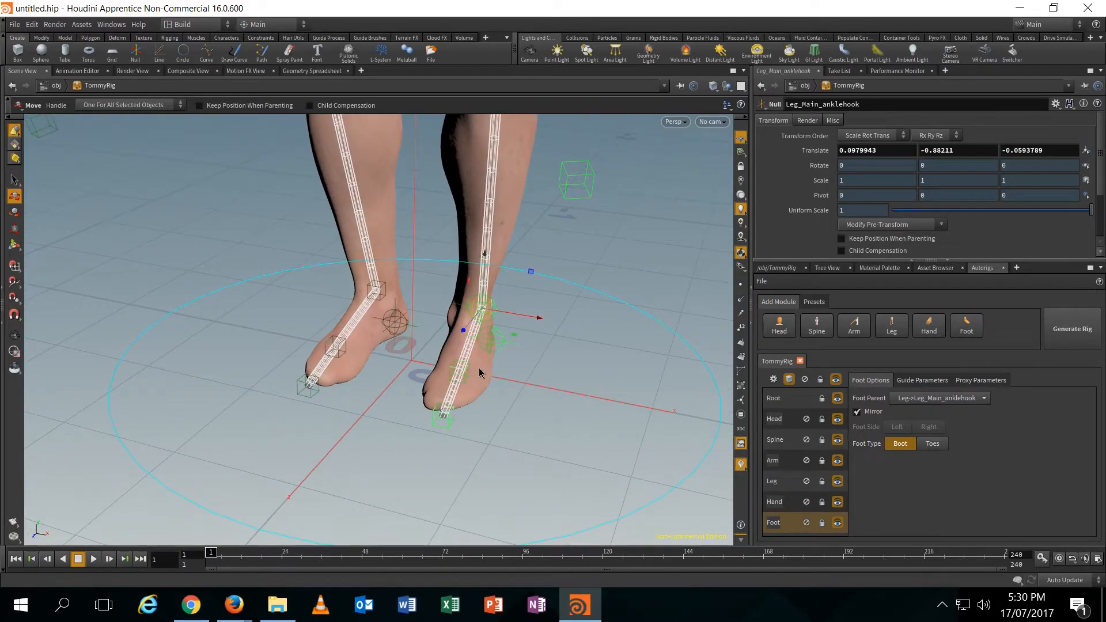
pyautogui.moveTo(537, 317); pyautogui.dragTo(529, 317)
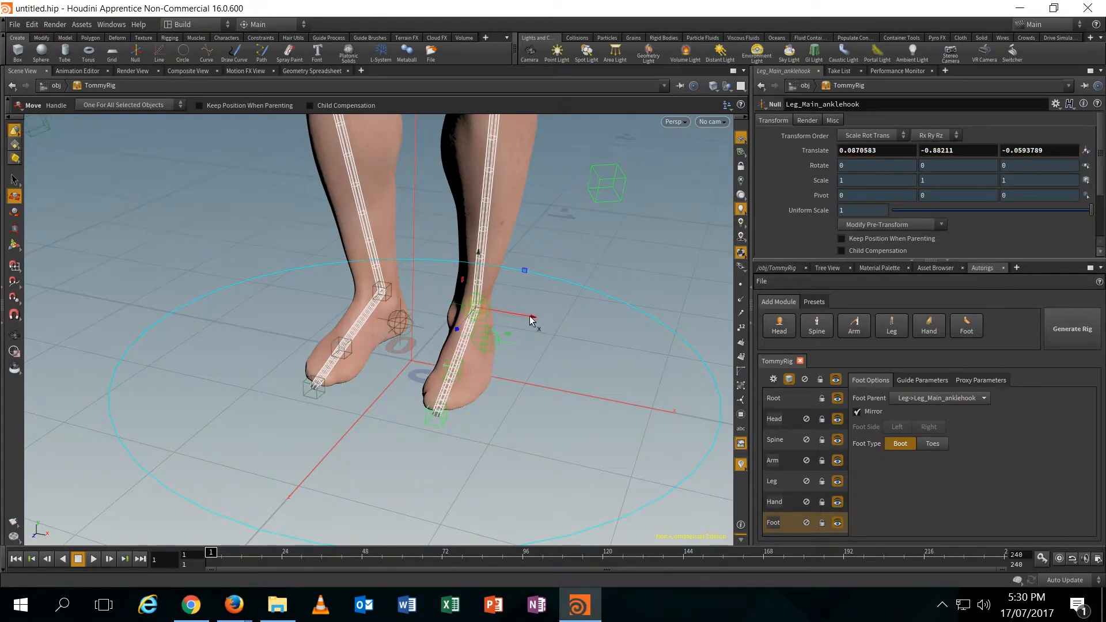
# Shift the main leg's knee guide further inward to about X 0.103 to straighten the leg.
pyautogui.keyDown('alt'); pyautogui.moveTo(532, 230); pyautogui.dragTo(516, 348, button='middle'); pyautogui.keyUp('alt')
pyautogui.keyDown('alt'); pyautogui.moveTo(516, 348); pyautogui.dragTo(472, 291); pyautogui.keyUp('alt')
pyautogui.keyDown('alt'); pyautogui.moveTo(471, 291); pyautogui.dragTo(436, 363, button='middle'); pyautogui.keyUp('alt')
pyautogui.keyDown('alt'); pyautogui.moveTo(436, 363); pyautogui.dragTo(222, 279, button='right'); pyautogui.keyUp('alt')
pyautogui.click(488, 339)
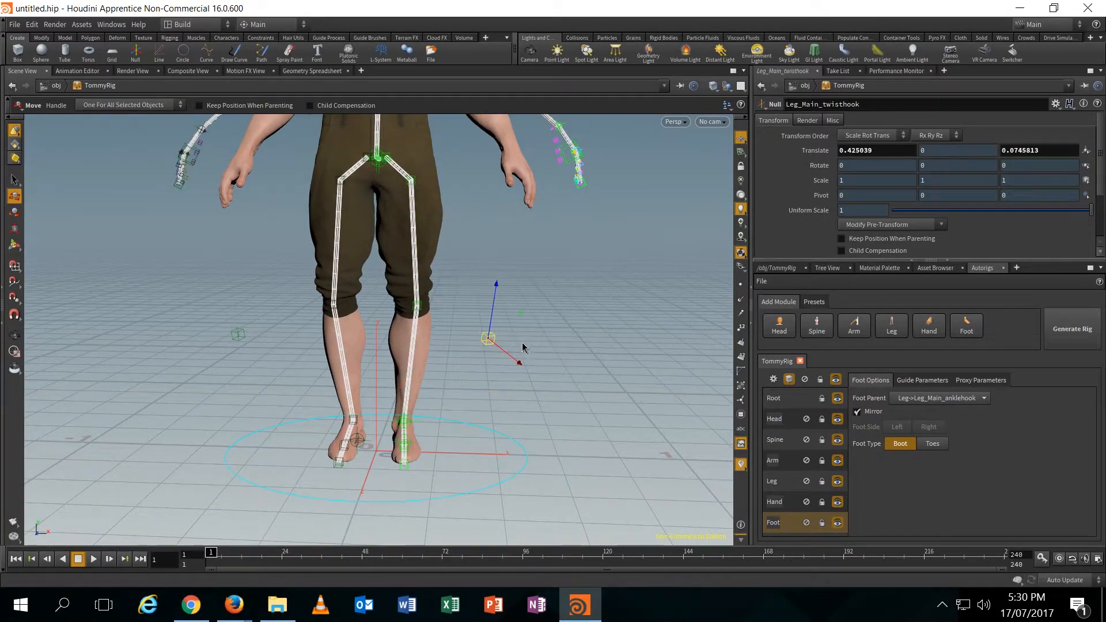
pyautogui.keyDown('alt'); pyautogui.moveTo(443, 344); pyautogui.dragTo(436, 349); pyautogui.keyUp('alt')
pyautogui.click(424, 315)
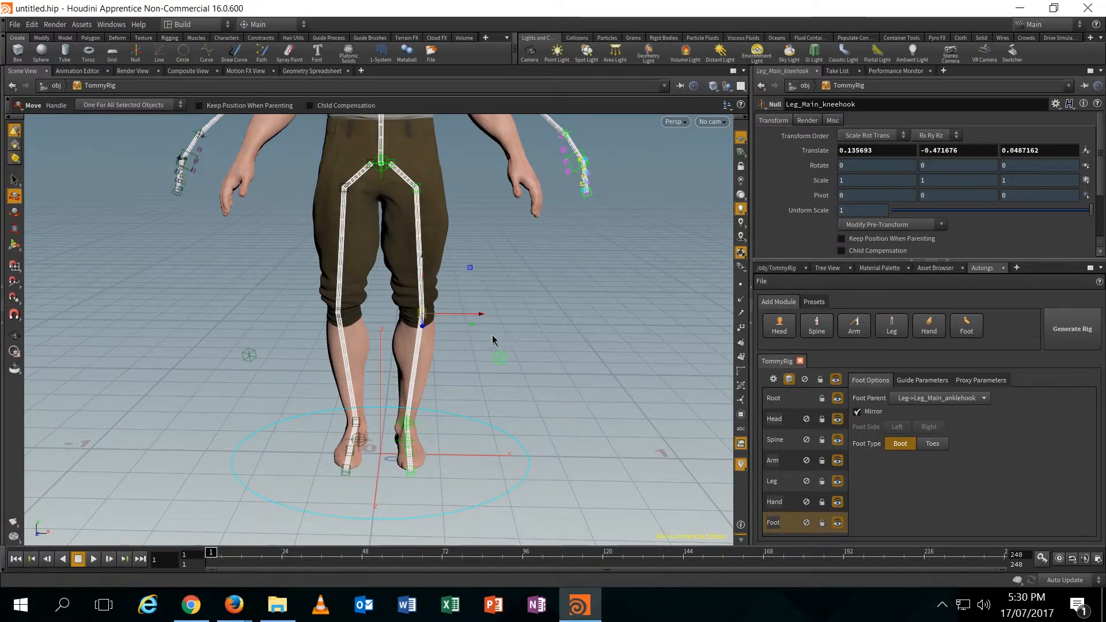
pyautogui.moveTo(485, 314); pyautogui.dragTo(475, 343)
pyautogui.press('Escape')
pyautogui.press('t')
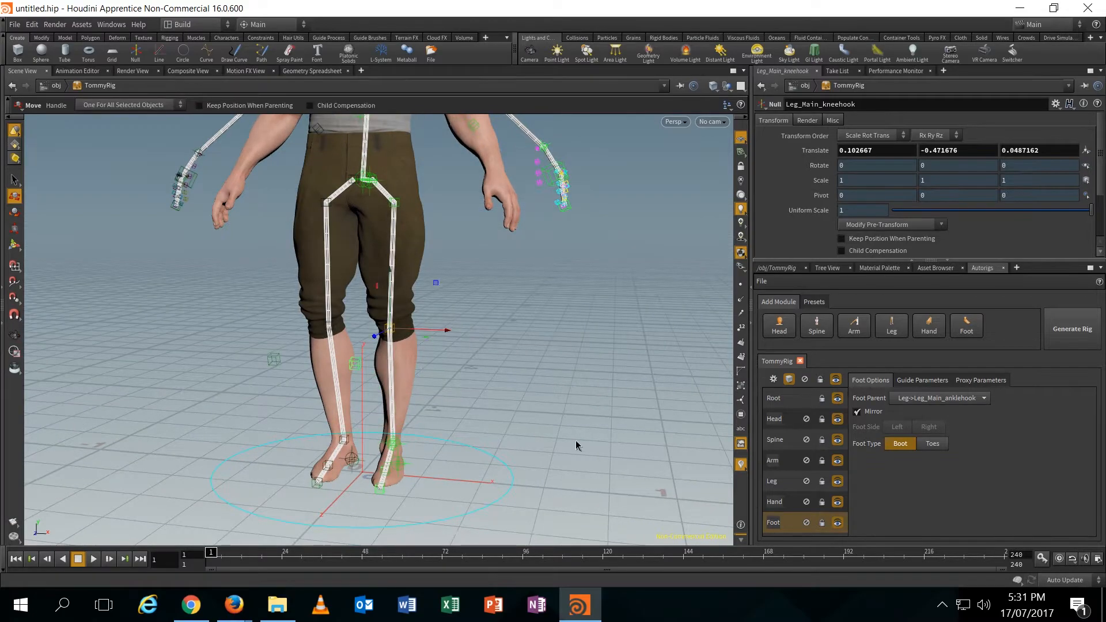
# Examine the foot guides from the side against the character's feet and open the Leg module's options.
pyautogui.keyDown('alt'); pyautogui.moveTo(422, 444); pyautogui.dragTo(467, 398, button='middle'); pyautogui.keyUp('alt')
pyautogui.keyDown('alt'); pyautogui.moveTo(466, 398); pyautogui.dragTo(839, 459, button='right'); pyautogui.keyUp('alt')
pyautogui.keyDown('alt'); pyautogui.moveTo(839, 459); pyautogui.dragTo(593, 451); pyautogui.keyUp('alt')
pyautogui.moveTo(580, 389); pyautogui.dragTo(403, 420)
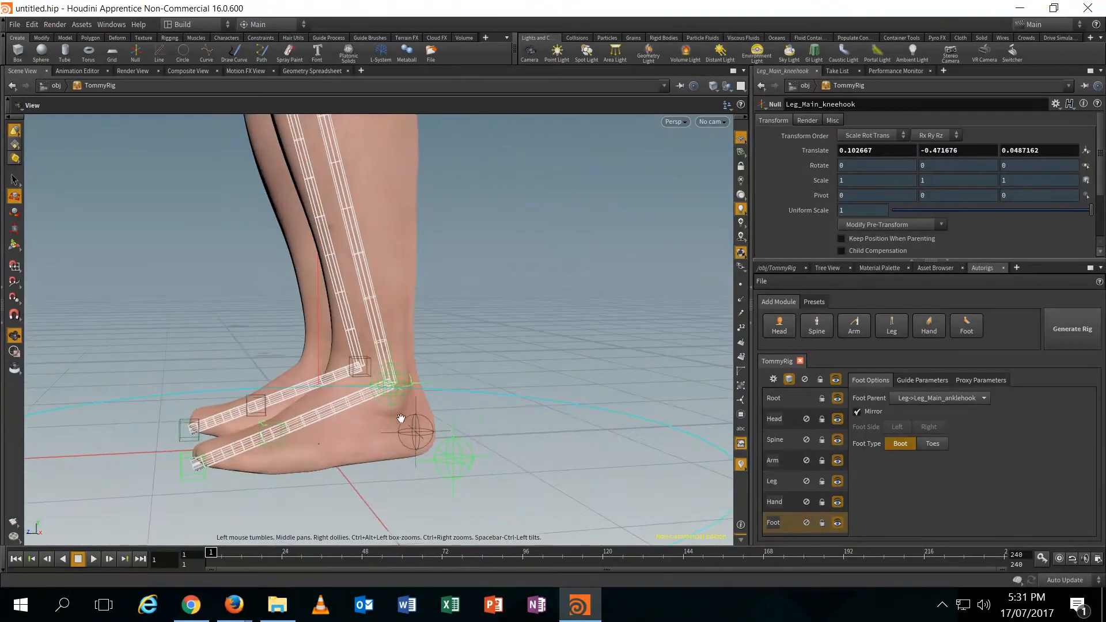
pyautogui.press('t')
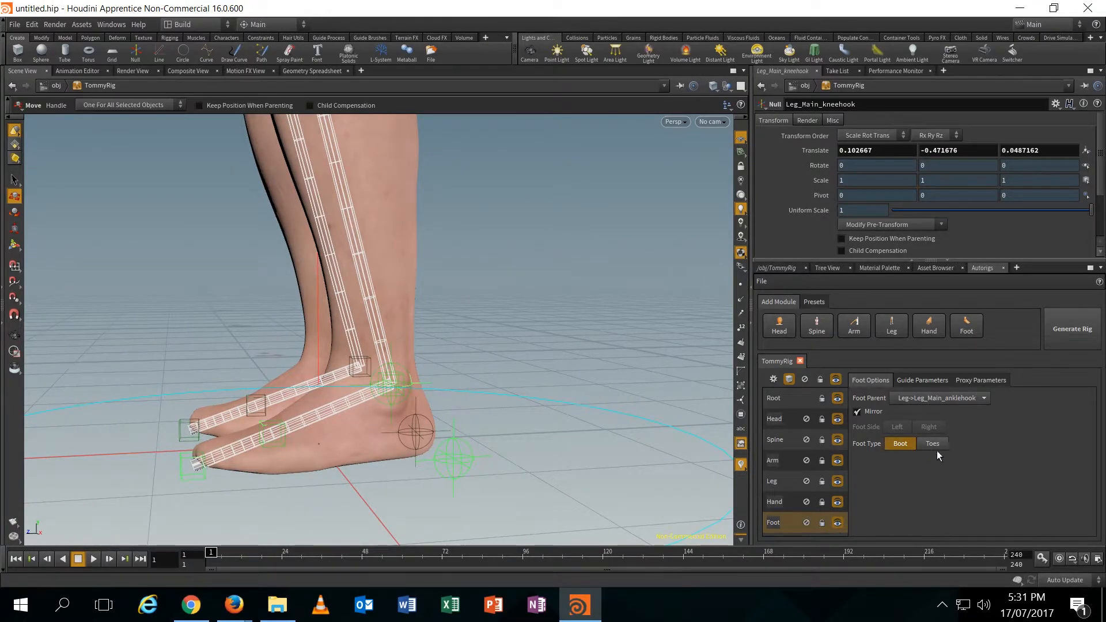
pyautogui.keyDown('alt'); pyautogui.scroll(-2, 558, 346); pyautogui.keyUp('alt')
pyautogui.keyDown('alt'); pyautogui.moveTo(558, 346); pyautogui.dragTo(605, 320, button='middle'); pyautogui.keyUp('alt')
pyautogui.keyDown('alt'); pyautogui.scroll(-4, 549, 392); pyautogui.keyUp('alt')
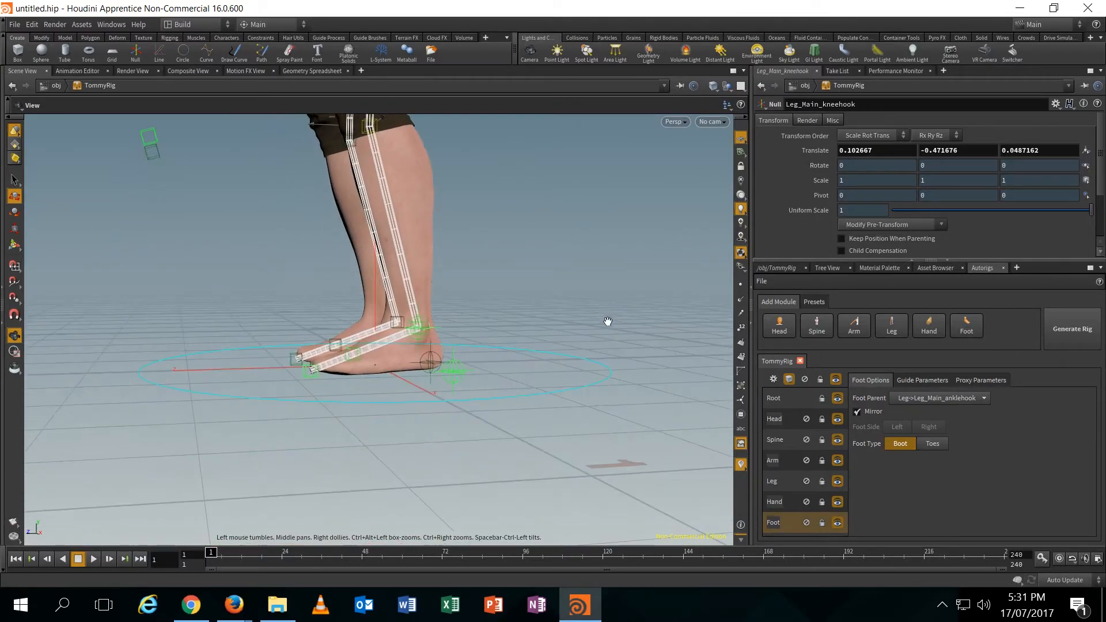
pyautogui.click(784, 485)
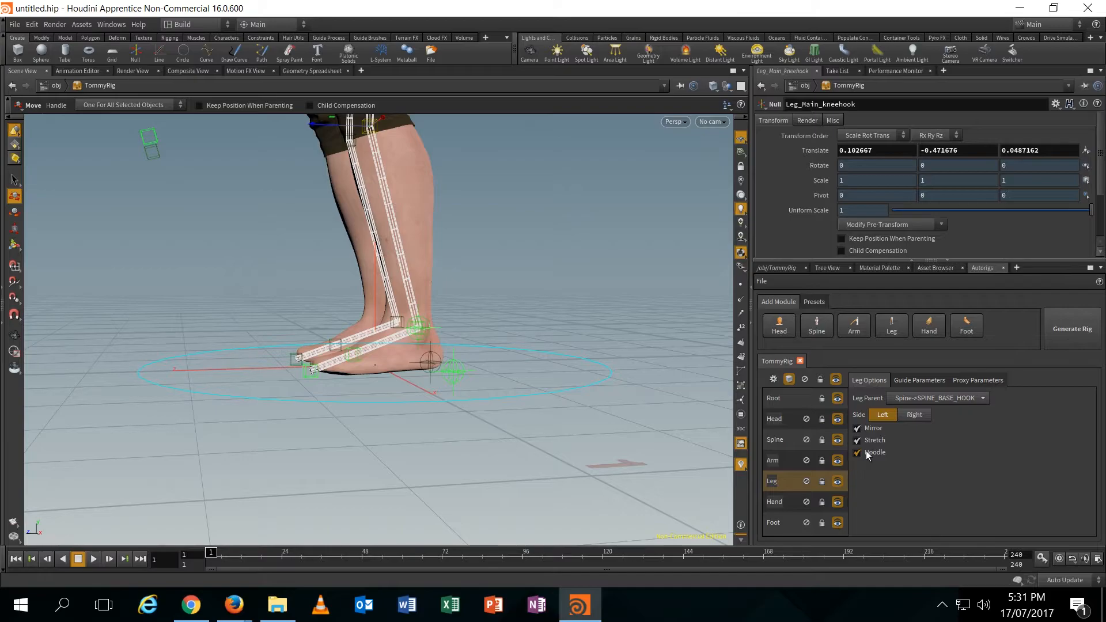
# Move the main arm's shoulder guide down and outward into the character's shoulder, at about X 0.203 and Y -0.115.
pyautogui.keyDown('alt'); pyautogui.moveTo(487, 254); pyautogui.dragTo(474, 489, button='middle'); pyautogui.keyUp('alt')
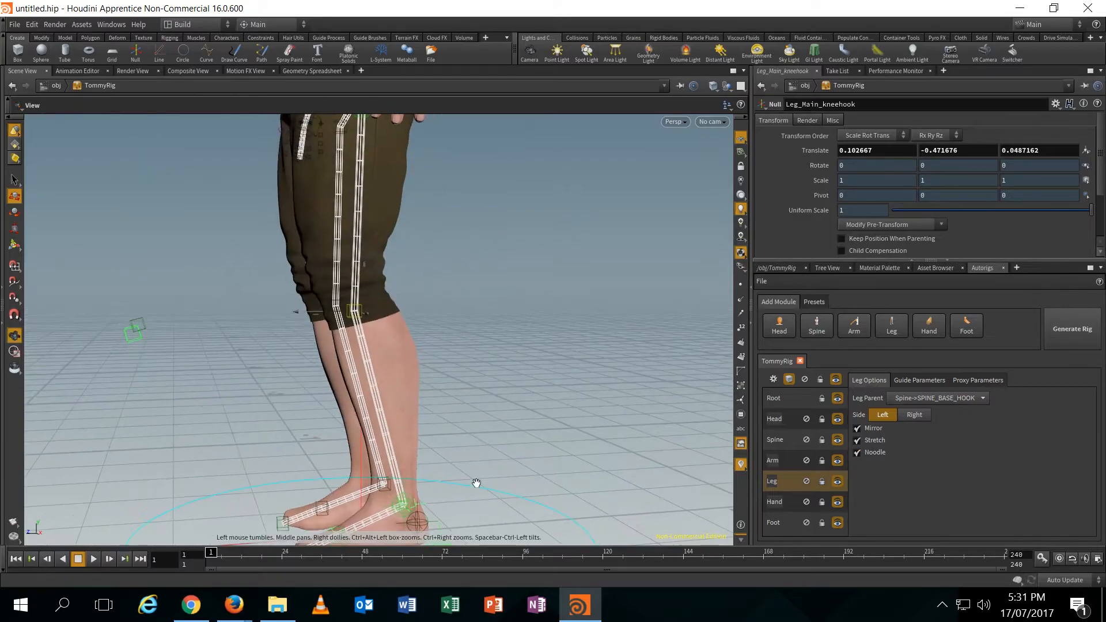
pyautogui.keyDown('alt'); pyautogui.moveTo(469, 277); pyautogui.dragTo(461, 449, button='middle'); pyautogui.keyUp('alt')
pyautogui.keyDown('alt'); pyautogui.moveTo(346, 404); pyautogui.dragTo(444, 410); pyautogui.keyUp('alt')
pyautogui.keyDown('alt'); pyautogui.moveTo(456, 372); pyautogui.dragTo(393, 458, button='middle'); pyautogui.keyUp('alt')
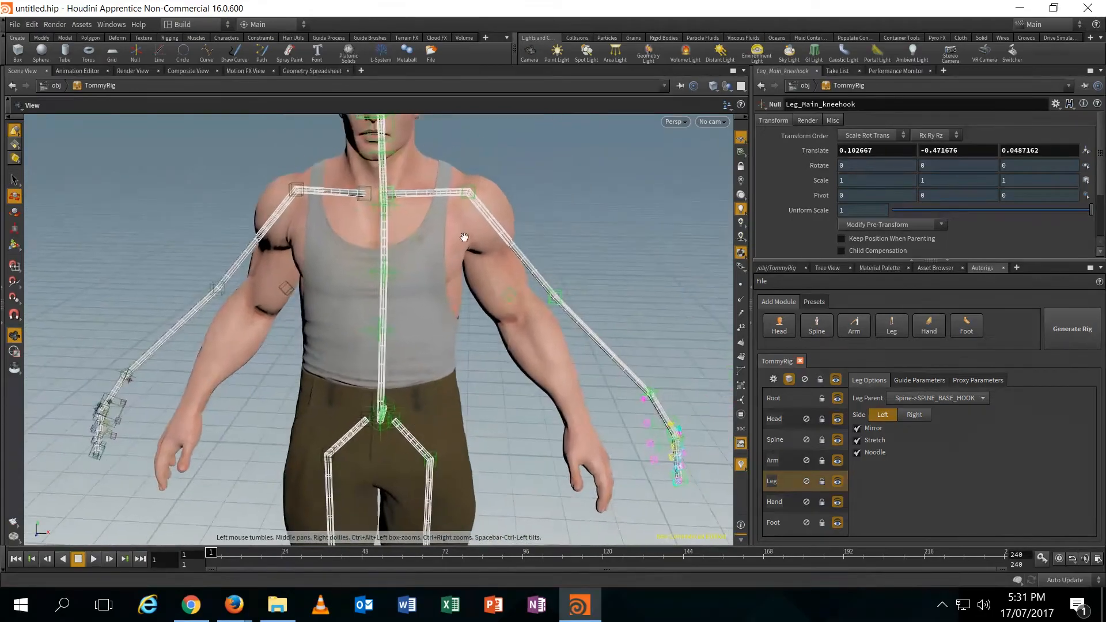
pyautogui.click(470, 191)
pyautogui.keyDown('alt'); pyautogui.moveTo(474, 192); pyautogui.dragTo(482, 194); pyautogui.keyUp('alt')
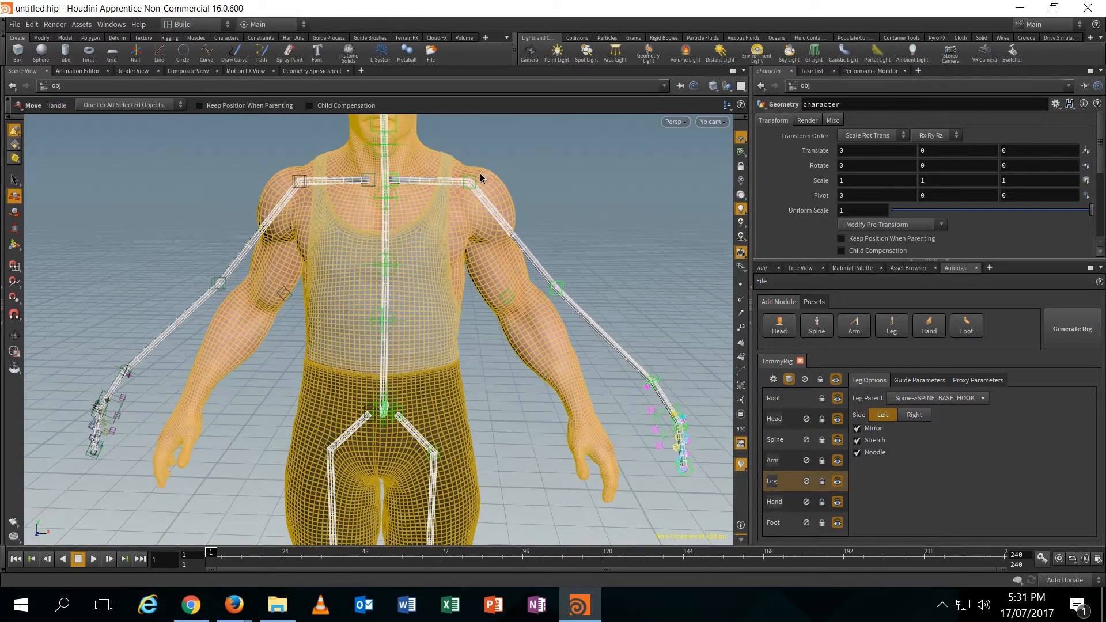
pyautogui.press('t')
pyautogui.click(471, 183)
pyautogui.moveTo(477, 131); pyautogui.dragTo(477, 146)
pyautogui.moveTo(513, 197); pyautogui.dragTo(522, 203)
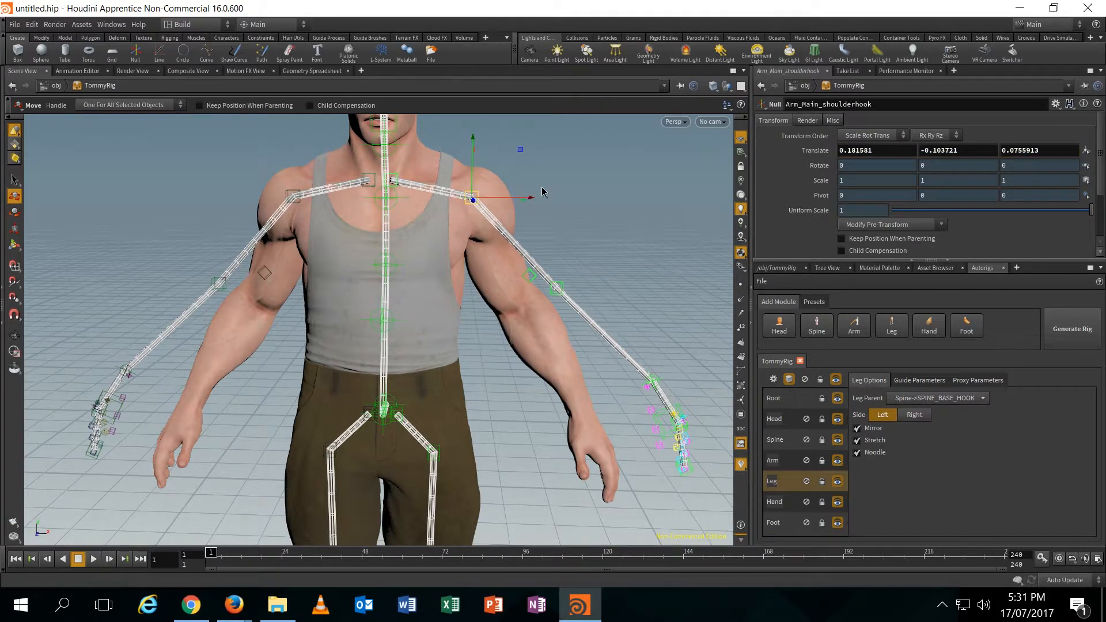
pyautogui.moveTo(520, 151); pyautogui.dragTo(534, 154)
# Move the main arm's elbow guide inward and down onto the character's elbow, at about X 0.307 and Y -0.345.
pyautogui.click(557, 287)
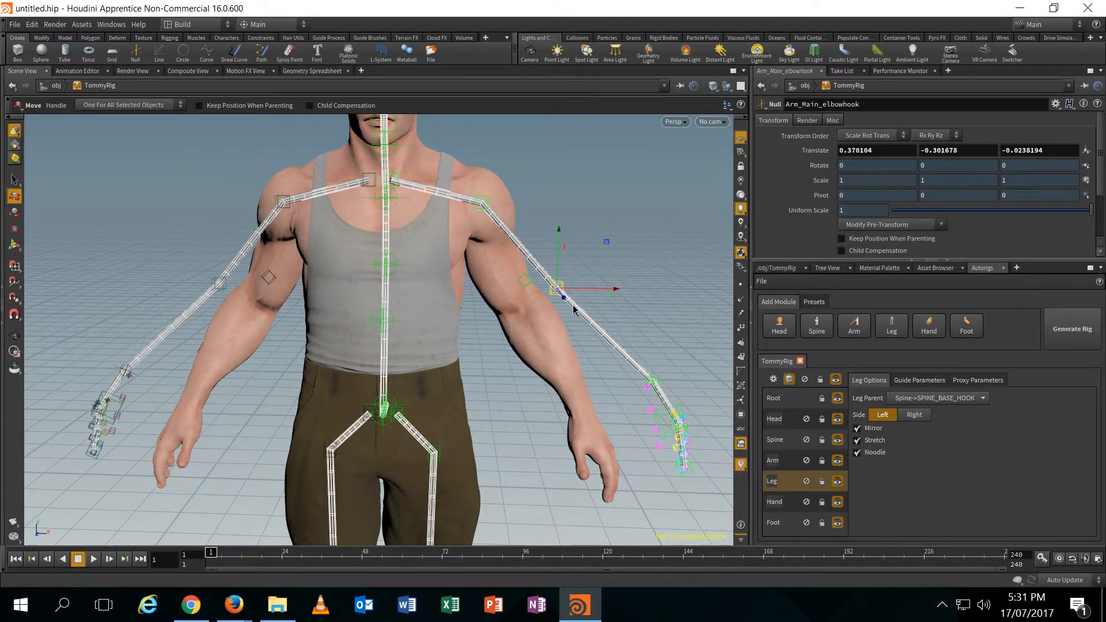
pyautogui.moveTo(584, 321)
pyautogui.keyDown('alt'); pyautogui.mouseDown()
pyautogui.moveTo(493, 324)
pyautogui.moveTo(605, 251)
pyautogui.moveTo(579, 261)
pyautogui.moveTo(566, 320)
pyautogui.mouseUp(); pyautogui.keyUp('alt')
pyautogui.keyDown('alt'); pyautogui.moveTo(581, 315); pyautogui.dragTo(486, 209, button='middle'); pyautogui.keyUp('alt')
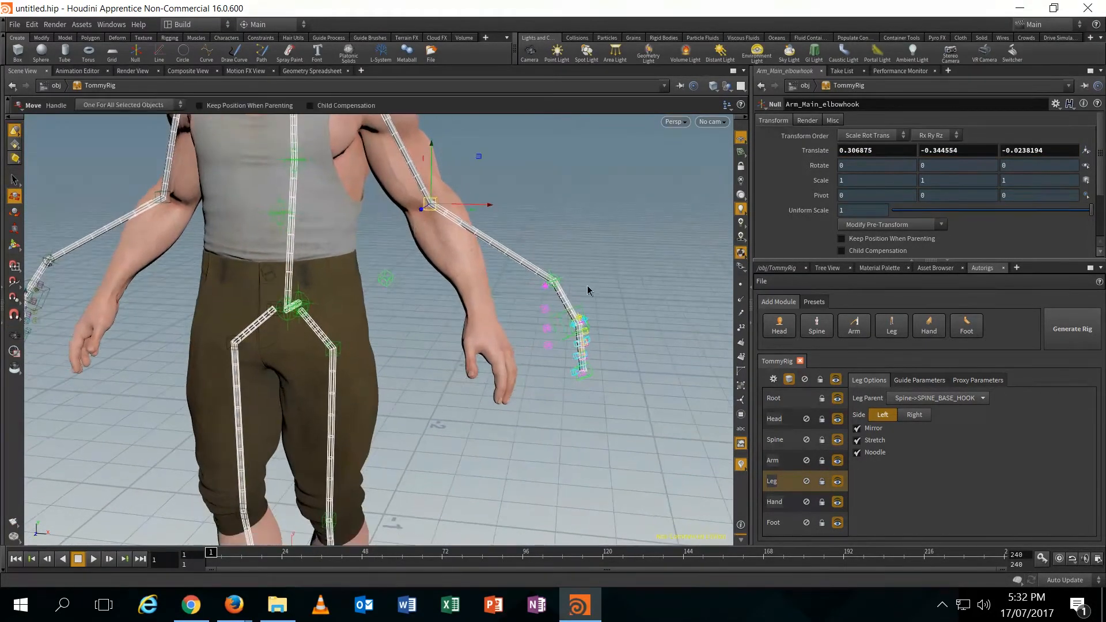
# Move the main arm's wrist guide onto the character's wrist, at about X 0.416, Y -0.555 and Z 0.035.
pyautogui.click(556, 281)
pyautogui.moveTo(607, 258); pyautogui.dragTo(432, 301)
pyautogui.moveTo(340, 322); pyautogui.dragTo(321, 321)
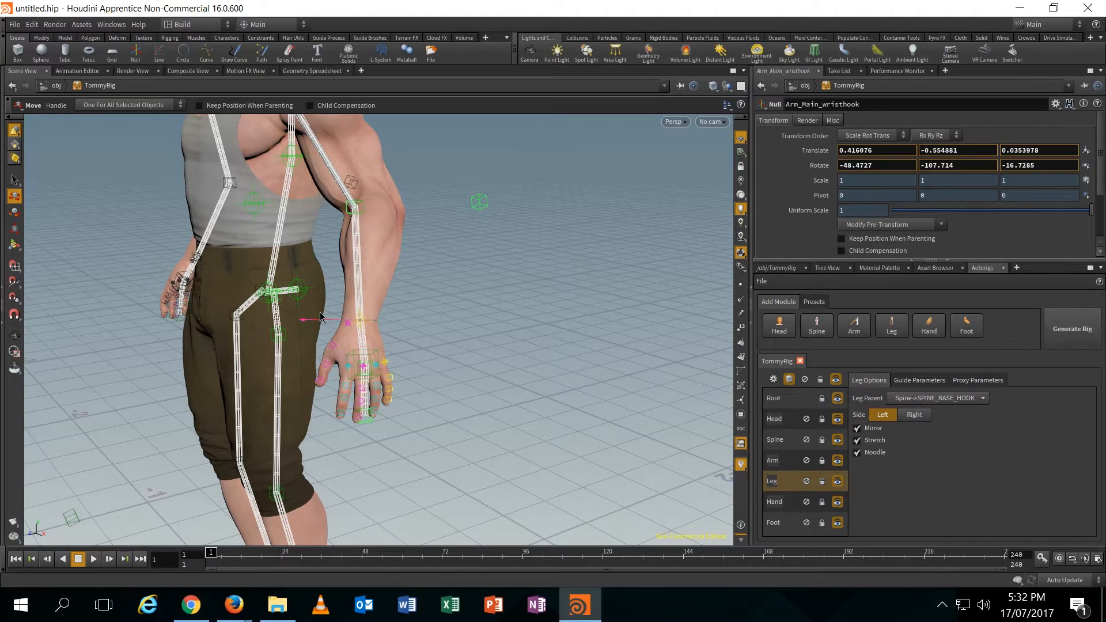
pyautogui.moveTo(425, 252); pyautogui.dragTo(486, 212)
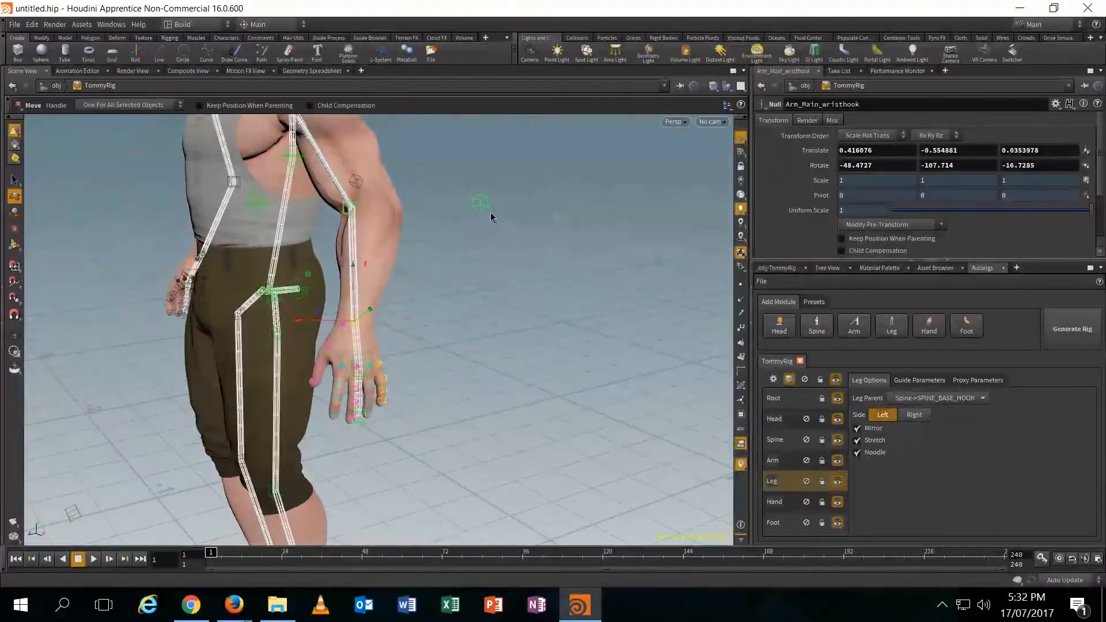
# Shift the main arm's elbow guide backward into the elbow, to about Z -0.051.
pyautogui.keyDown('alt'); pyautogui.moveTo(419, 227); pyautogui.dragTo(377, 235); pyautogui.keyUp('alt')
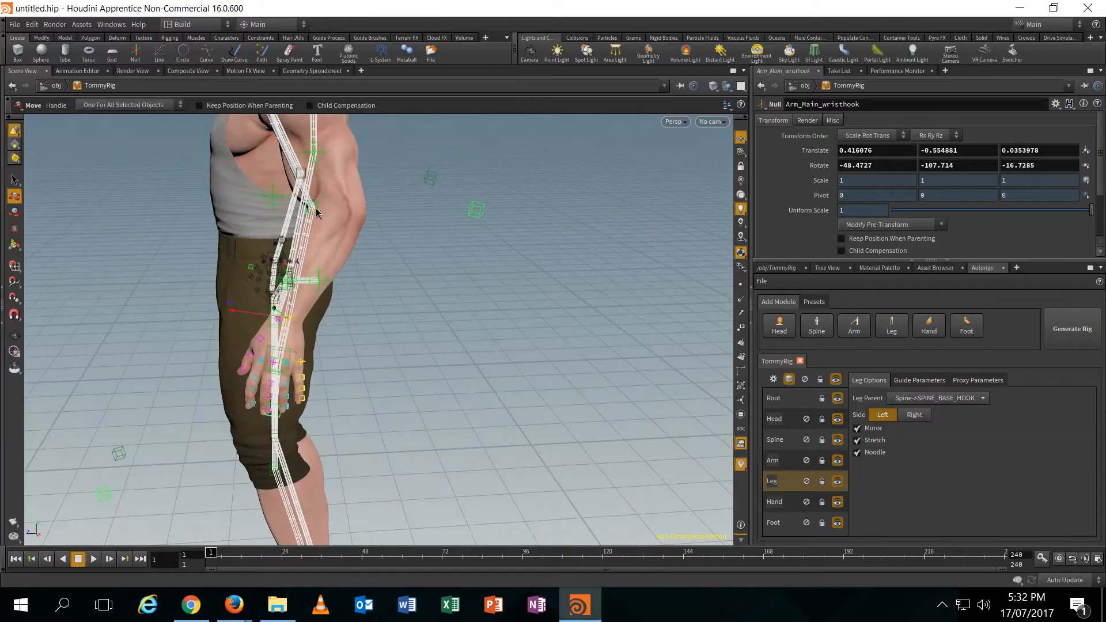
pyautogui.click(313, 208)
pyautogui.moveTo(253, 209); pyautogui.dragTo(265, 210)
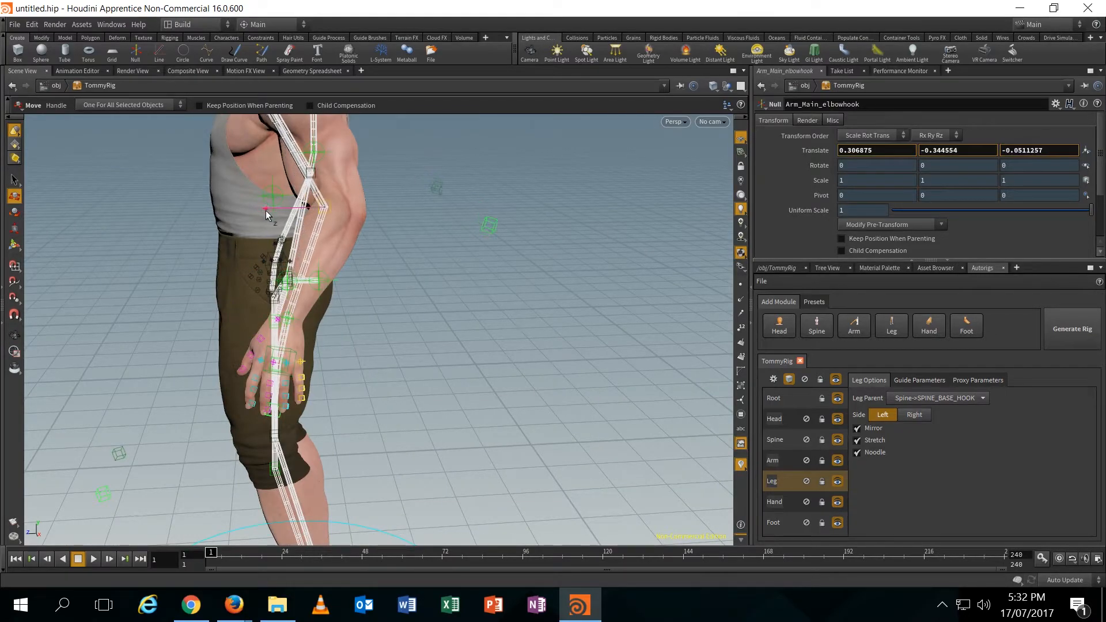
# Move the main arm's shoulder and manubrium guides backward into the upper body, with the manubrium at about Z 0.066.
pyautogui.keyDown('alt'); pyautogui.moveTo(346, 189); pyautogui.dragTo(349, 304, button='middle'); pyautogui.keyUp('alt')
pyautogui.click(268, 212)
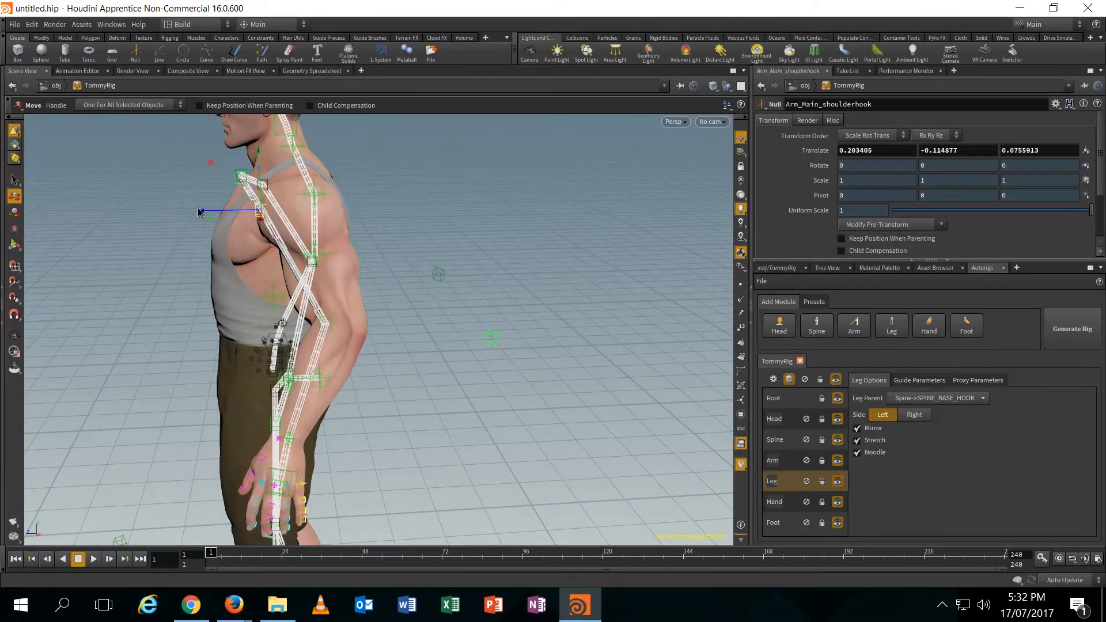
pyautogui.click(212, 216)
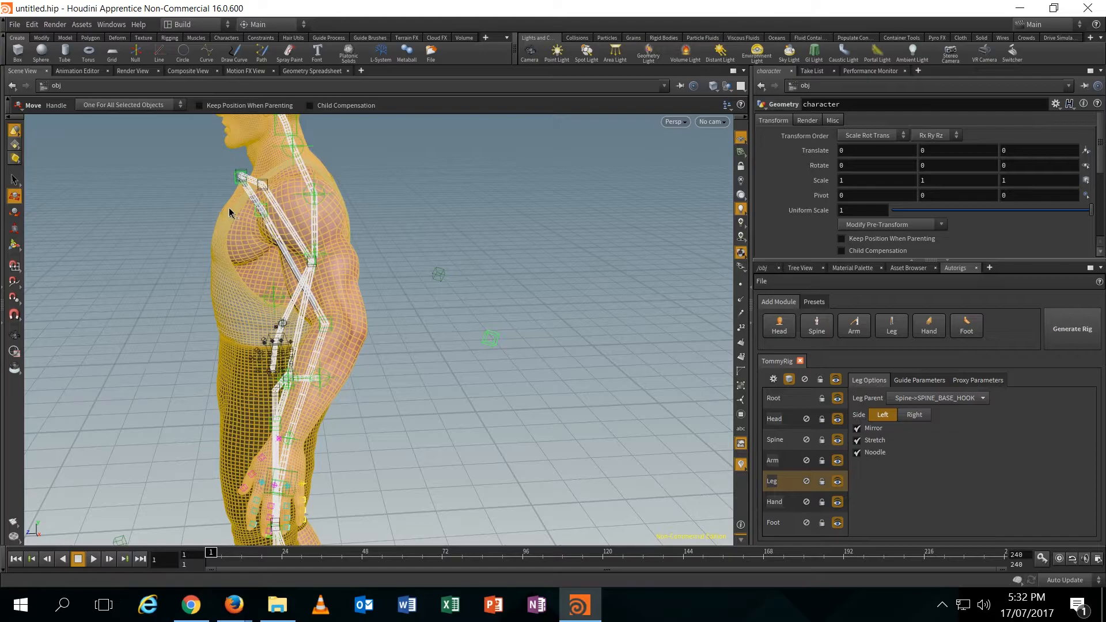
pyautogui.hotkey('ctrl', 'z')
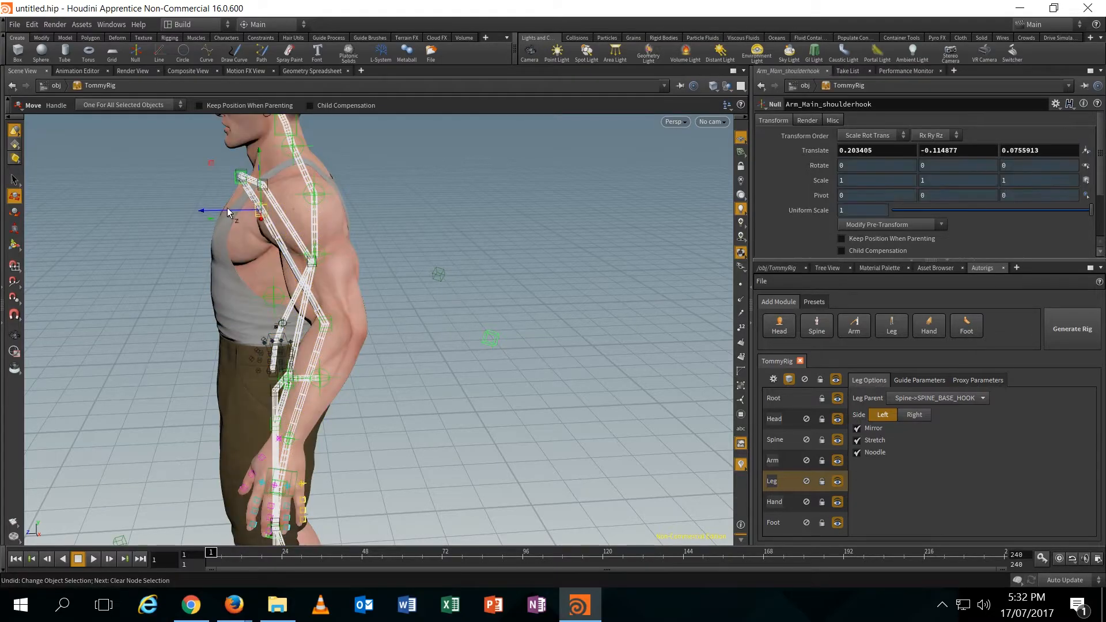
pyautogui.moveTo(199, 211); pyautogui.dragTo(224, 180)
pyautogui.click(236, 180)
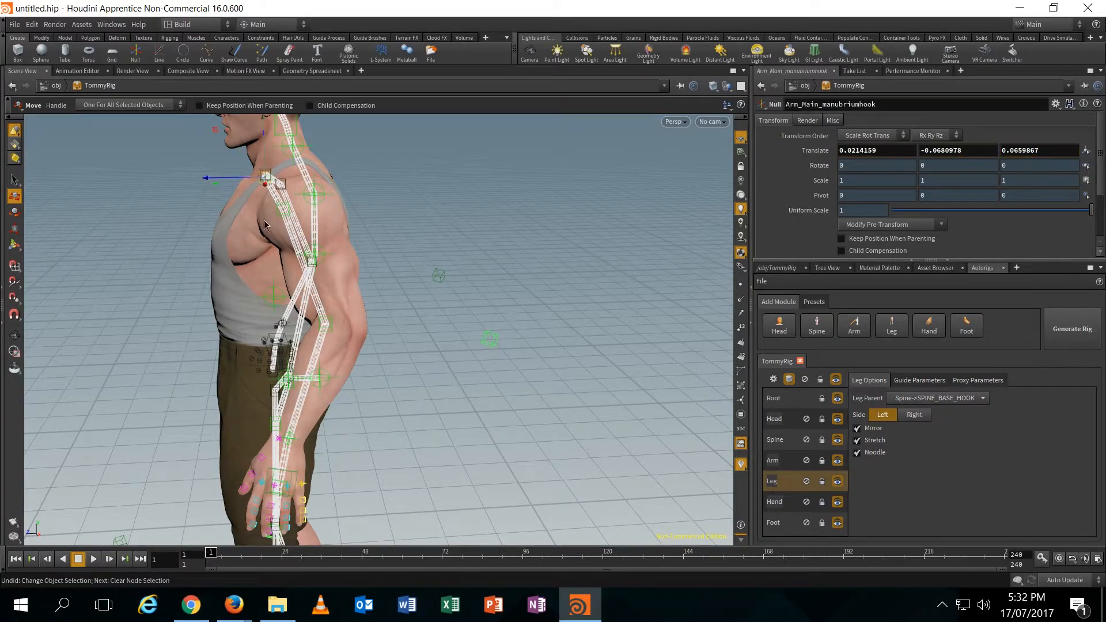
pyautogui.press('Escape')
# Nudge the main arm's wrist guide sideways within the wrist, to about X 0.4162 and Z 0.0350.
pyautogui.moveTo(432, 270); pyautogui.dragTo(491, 383)
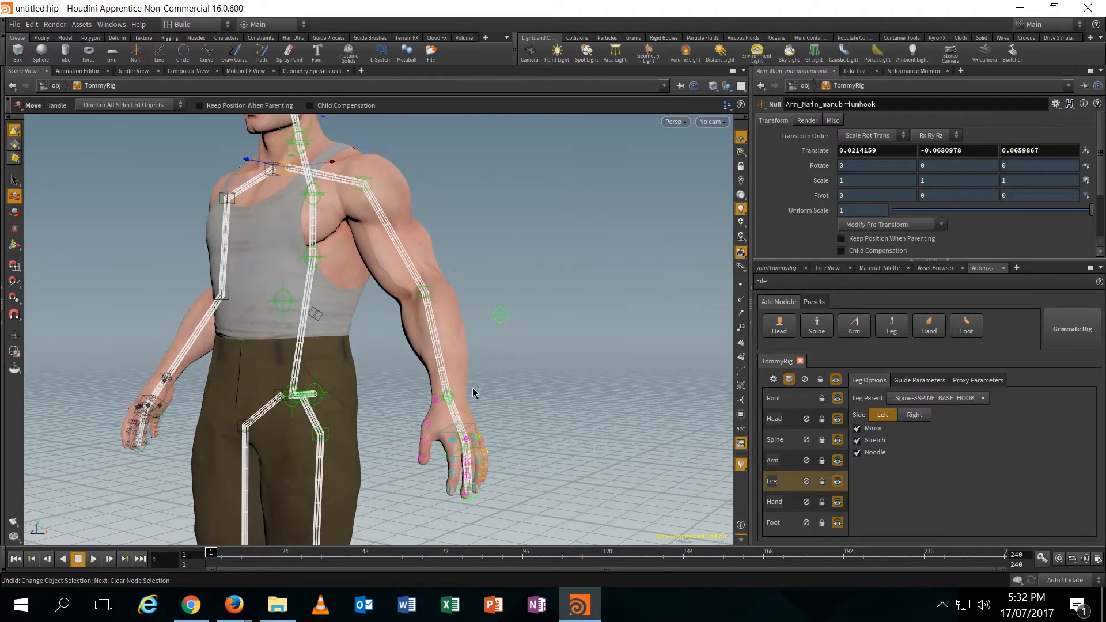
pyautogui.moveTo(465, 405); pyautogui.dragTo(622, 469, button='right')
pyautogui.moveTo(622, 469); pyautogui.dragTo(555, 242, button='middle')
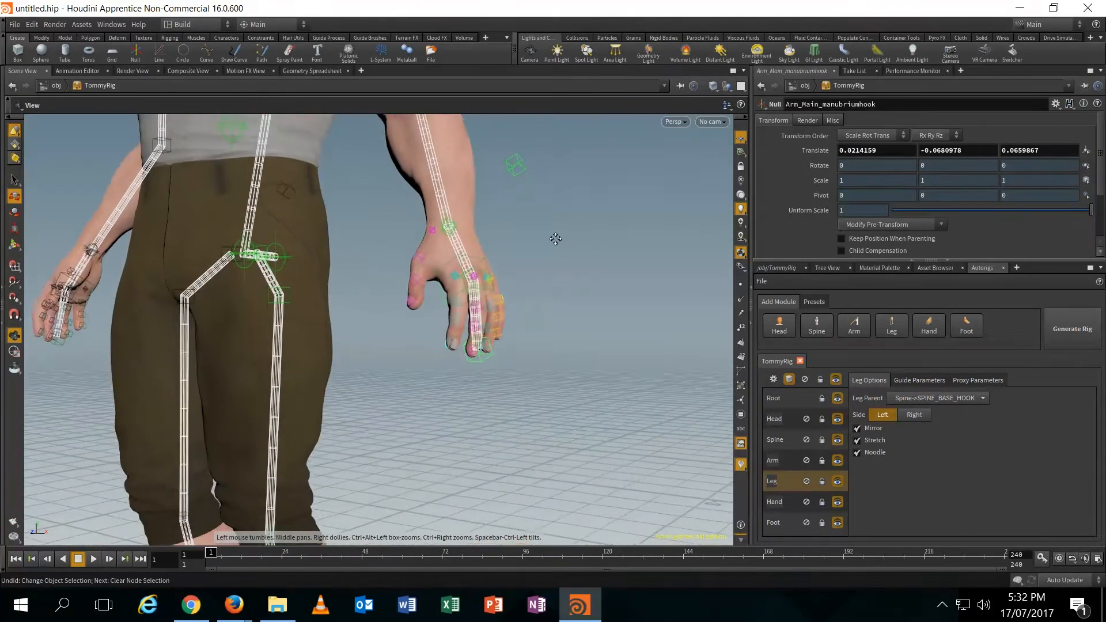
pyautogui.moveTo(554, 234); pyautogui.dragTo(637, 330, button='right')
pyautogui.moveTo(638, 329); pyautogui.dragTo(495, 253)
pyautogui.press('t')
pyautogui.click(446, 191)
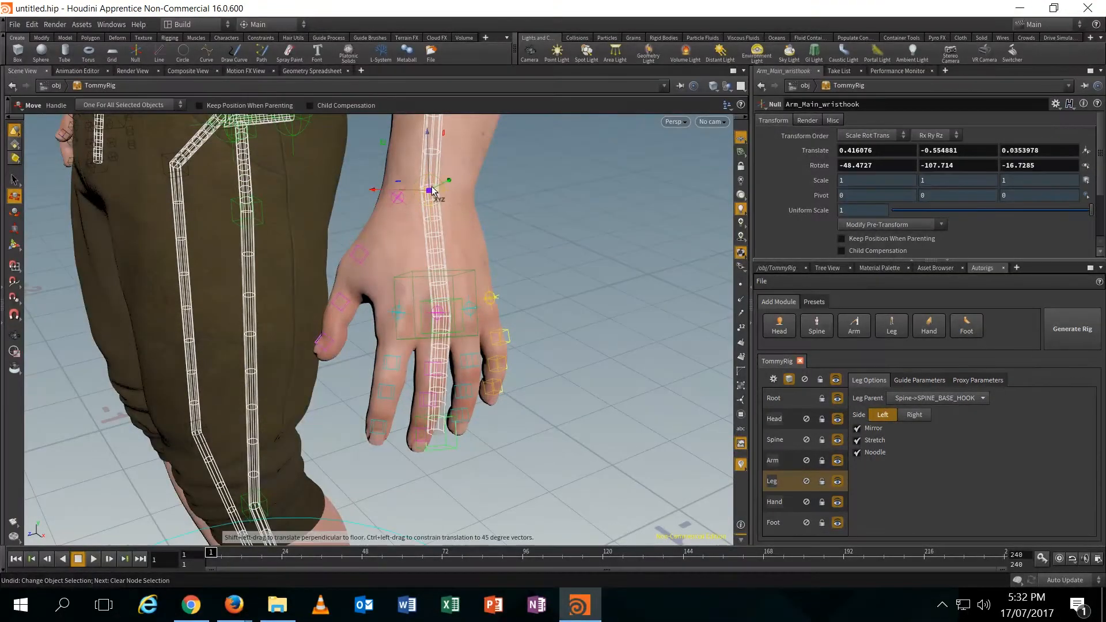
pyautogui.moveTo(385, 191); pyautogui.dragTo(375, 191)
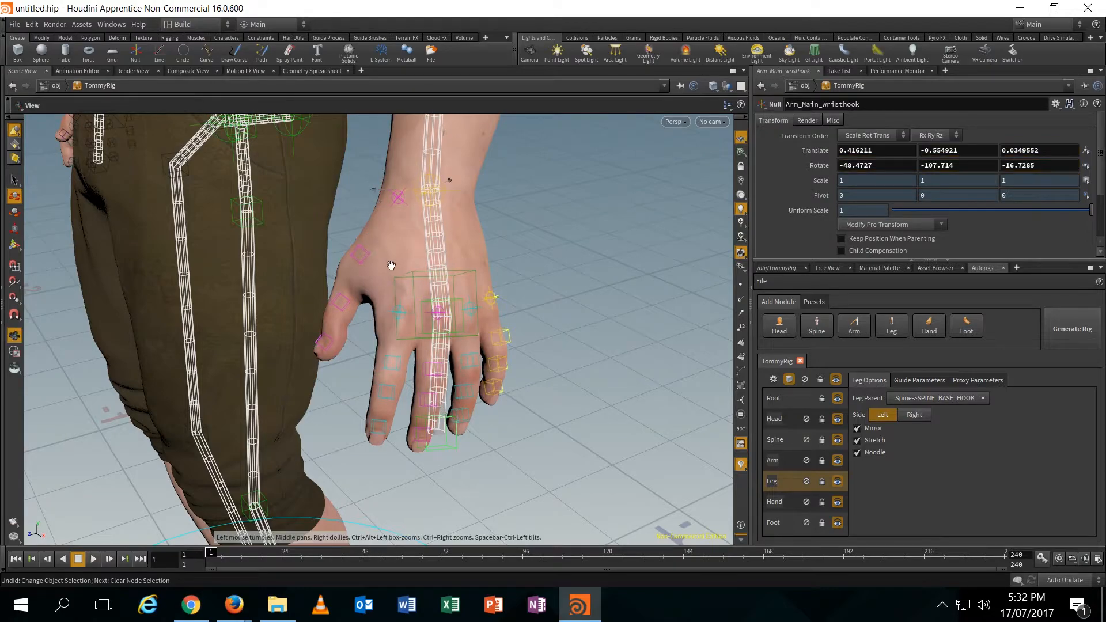
# Shift the finger 4 and finger 3 root guides onto their knuckles, at about X 0.039 and X 0.017.
pyautogui.keyDown('alt'); pyautogui.moveTo(388, 261); pyautogui.dragTo(476, 256); pyautogui.keyUp('alt')
pyautogui.keyDown('alt'); pyautogui.moveTo(475, 255); pyautogui.dragTo(412, 303, button='middle'); pyautogui.keyUp('alt')
pyautogui.scroll(4, 412, 302)
pyautogui.keyDown('alt'); pyautogui.moveTo(508, 284); pyautogui.dragTo(344, 289); pyautogui.keyUp('alt')
pyautogui.click(469, 260)
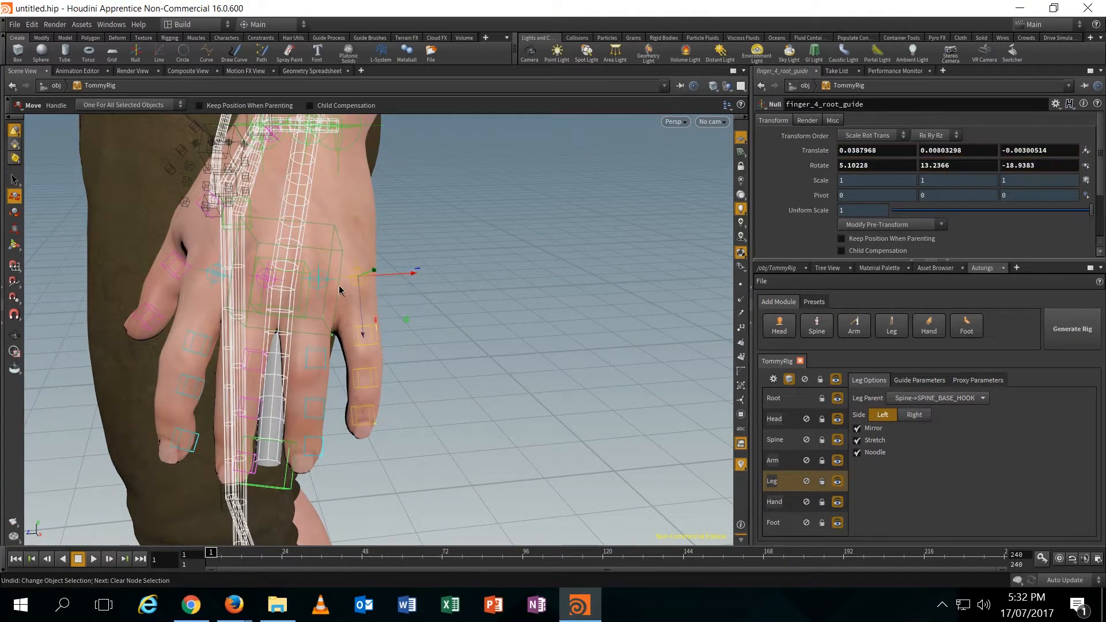
pyautogui.click(320, 280)
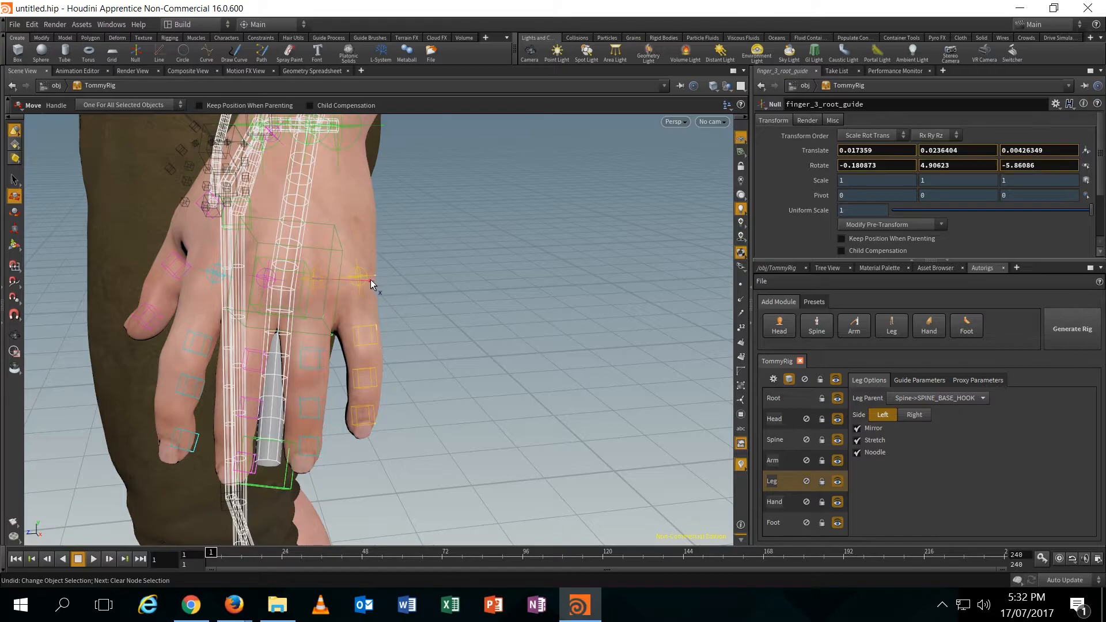
# Shift the finger 2 and finger 1 root guides onto their knuckles, at about X -0.013 and X -0.036.
pyautogui.click(317, 287)
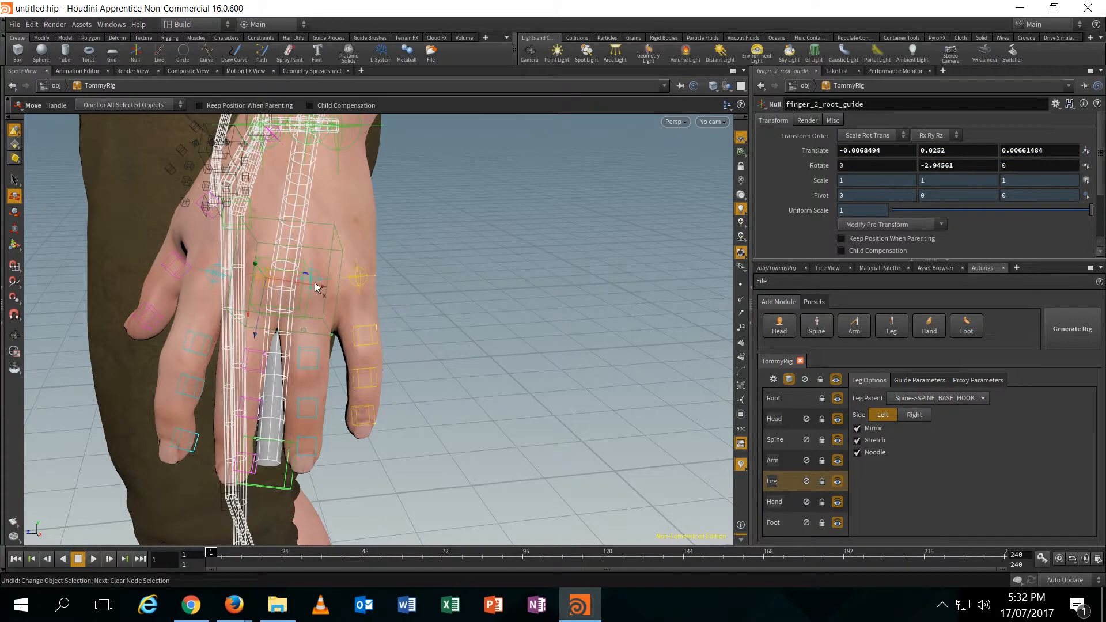
pyautogui.moveTo(317, 284); pyautogui.dragTo(306, 284)
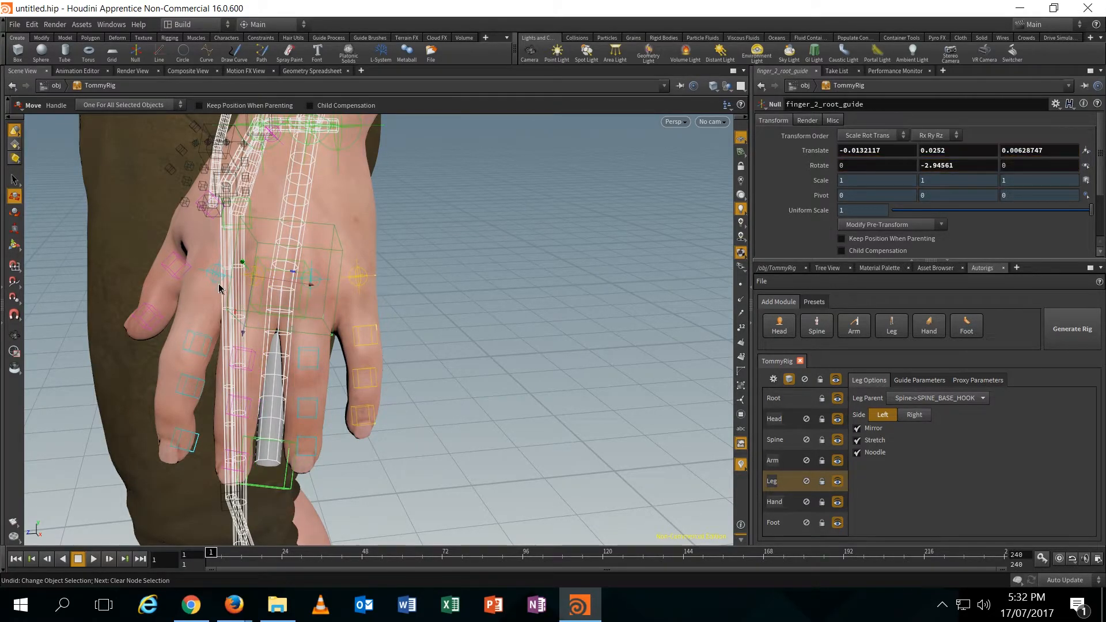
pyautogui.keyDown('alt'); pyautogui.moveTo(219, 286); pyautogui.dragTo(242, 296); pyautogui.keyUp('alt')
pyautogui.click(342, 307)
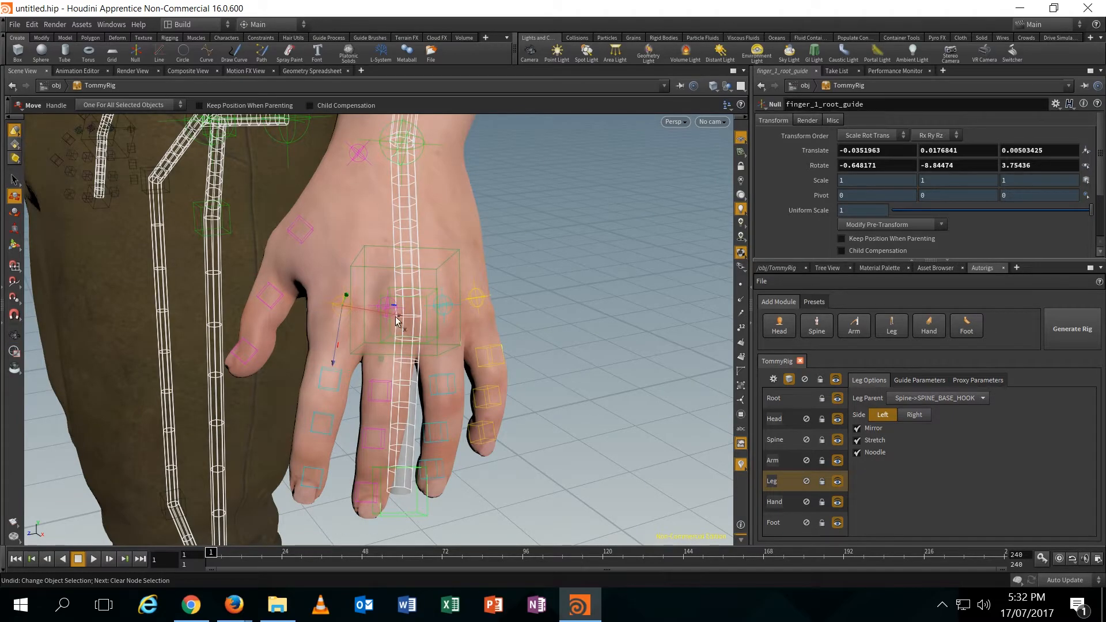
pyautogui.moveTo(396, 319); pyautogui.dragTo(394, 318)
# Move the spine_02 guide at the base of the neck forward to about Z -0.015 and slightly down.
pyautogui.keyDown('alt'); pyautogui.moveTo(284, 330); pyautogui.dragTo(381, 330); pyautogui.keyUp('alt')
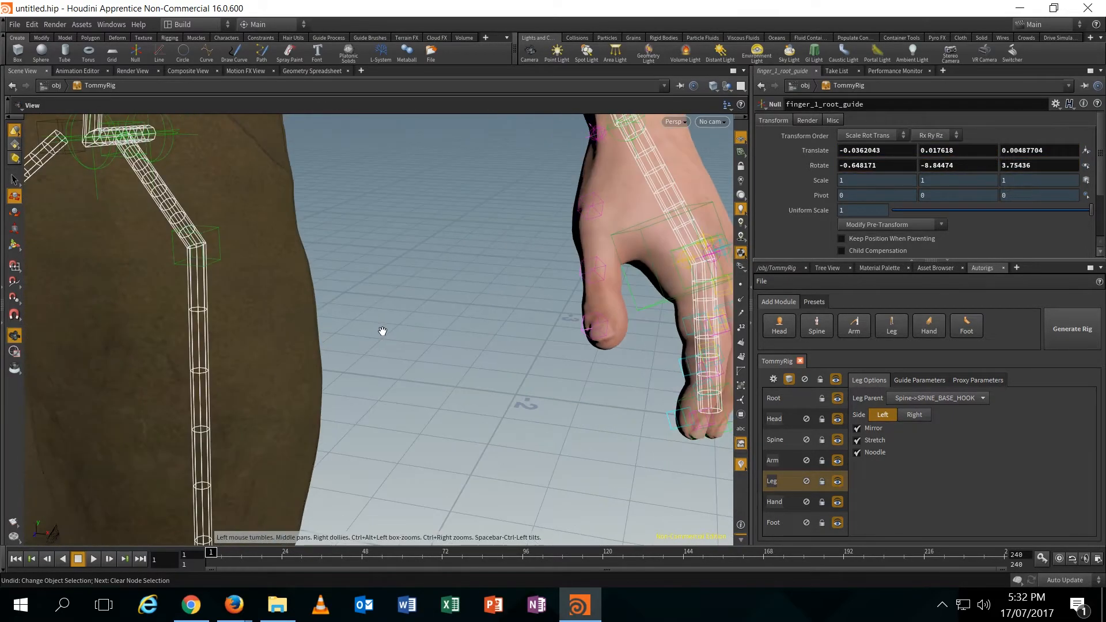
pyautogui.keyDown('alt'); pyautogui.scroll(-5, 386, 334); pyautogui.keyUp('alt')
pyautogui.keyDown('alt'); pyautogui.scroll(-5, 387, 335); pyautogui.keyUp('alt')
pyautogui.keyDown('alt'); pyautogui.moveTo(387, 335); pyautogui.dragTo(393, 455, button='middle'); pyautogui.keyUp('alt')
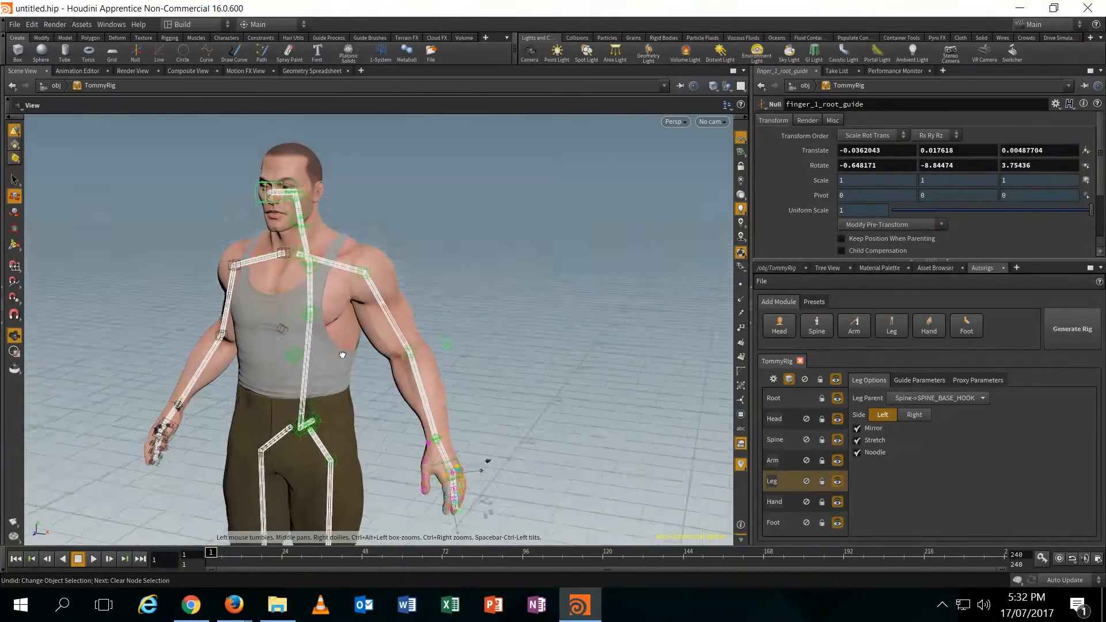
pyautogui.keyDown('alt'); pyautogui.moveTo(344, 363); pyautogui.dragTo(434, 282); pyautogui.keyUp('alt')
pyautogui.keyDown('alt'); pyautogui.scroll(2, 433, 282); pyautogui.keyUp('alt')
pyautogui.keyDown('alt'); pyautogui.moveTo(368, 237); pyautogui.dragTo(454, 460, button='middle'); pyautogui.keyUp('alt')
pyautogui.keyDown('alt'); pyautogui.scroll(4, 445, 422); pyautogui.keyUp('alt')
pyautogui.keyDown('alt'); pyautogui.moveTo(445, 422); pyautogui.dragTo(479, 361, button='middle'); pyautogui.keyUp('alt')
pyautogui.keyDown('alt'); pyautogui.moveTo(478, 360); pyautogui.dragTo(404, 402); pyautogui.keyUp('alt')
pyautogui.keyDown('alt'); pyautogui.scroll(1, 411, 403); pyautogui.keyUp('alt')
pyautogui.keyDown('alt'); pyautogui.moveTo(412, 402); pyautogui.dragTo(437, 388, button='middle'); pyautogui.keyUp('alt')
pyautogui.keyDown('alt'); pyautogui.moveTo(437, 387); pyautogui.dragTo(346, 382); pyautogui.keyUp('alt')
pyautogui.click(414, 378)
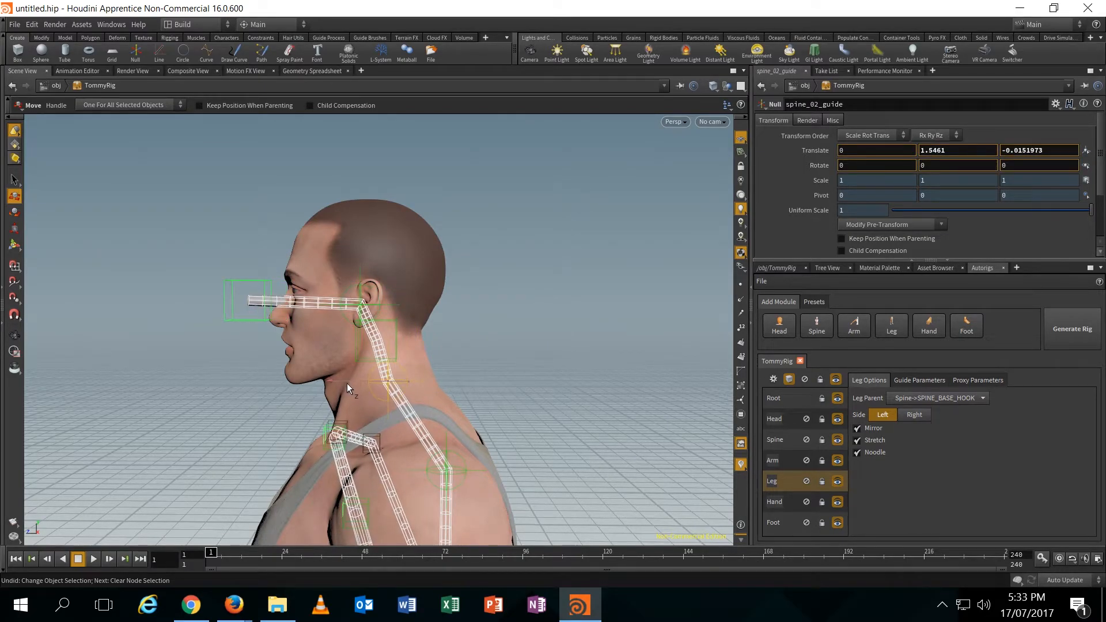
pyautogui.moveTo(387, 330); pyautogui.dragTo(387, 339)
# Lower the neck guide to about Y 0.032 and pull the head's front guide back toward the face.
pyautogui.click(396, 344)
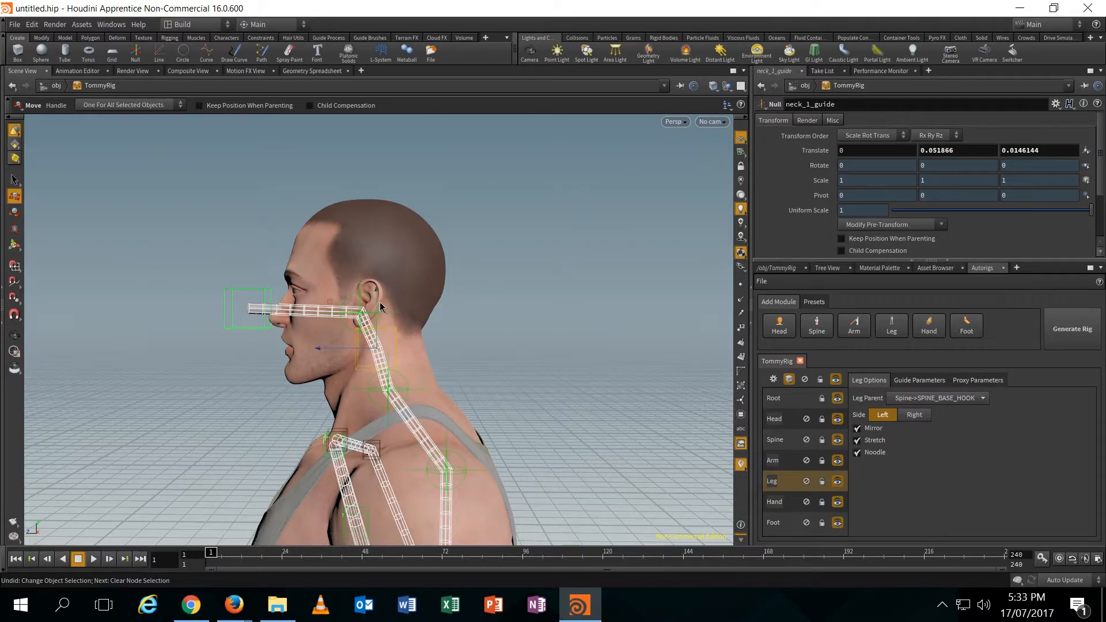
pyautogui.moveTo(377, 291); pyautogui.dragTo(375, 306)
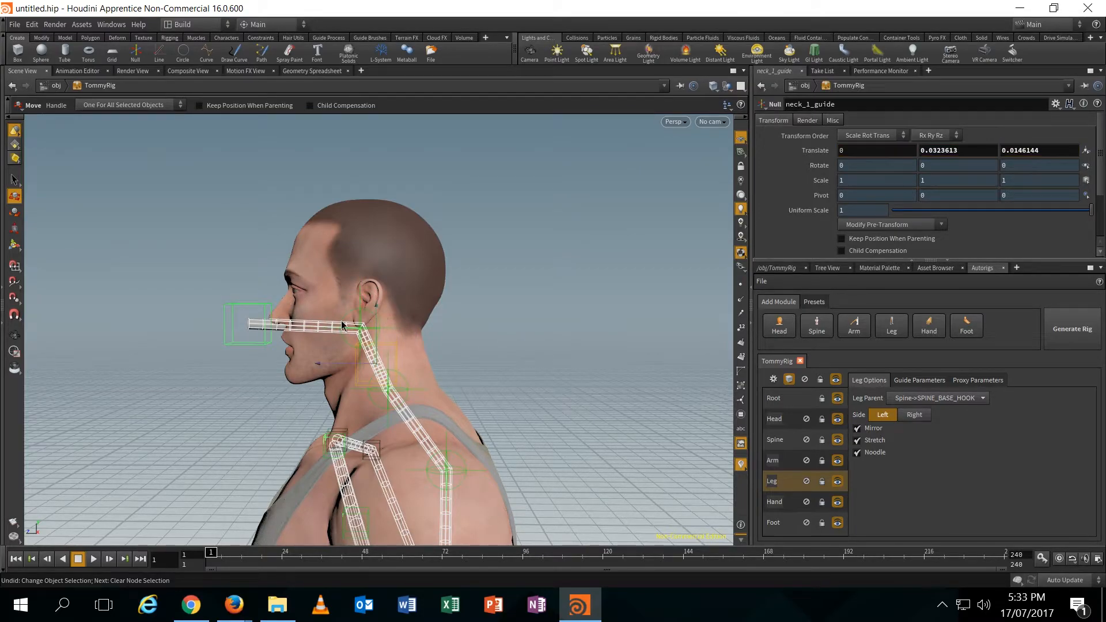
pyautogui.click(231, 316)
pyautogui.moveTo(197, 327); pyautogui.dragTo(218, 323)
# Raise the head root guide to about Y 0.074 and move it backward to behind the ear.
pyautogui.click(374, 315)
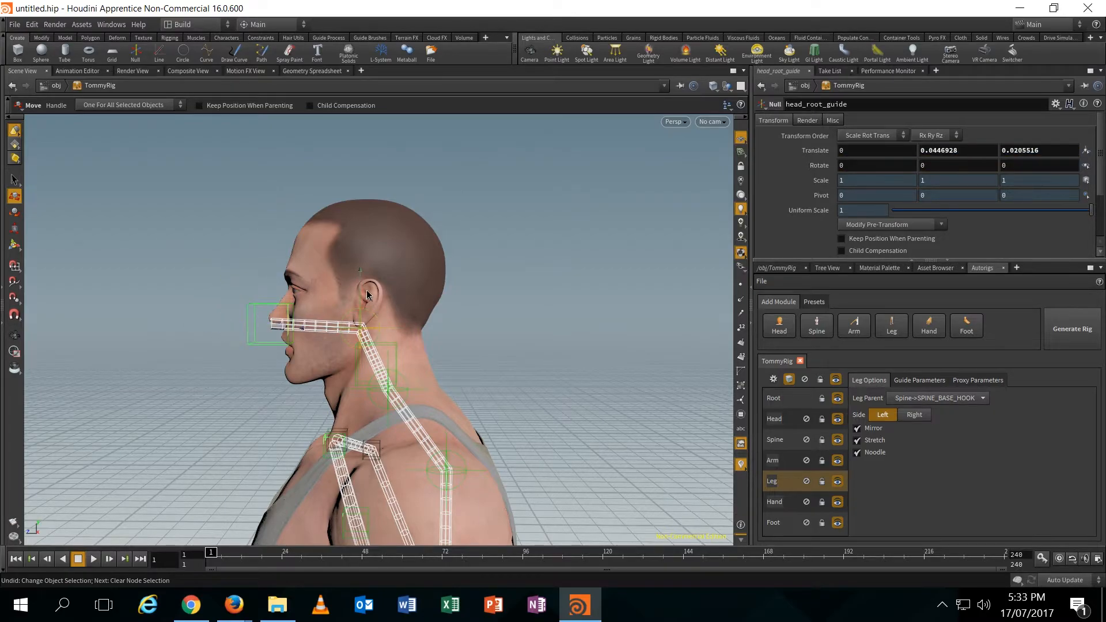
pyautogui.moveTo(364, 276); pyautogui.dragTo(364, 248)
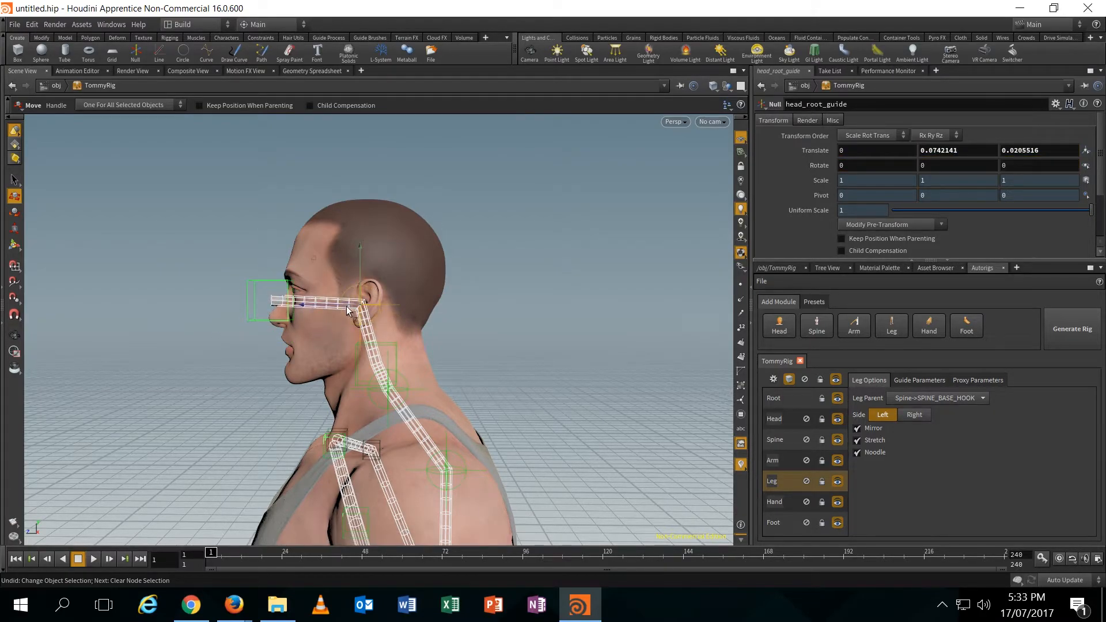
pyautogui.moveTo(329, 307); pyautogui.dragTo(355, 307)
# Move the head's front guide forward past the face, to about Z 0.149.
pyautogui.click(308, 318)
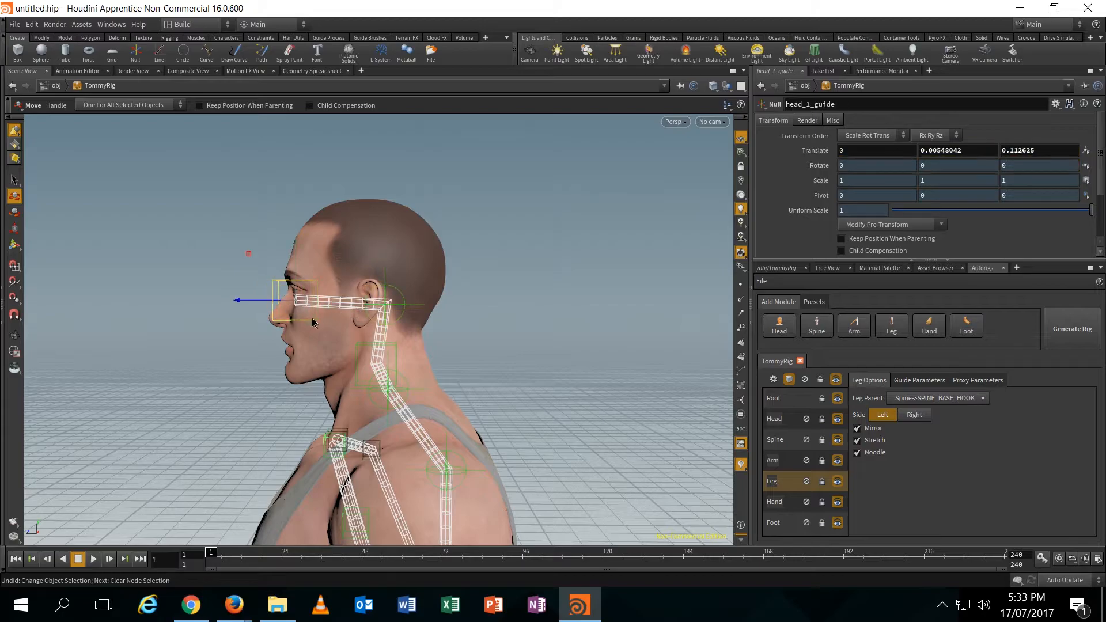
pyautogui.moveTo(252, 302); pyautogui.dragTo(223, 304)
pyautogui.keyDown('alt'); pyautogui.moveTo(243, 366); pyautogui.dragTo(412, 374); pyautogui.keyUp('alt')
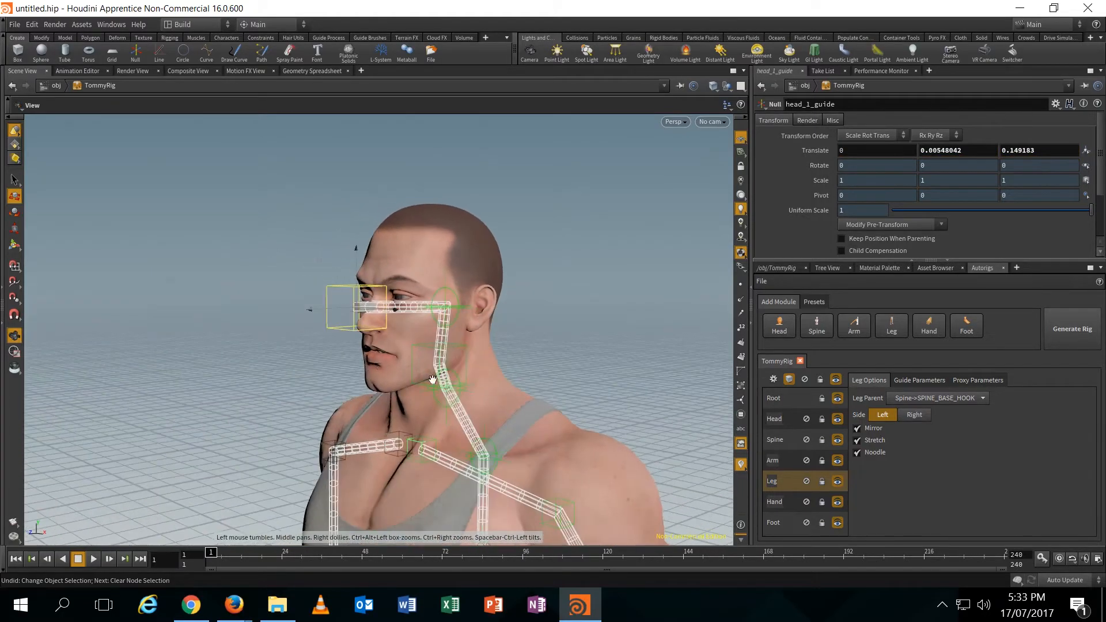
# Inspect how the guide skeleton sits inside the whole body from several sides.
pyautogui.keyDown('alt'); pyautogui.moveTo(504, 395); pyautogui.dragTo(612, 395); pyautogui.keyUp('alt')
pyautogui.keyDown('alt'); pyautogui.moveTo(612, 395); pyautogui.dragTo(628, 392, button='right'); pyautogui.keyUp('alt')
pyautogui.keyDown('alt'); pyautogui.moveTo(628, 392); pyautogui.dragTo(595, 234, button='middle'); pyautogui.keyUp('alt')
pyautogui.keyDown('alt'); pyautogui.moveTo(595, 234); pyautogui.dragTo(562, 365, button='right'); pyautogui.keyUp('alt')
pyautogui.keyDown('alt'); pyautogui.moveTo(563, 365); pyautogui.dragTo(568, 244, button='middle'); pyautogui.keyUp('alt')
pyautogui.keyDown('alt'); pyautogui.moveTo(567, 244); pyautogui.dragTo(492, 313); pyautogui.keyUp('alt')
pyautogui.keyDown('alt'); pyautogui.moveTo(492, 313); pyautogui.dragTo(582, 361, button='right'); pyautogui.keyUp('alt')
pyautogui.keyDown('alt'); pyautogui.moveTo(583, 360); pyautogui.dragTo(489, 434, button='middle'); pyautogui.keyUp('alt')
pyautogui.keyDown('alt'); pyautogui.moveTo(489, 434); pyautogui.dragTo(368, 416); pyautogui.keyUp('alt')
pyautogui.keyDown('alt'); pyautogui.moveTo(369, 416); pyautogui.dragTo(399, 422, button='right'); pyautogui.keyUp('alt')
pyautogui.moveTo(398, 423); pyautogui.dragTo(469, 447)
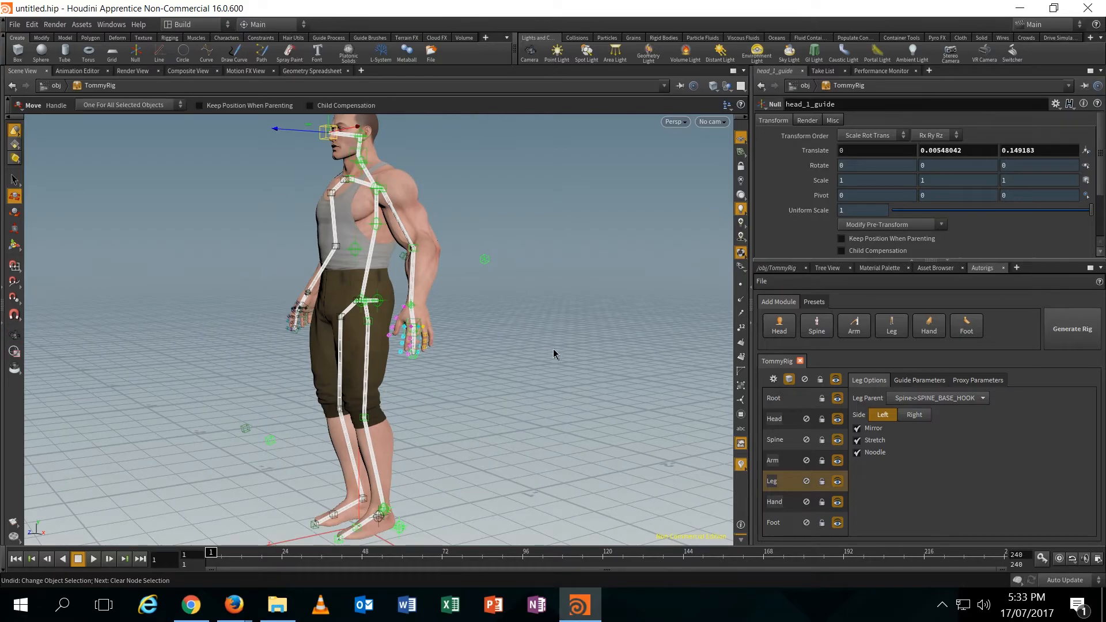
# Review the options of the Arm, Spine, Head, Root and Foot modules, including the head's parent choices.
pyautogui.click(779, 462)
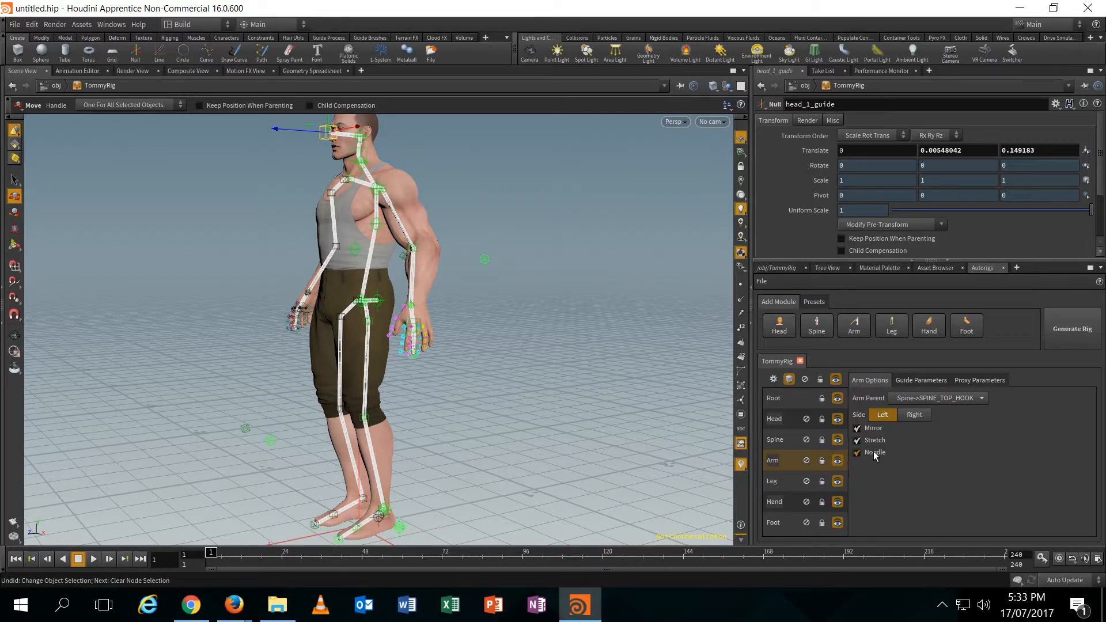
pyautogui.click(777, 441)
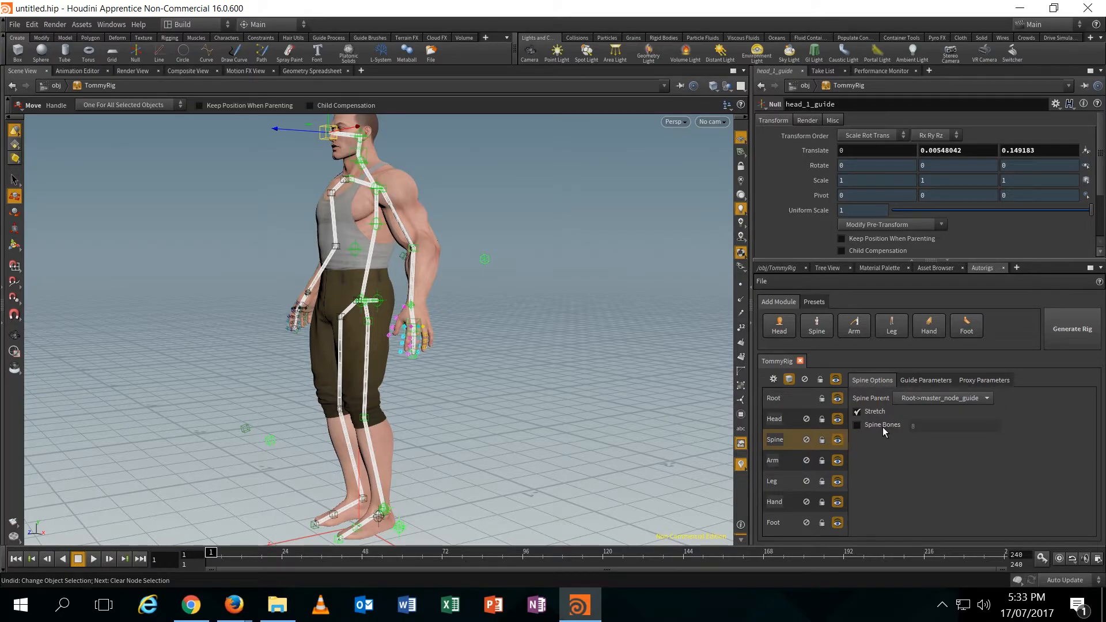
pyautogui.click(769, 419)
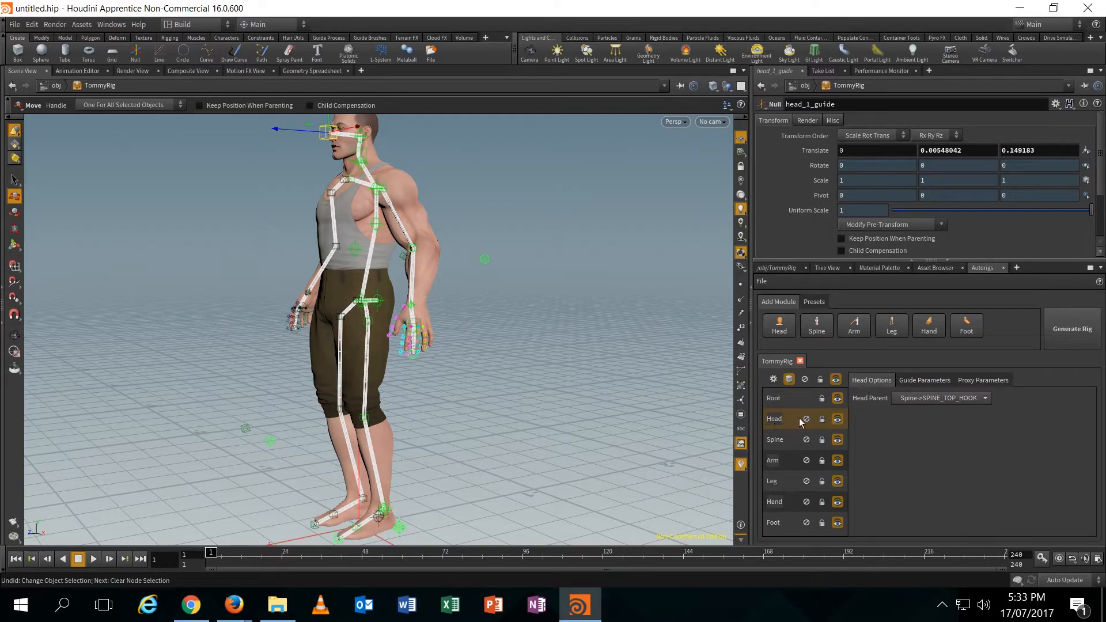
pyautogui.click(971, 399)
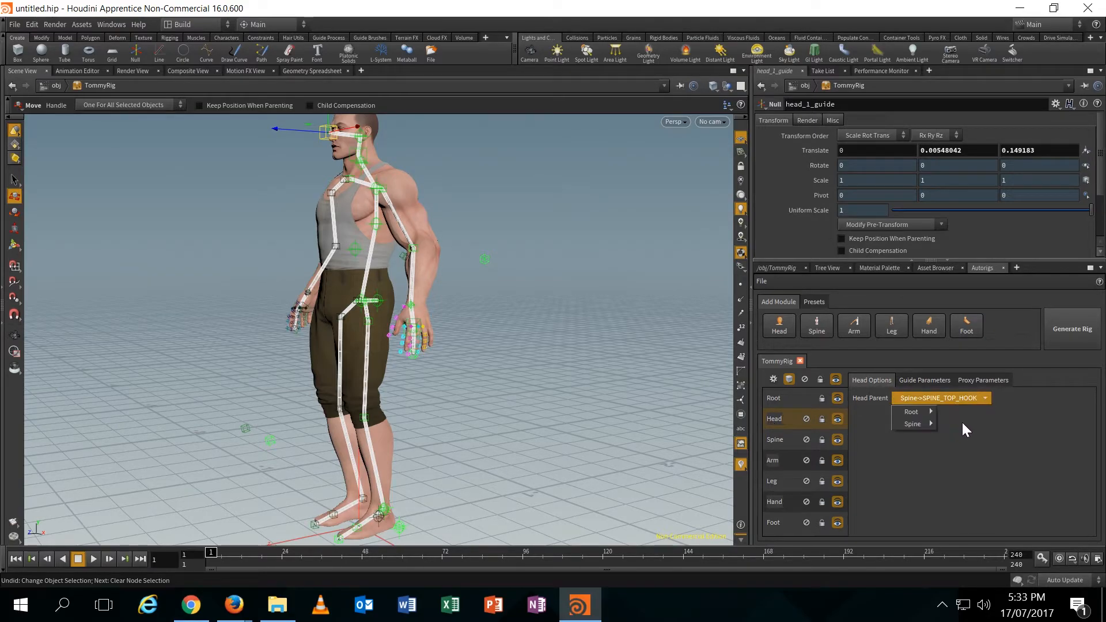
pyautogui.click(784, 397)
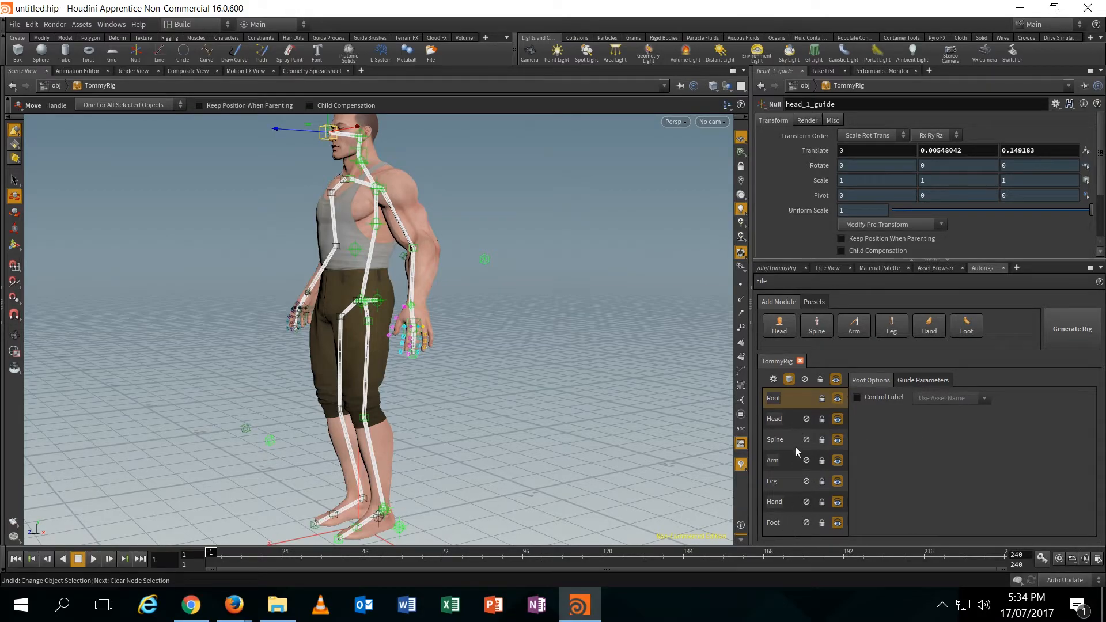
pyautogui.click(779, 521)
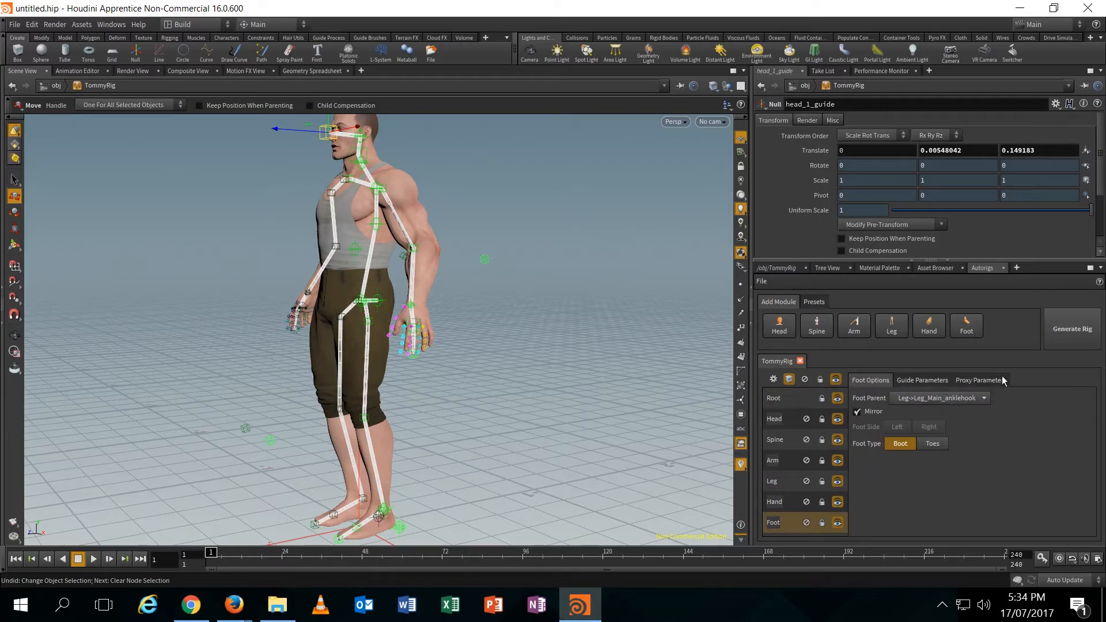
# Try to generate the rig from the fitted guides.
pyautogui.click(1074, 330)
pyautogui.moveTo(1015, 283); pyautogui.dragTo(616, 248)
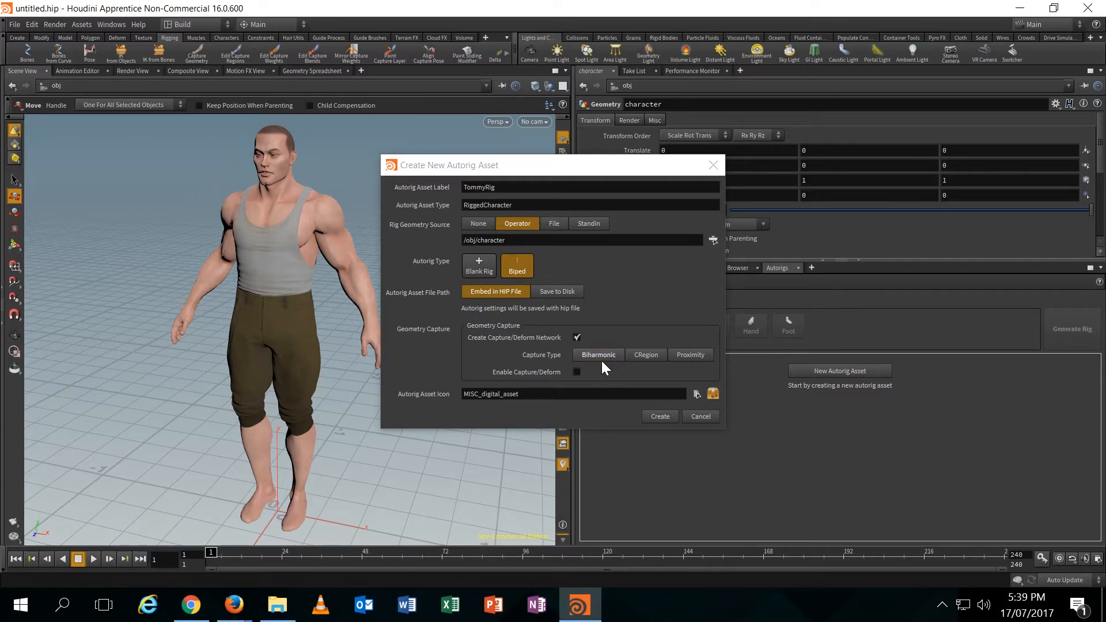
# Create a biped autorig named TommyRig from /obj/character, embedded in the HIP file, with Biharmonic capture and capture/deform enabled.
pyautogui.moveTo(553, 160); pyautogui.dragTo(582, 131)
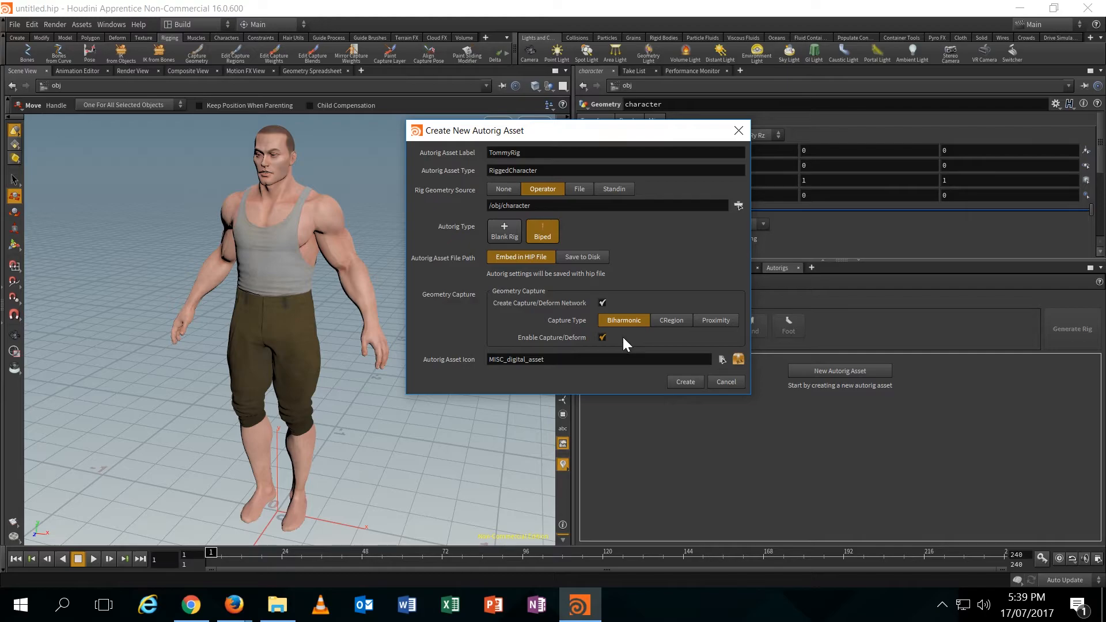
pyautogui.click(685, 378)
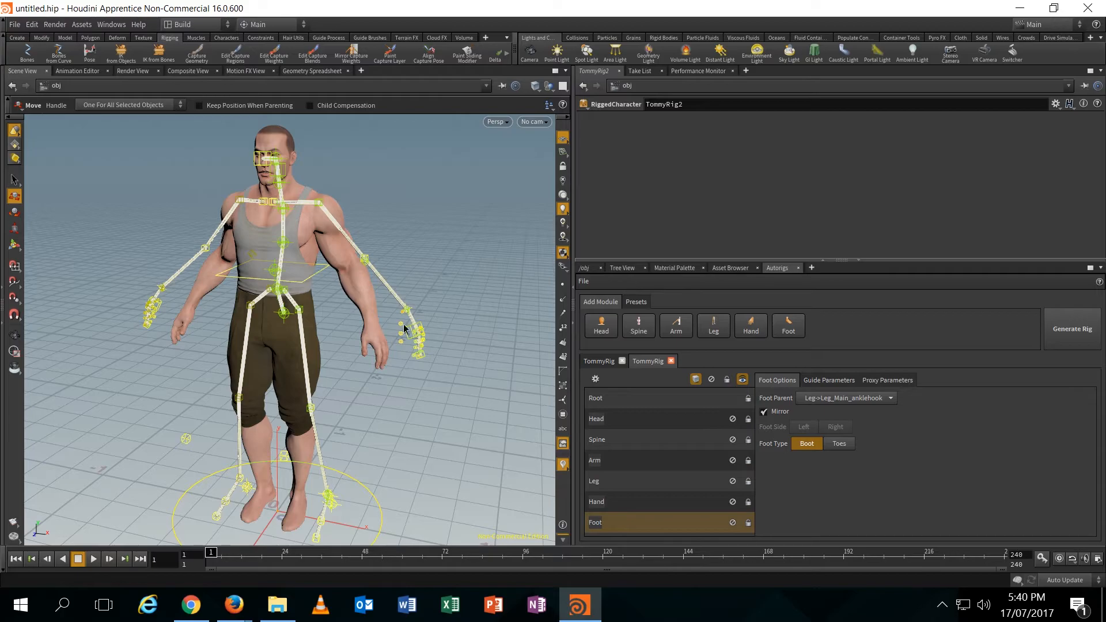
pyautogui.press('super')
pyautogui.click(647, 148)
# Move the left foot and knee guides of TommyRig2 inward onto the character's leg.
pyautogui.keyDown('alt'); pyautogui.moveTo(392, 440); pyautogui.dragTo(318, 430); pyautogui.keyUp('alt')
pyautogui.keyDown('alt'); pyautogui.moveTo(319, 430); pyautogui.dragTo(345, 249, button='middle'); pyautogui.keyUp('alt')
pyautogui.keyDown('alt'); pyautogui.moveTo(346, 249); pyautogui.dragTo(578, 489, button='right'); pyautogui.keyUp('alt')
pyautogui.keyDown('alt'); pyautogui.moveTo(357, 322); pyautogui.dragTo(380, 375); pyautogui.keyUp('alt')
pyautogui.click(426, 399)
pyautogui.click(422, 398)
pyautogui.moveTo(463, 407); pyautogui.dragTo(415, 345)
pyautogui.keyDown('alt'); pyautogui.moveTo(415, 346); pyautogui.dragTo(403, 438, button='middle'); pyautogui.keyUp('alt')
pyautogui.click(362, 308)
pyautogui.moveTo(422, 308); pyautogui.dragTo(397, 308)
# Try adjusting the spine base and left hip guides of TommyRig2 to fit the pelvis.
pyautogui.keyDown('alt'); pyautogui.moveTo(405, 285); pyautogui.dragTo(398, 383, button='middle'); pyautogui.keyUp('alt')
pyautogui.click(282, 244)
pyautogui.moveTo(281, 180); pyautogui.dragTo(281, 191)
pyautogui.hotkey('ctrl', 'z')
pyautogui.keyDown('alt'); pyautogui.moveTo(323, 277); pyautogui.dragTo(381, 299); pyautogui.keyUp('alt')
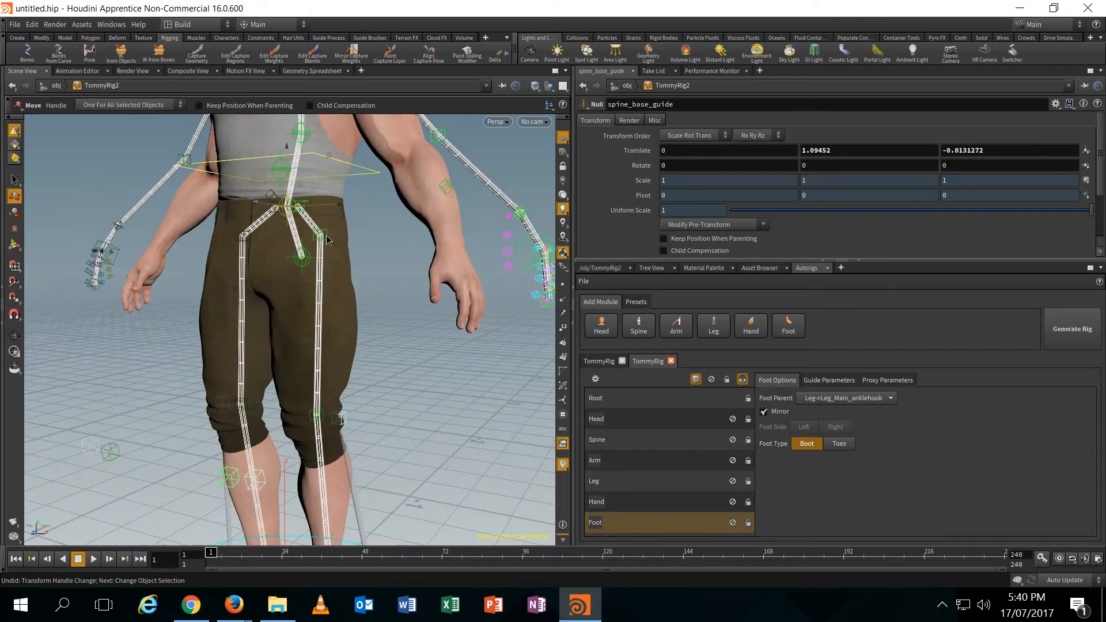
pyautogui.click(323, 247)
pyautogui.keyDown('alt'); pyautogui.moveTo(360, 306); pyautogui.dragTo(323, 270, button='right'); pyautogui.keyUp('alt')
pyautogui.click(327, 199)
pyautogui.keyDown('alt'); pyautogui.moveTo(337, 227); pyautogui.dragTo(398, 208); pyautogui.keyUp('alt')
pyautogui.moveTo(335, 190); pyautogui.dragTo(335, 199)
pyautogui.click(388, 252)
pyautogui.moveTo(387, 251); pyautogui.dragTo(377, 248)
pyautogui.keyDown('alt'); pyautogui.moveTo(398, 265); pyautogui.dragTo(300, 252); pyautogui.keyUp('alt')
pyautogui.keyDown('alt'); pyautogui.moveTo(305, 288); pyautogui.dragTo(420, 311); pyautogui.keyUp('alt')
pyautogui.click(425, 267)
pyautogui.moveTo(464, 231); pyautogui.dragTo(427, 258)
pyautogui.hotkey('ctrl', 'z')
pyautogui.keyDown('alt'); pyautogui.moveTo(494, 317); pyautogui.dragTo(469, 329); pyautogui.keyUp('alt')
# Undo all the guide moves made on TommyRig2.
pyautogui.hotkey('ctrl', 'z')
pyautogui.hotkey('ctrl', 'z')
pyautogui.hotkey('ctrl', 'z')
pyautogui.hotkey('ctrl', 'z')
pyautogui.hotkey('ctrl', 'z')
pyautogui.hotkey('ctrl', 'z')
pyautogui.hotkey('ctrl', 'z')
pyautogui.hotkey('ctrl', 'z')
pyautogui.hotkey('ctrl', 'z')
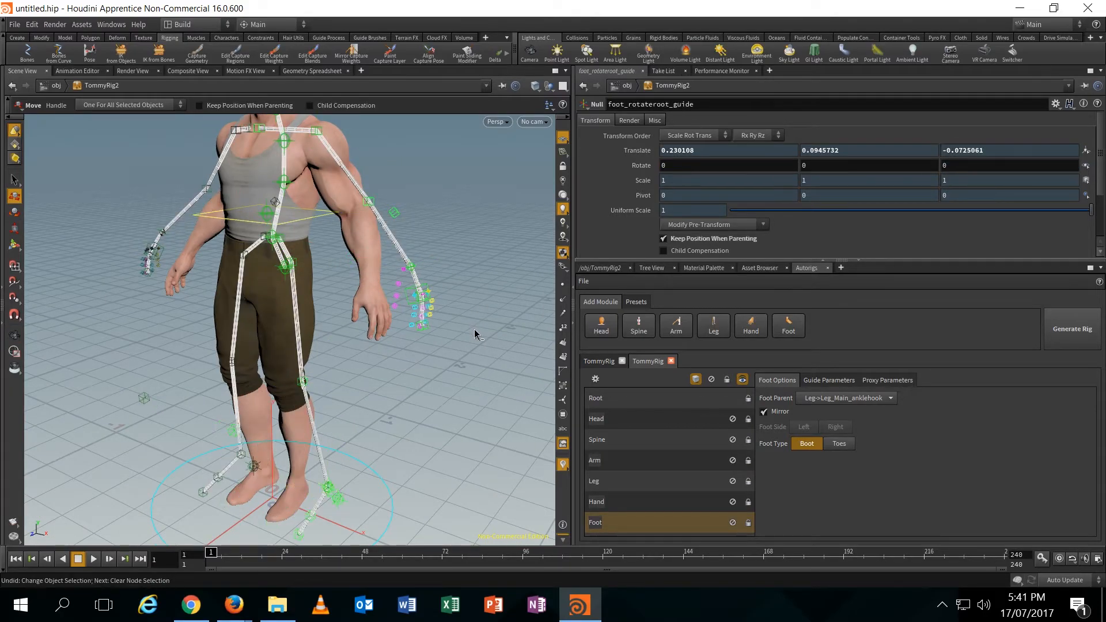
pyautogui.hotkey('ctrl', 'z')
pyautogui.hotkey('ctrl', 'z')
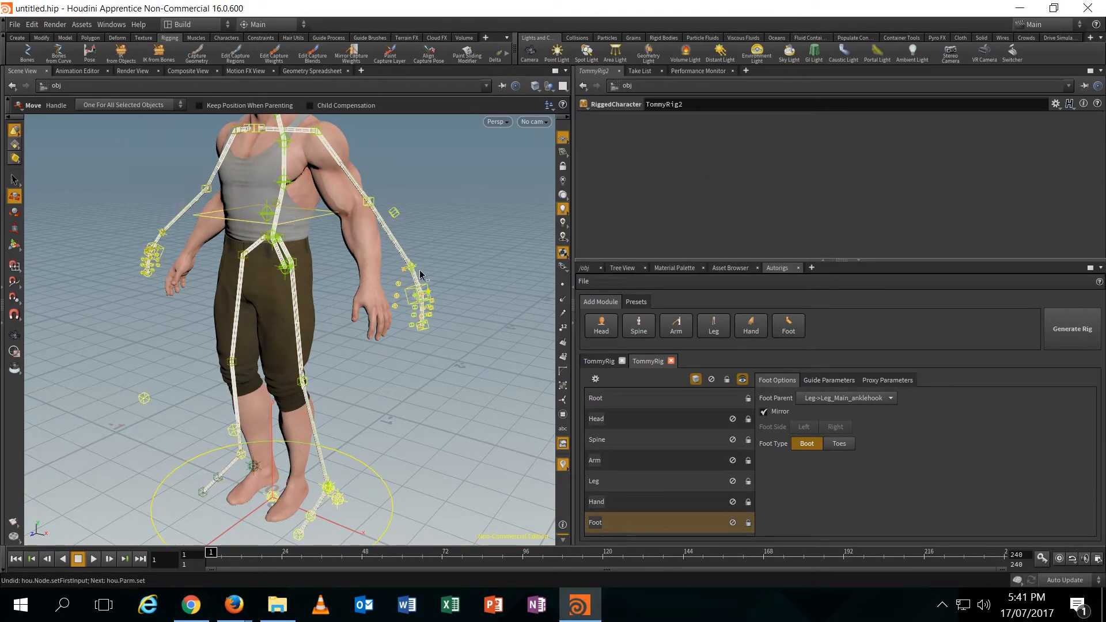
# Delete the duplicate rig asset from the scene network and return to the guides of the remaining TommyRig.
pyautogui.click(377, 213)
pyautogui.click(585, 268)
pyautogui.click(628, 282)
pyautogui.press('Delete')
pyautogui.click(691, 412)
pyautogui.click(777, 269)
# Move TommyRig's left arm guides inward so they follow the character's arm.
pyautogui.keyDown('alt'); pyautogui.moveTo(394, 326); pyautogui.dragTo(357, 208); pyautogui.keyUp('alt')
pyautogui.click(372, 206)
pyautogui.moveTo(420, 163); pyautogui.dragTo(407, 164)
pyautogui.keyDown('alt'); pyautogui.moveTo(368, 242); pyautogui.dragTo(323, 242); pyautogui.keyUp('alt')
pyautogui.click(418, 249)
pyautogui.click(335, 207)
pyautogui.click(353, 273)
# Fit the left leg guides to the leg, placing the ankle hook guide at about X 0.099 and Z -0.059.
pyautogui.keyDown('alt'); pyautogui.moveTo(329, 288); pyautogui.dragTo(387, 294); pyautogui.keyUp('alt')
pyautogui.keyDown('alt'); pyautogui.moveTo(387, 293); pyautogui.dragTo(380, 231, button='middle'); pyautogui.keyUp('alt')
pyautogui.click(304, 301)
pyautogui.moveTo(366, 301); pyautogui.dragTo(352, 259)
pyautogui.click(327, 446)
pyautogui.click(326, 442)
pyautogui.moveTo(368, 442); pyautogui.dragTo(329, 443)
pyautogui.keyDown('alt'); pyautogui.moveTo(330, 443); pyautogui.dragTo(254, 460); pyautogui.keyUp('alt')
pyautogui.scroll(-3, 253, 403)
pyautogui.keyDown('alt'); pyautogui.moveTo(253, 403); pyautogui.dragTo(311, 398); pyautogui.keyUp('alt')
pyautogui.keyDown('alt'); pyautogui.moveTo(311, 397); pyautogui.dragTo(357, 299, button='middle'); pyautogui.keyUp('alt')
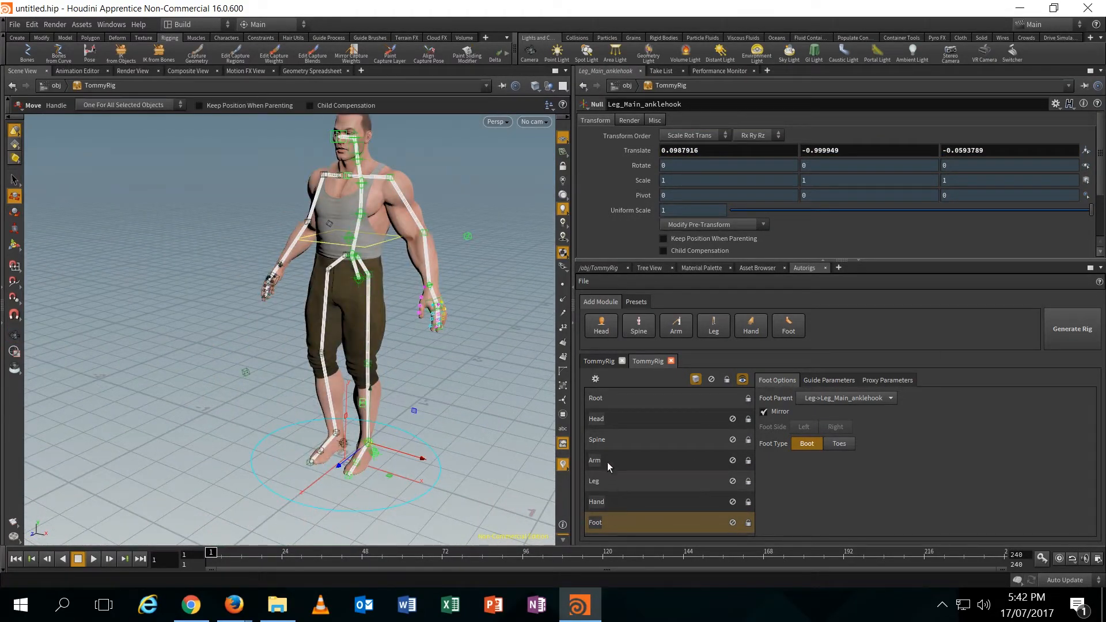
# Check the Leg and Arm module options and try to generate the rig.
pyautogui.click(615, 481)
pyautogui.click(691, 460)
pyautogui.click(1071, 329)
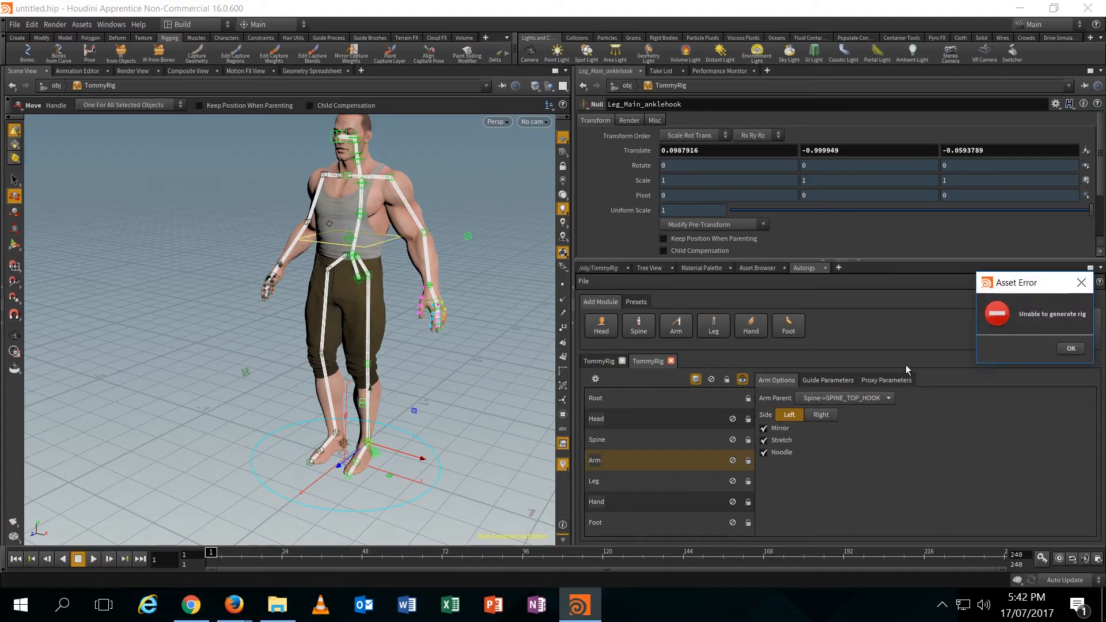
pyautogui.click(1076, 349)
# Delete the rig asset from the scene network and select the character geometry.
pyautogui.click(1064, 569)
pyautogui.click(597, 268)
pyautogui.press('Delete')
pyautogui.click(624, 375)
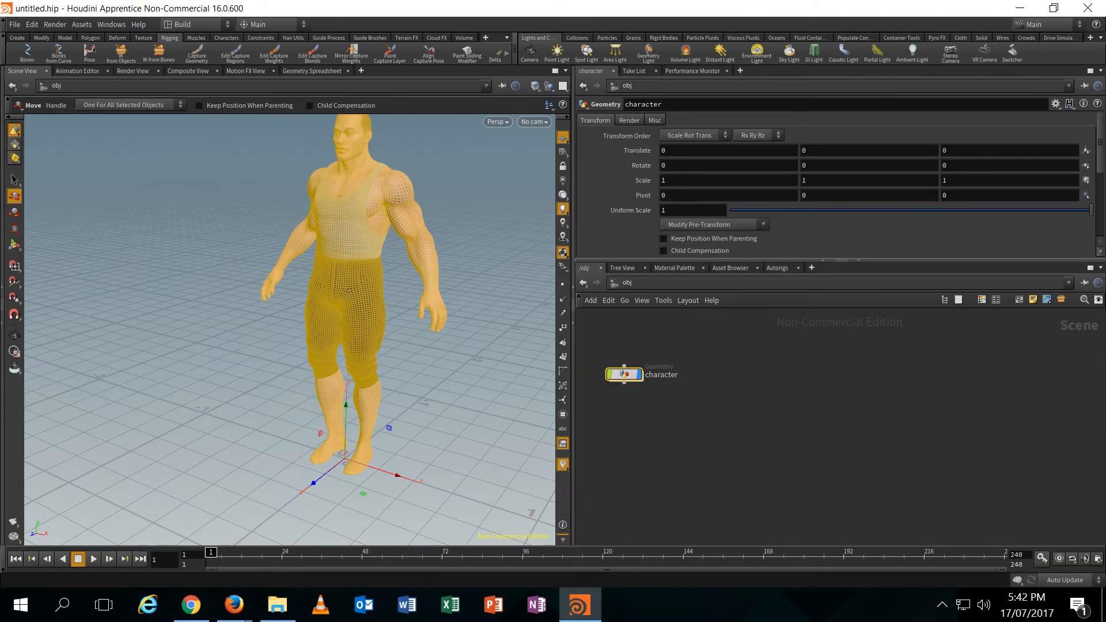
pyautogui.hotkey('alt', 'z')
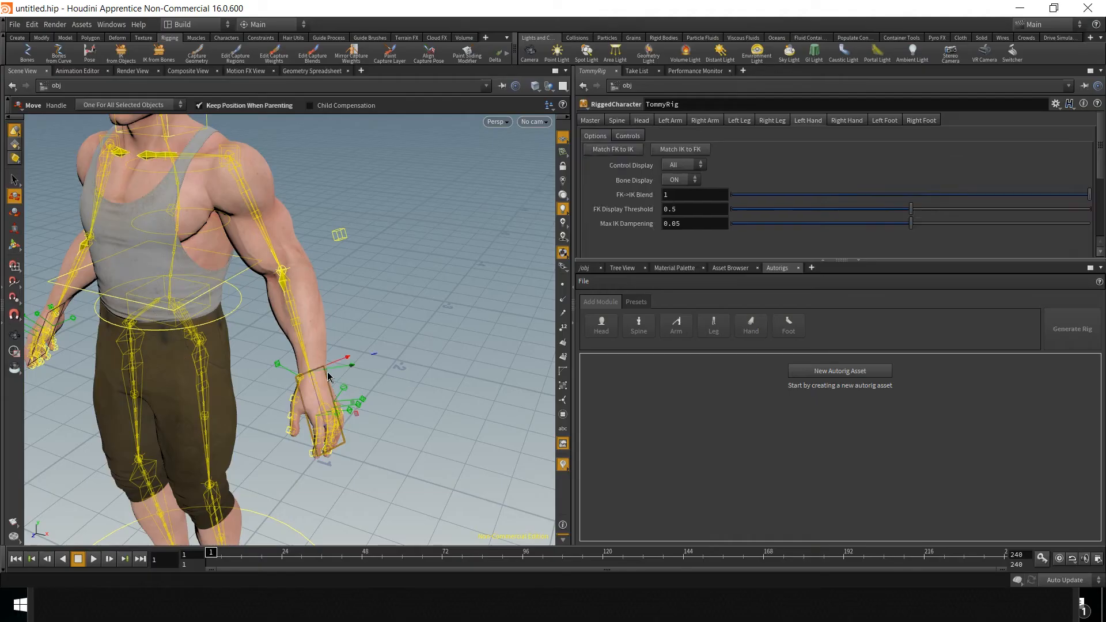
# Move the generated rig's left hand root control to about X 0.144, Y 0.120, Z -0.184.
pyautogui.click(328, 375)
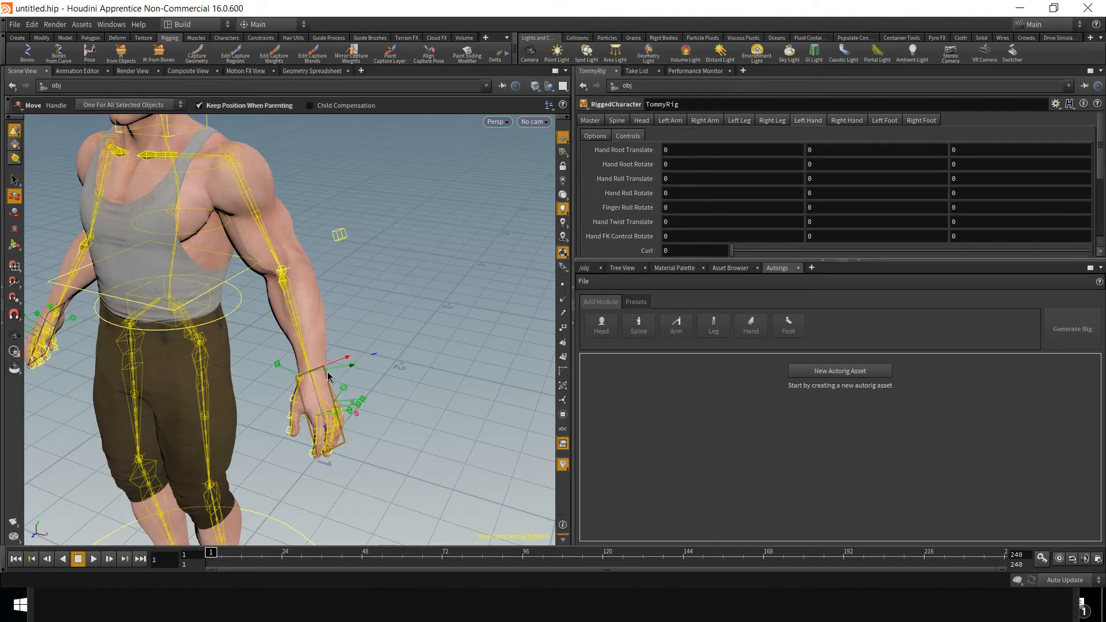
pyautogui.moveTo(327, 376); pyautogui.dragTo(364, 281)
# Hide the original character geometry in the scene network so only the rigged copy displays.
pyautogui.click(584, 268)
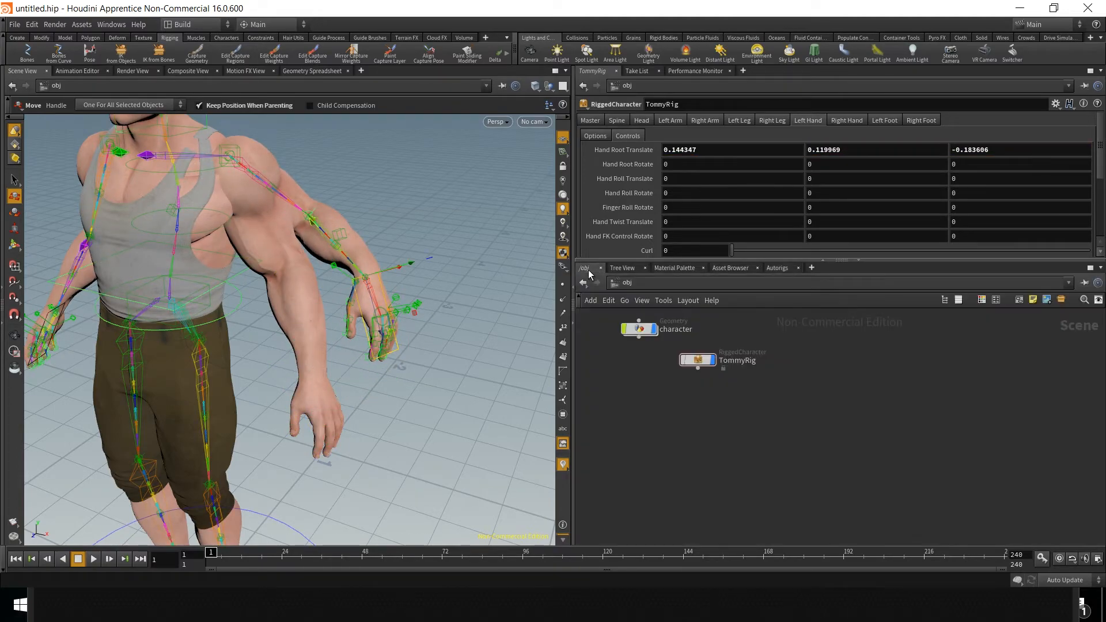
pyautogui.keyDown('alt'); pyautogui.moveTo(376, 305); pyautogui.dragTo(370, 264); pyautogui.keyUp('alt')
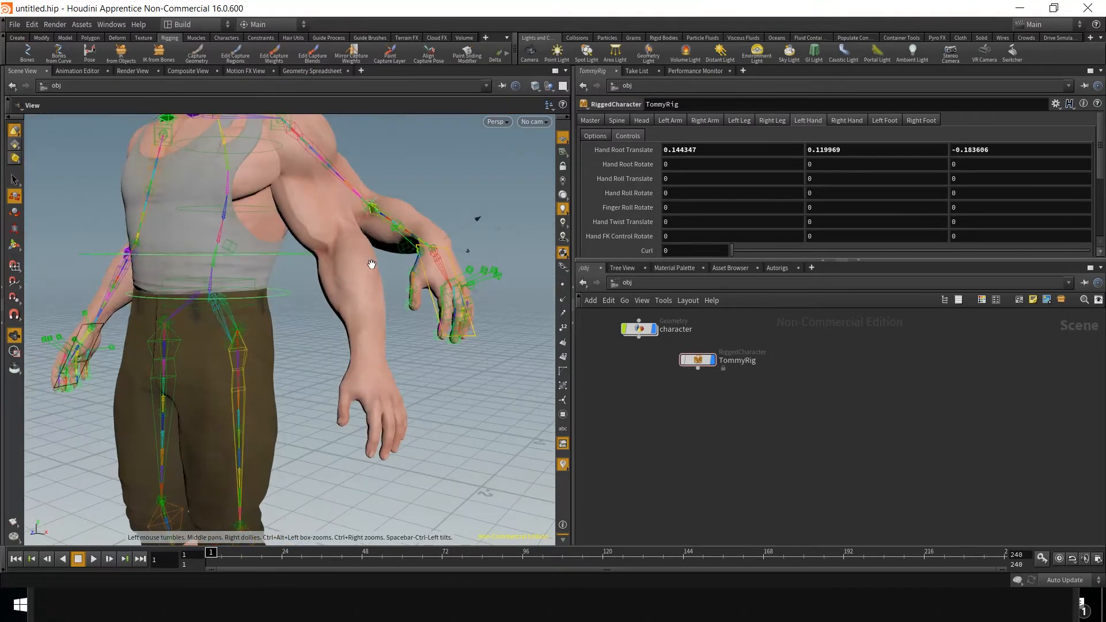
pyautogui.click(655, 331)
pyautogui.keyDown('alt'); pyautogui.moveTo(360, 337); pyautogui.dragTo(390, 365); pyautogui.keyUp('alt')
pyautogui.keyDown('alt'); pyautogui.moveTo(394, 349); pyautogui.dragTo(367, 370, button='middle'); pyautogui.keyUp('alt')
# Test the arm deformation by moving the left hand root control to about X 0.024, Y 0.219, Z -0.171.
pyautogui.keyDown('alt'); pyautogui.moveTo(366, 370); pyautogui.dragTo(343, 353); pyautogui.keyUp('alt')
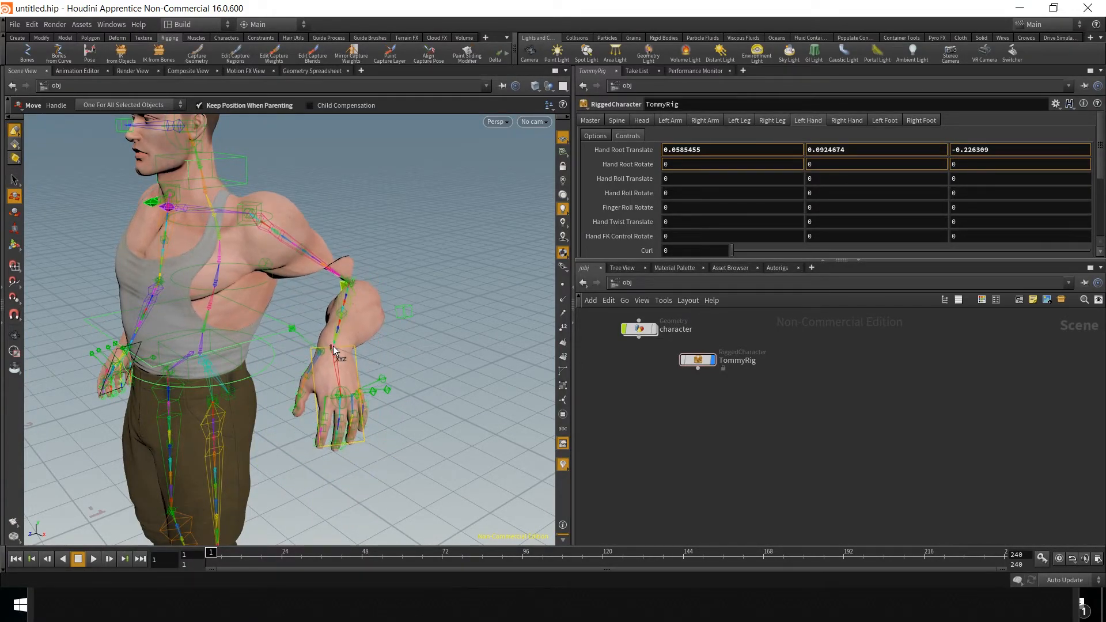
pyautogui.click(404, 311)
pyautogui.keyDown('alt'); pyautogui.moveTo(405, 328); pyautogui.dragTo(403, 254); pyautogui.keyUp('alt')
pyautogui.keyDown('alt'); pyautogui.moveTo(389, 330); pyautogui.dragTo(439, 300); pyautogui.keyUp('alt')
pyautogui.click(395, 353)
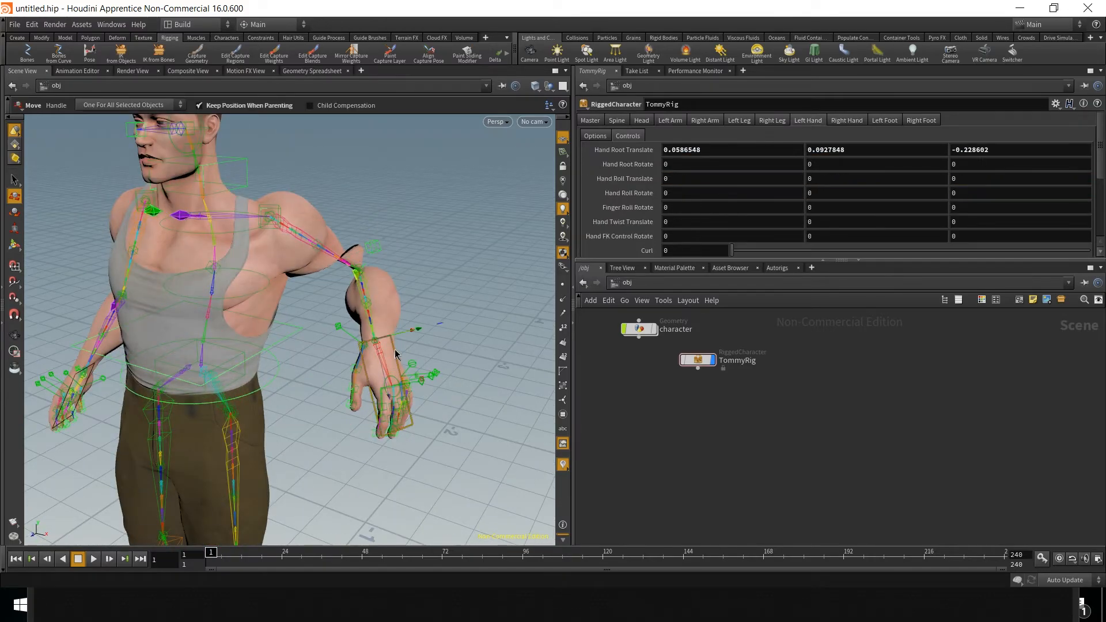
pyautogui.moveTo(377, 343); pyautogui.dragTo(479, 258)
# Raise the left foot root control outward and forward to about X 0.276, Y 0.182, Z 0.119.
pyautogui.keyDown('alt'); pyautogui.moveTo(328, 374); pyautogui.dragTo(346, 256, button='middle'); pyautogui.keyUp('alt')
pyautogui.keyDown('alt'); pyautogui.moveTo(287, 424); pyautogui.dragTo(301, 274, button='middle'); pyautogui.keyUp('alt')
pyautogui.keyDown('alt'); pyautogui.moveTo(301, 274); pyautogui.dragTo(332, 295); pyautogui.keyUp('alt')
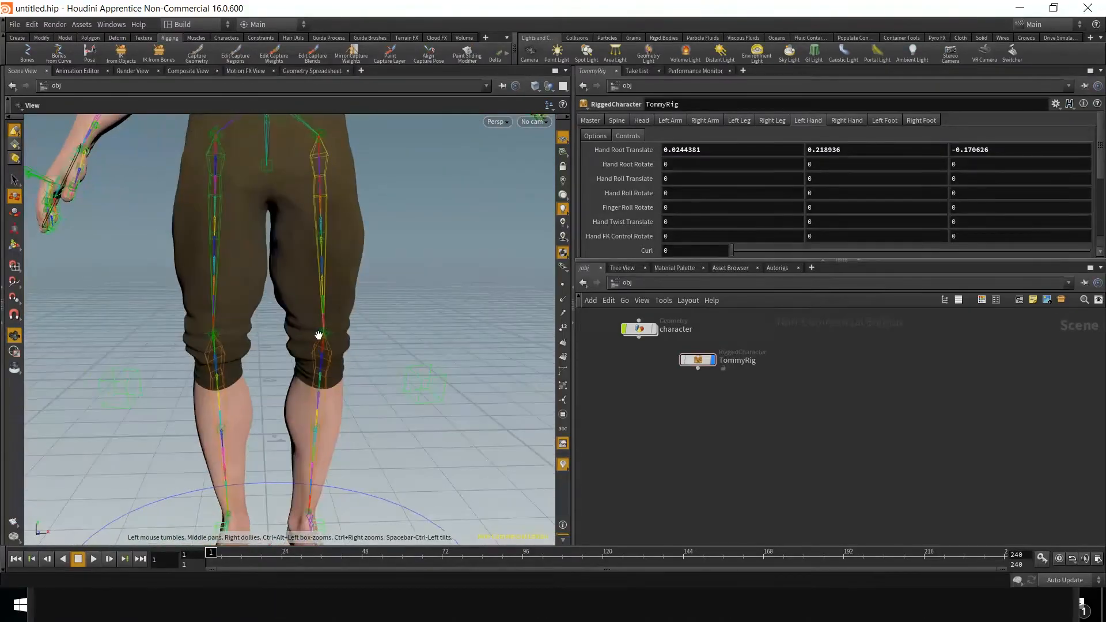
pyautogui.keyDown('alt'); pyautogui.moveTo(318, 334); pyautogui.dragTo(276, 202, button='middle'); pyautogui.keyUp('alt')
pyautogui.keyDown('alt'); pyautogui.moveTo(273, 232); pyautogui.dragTo(325, 482); pyautogui.keyUp('alt')
pyautogui.click(323, 482)
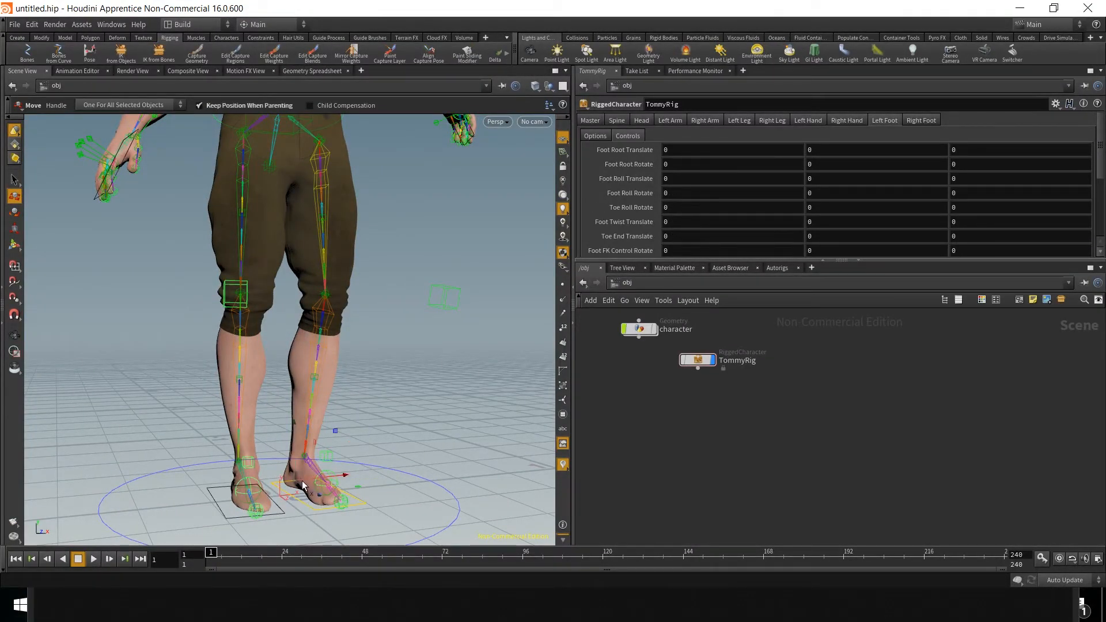
pyautogui.moveTo(295, 481); pyautogui.dragTo(390, 426)
# Examine the trouser deformation around the crotch, hips and left knee from several angles.
pyautogui.keyDown('alt'); pyautogui.moveTo(293, 235); pyautogui.dragTo(444, 322, button='right'); pyautogui.keyUp('alt')
pyautogui.keyDown('alt'); pyautogui.moveTo(324, 228); pyautogui.dragTo(319, 382, button='middle'); pyautogui.keyUp('alt')
pyautogui.keyDown('alt'); pyautogui.moveTo(312, 354); pyautogui.dragTo(363, 356, button='right'); pyautogui.keyUp('alt')
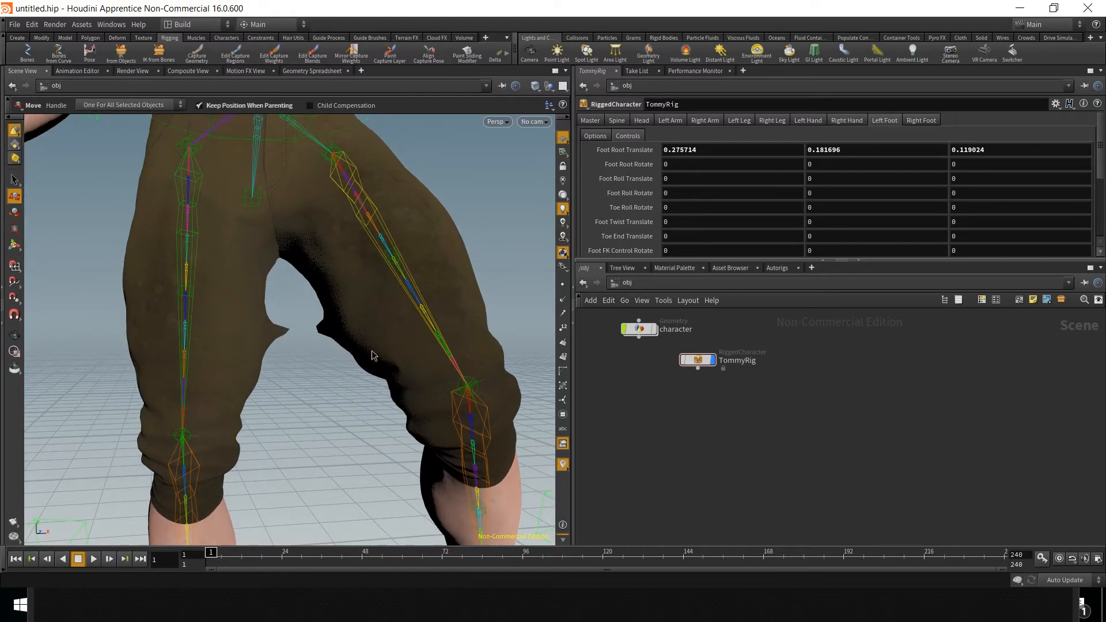
pyautogui.keyDown('alt'); pyautogui.moveTo(377, 355); pyautogui.dragTo(390, 315, button='middle'); pyautogui.keyUp('alt')
pyautogui.keyDown('alt'); pyautogui.moveTo(390, 315); pyautogui.dragTo(341, 365, button='right'); pyautogui.keyUp('alt')
pyautogui.keyDown('alt'); pyautogui.moveTo(341, 365); pyautogui.dragTo(330, 403); pyautogui.keyUp('alt')
pyautogui.keyDown('alt'); pyautogui.moveTo(334, 413); pyautogui.dragTo(353, 302, button='middle'); pyautogui.keyUp('alt')
pyautogui.keyDown('alt'); pyautogui.moveTo(352, 303); pyautogui.dragTo(343, 355, button='right'); pyautogui.keyUp('alt')
pyautogui.keyDown('alt'); pyautogui.moveTo(343, 355); pyautogui.dragTo(296, 366); pyautogui.keyUp('alt')
pyautogui.keyDown('alt'); pyautogui.moveTo(296, 365); pyautogui.dragTo(387, 407, button='right'); pyautogui.keyUp('alt')
pyautogui.keyDown('alt'); pyautogui.moveTo(337, 399); pyautogui.dragTo(301, 432, button='middle'); pyautogui.keyUp('alt')
pyautogui.keyDown('alt'); pyautogui.moveTo(301, 432); pyautogui.dragTo(214, 412); pyautogui.keyUp('alt')
pyautogui.keyDown('alt'); pyautogui.moveTo(288, 473); pyautogui.dragTo(254, 420); pyautogui.keyUp('alt')
# Shift the left leg twist control to about Z 0.376 and the left foot root control to about X 0.245, Y 0.249, Z 0.014.
pyautogui.click(128, 330)
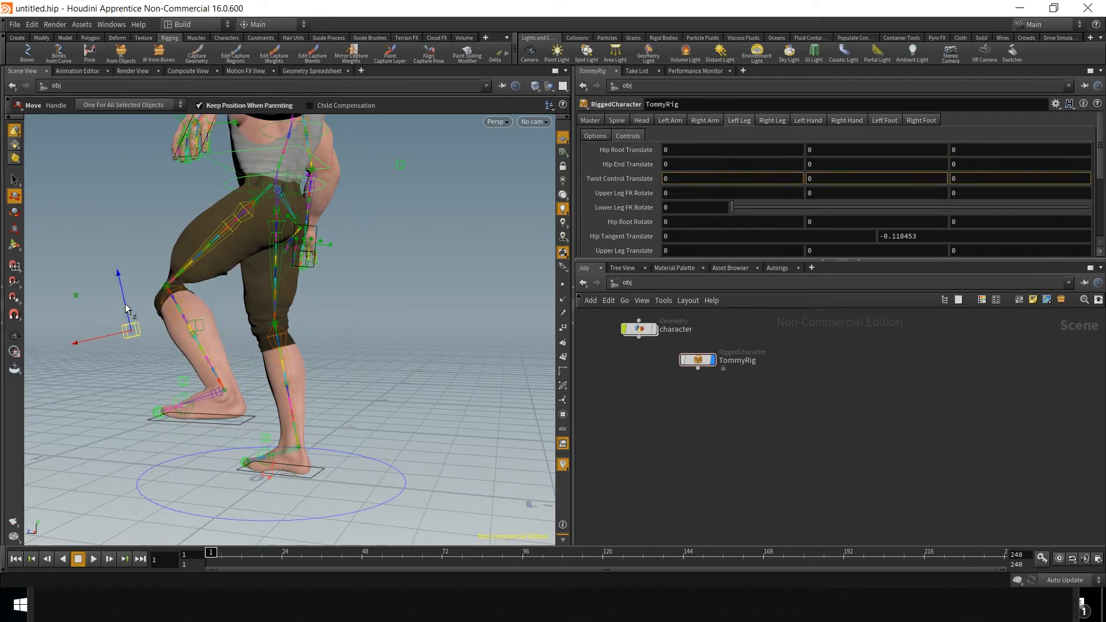
pyautogui.moveTo(108, 221); pyautogui.dragTo(173, 335)
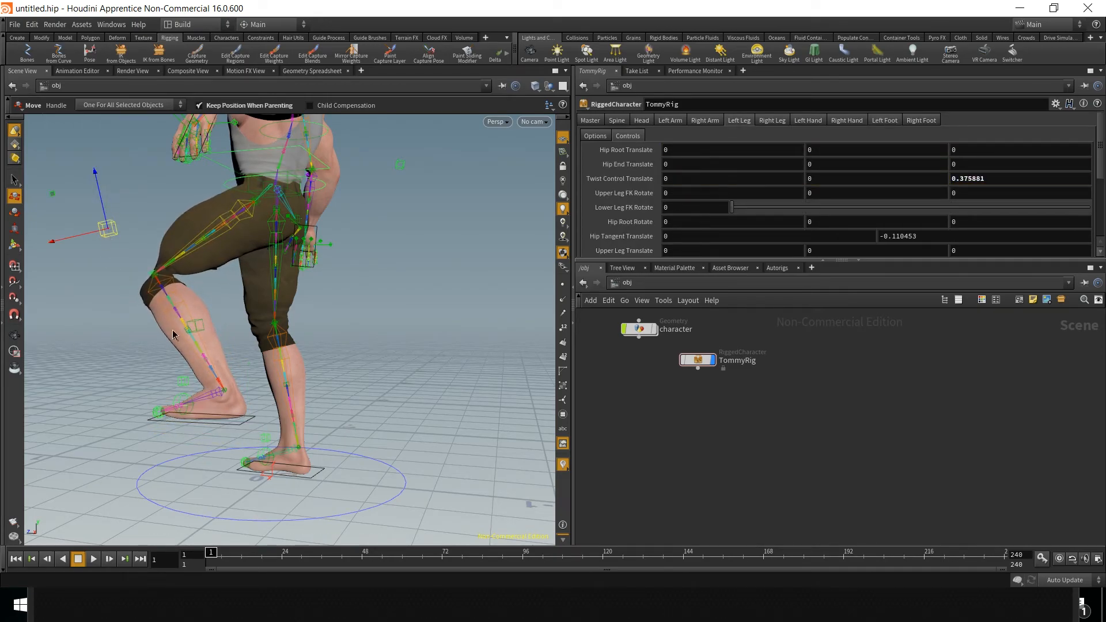
pyautogui.click(232, 411)
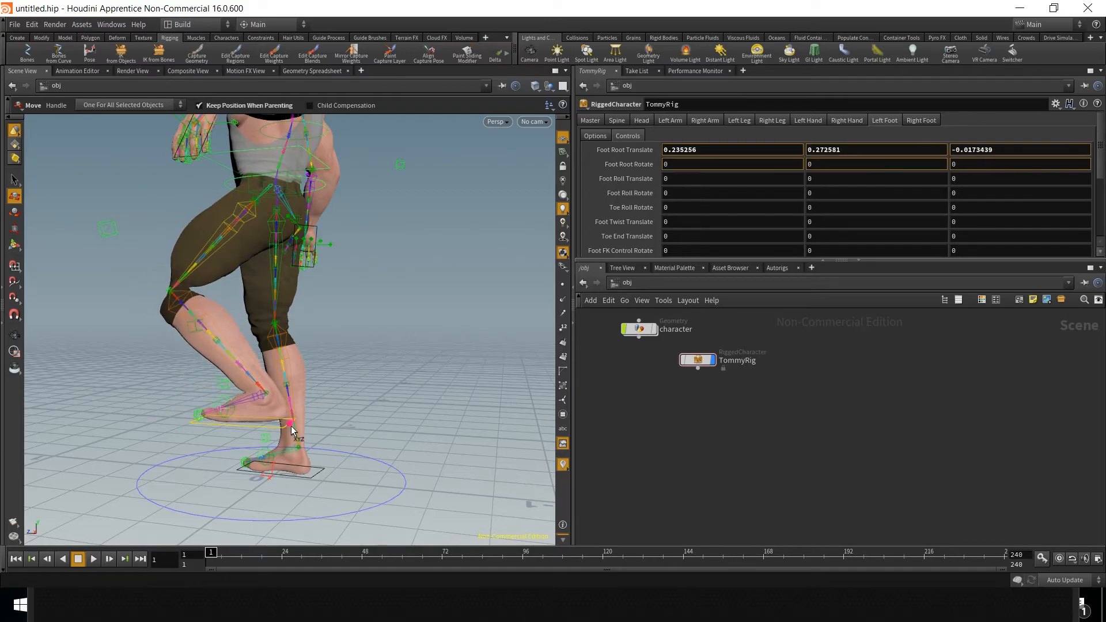
pyautogui.moveTo(281, 436); pyautogui.dragTo(398, 309)
pyautogui.moveTo(398, 309); pyautogui.dragTo(340, 361, button='middle')
pyautogui.moveTo(340, 360); pyautogui.dragTo(333, 355, button='right')
pyautogui.moveTo(334, 355); pyautogui.dragTo(260, 349, button='middle')
pyautogui.press('t')
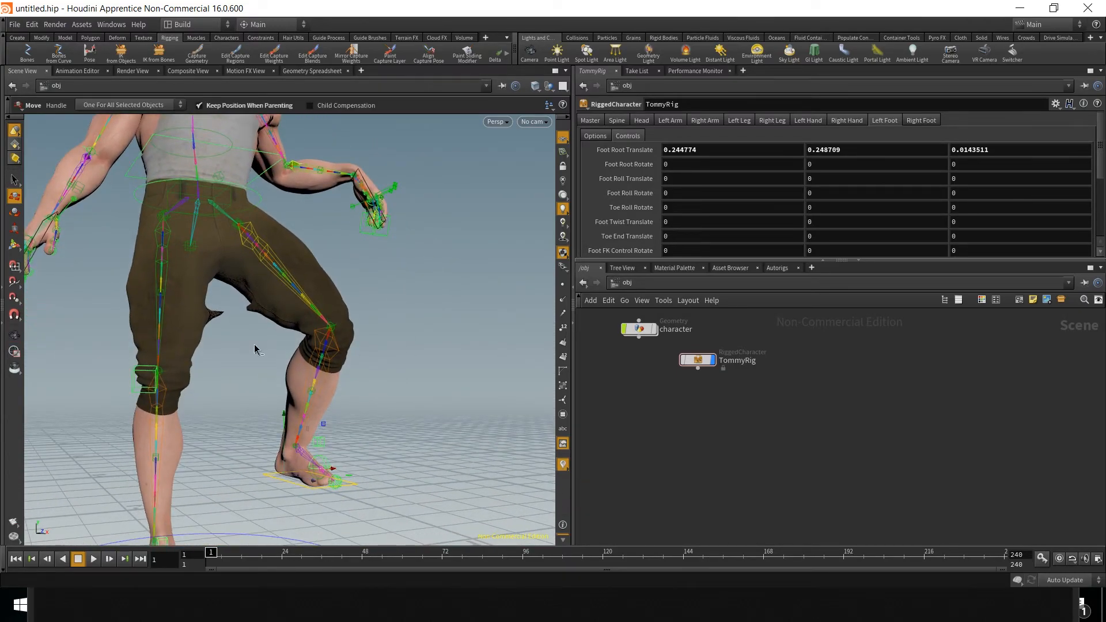
# Undo the left foot and leg twist control moves and inspect the trousers in the rest pose.
pyautogui.hotkey('ctrl', 'z')
pyautogui.hotkey('ctrl', 'z')
pyautogui.hotkey('ctrl', 'z')
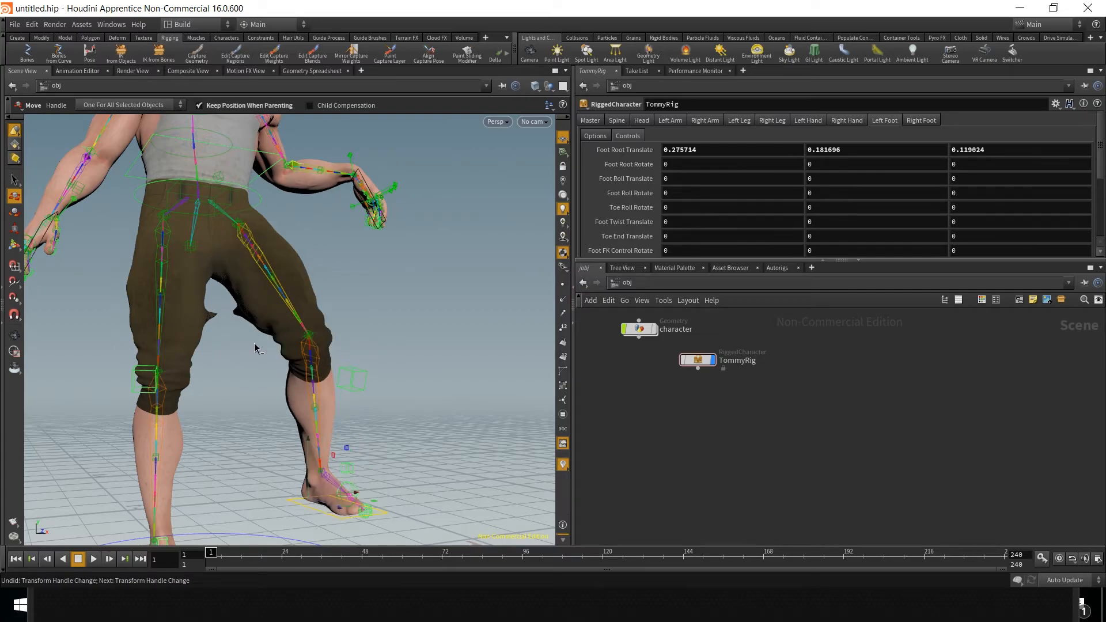
pyautogui.hotkey('ctrl', 'z')
pyautogui.keyDown('alt'); pyautogui.moveTo(255, 348); pyautogui.dragTo(133, 336); pyautogui.keyUp('alt')
pyautogui.keyDown('alt'); pyautogui.moveTo(133, 335); pyautogui.dragTo(167, 417, button='middle'); pyautogui.keyUp('alt')
pyautogui.keyDown('alt'); pyautogui.moveTo(167, 418); pyautogui.dragTo(229, 398, button='right'); pyautogui.keyUp('alt')
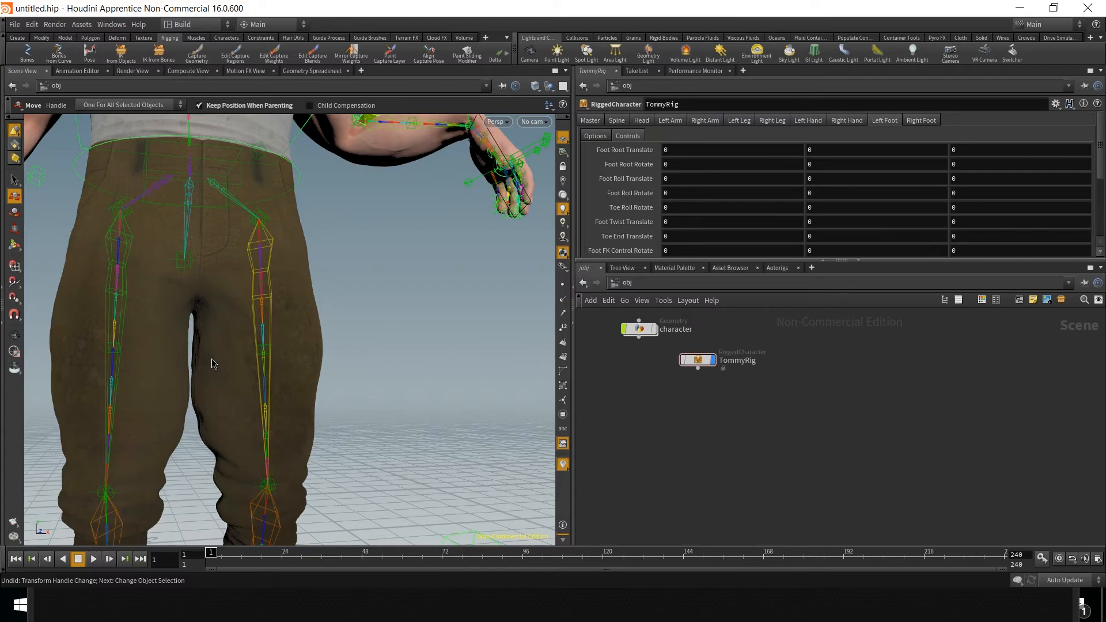
pyautogui.keyDown('alt'); pyautogui.moveTo(248, 398); pyautogui.dragTo(322, 294, button='middle'); pyautogui.keyUp('alt')
pyautogui.keyDown('alt'); pyautogui.moveTo(323, 295); pyautogui.dragTo(309, 387, button='right'); pyautogui.keyUp('alt')
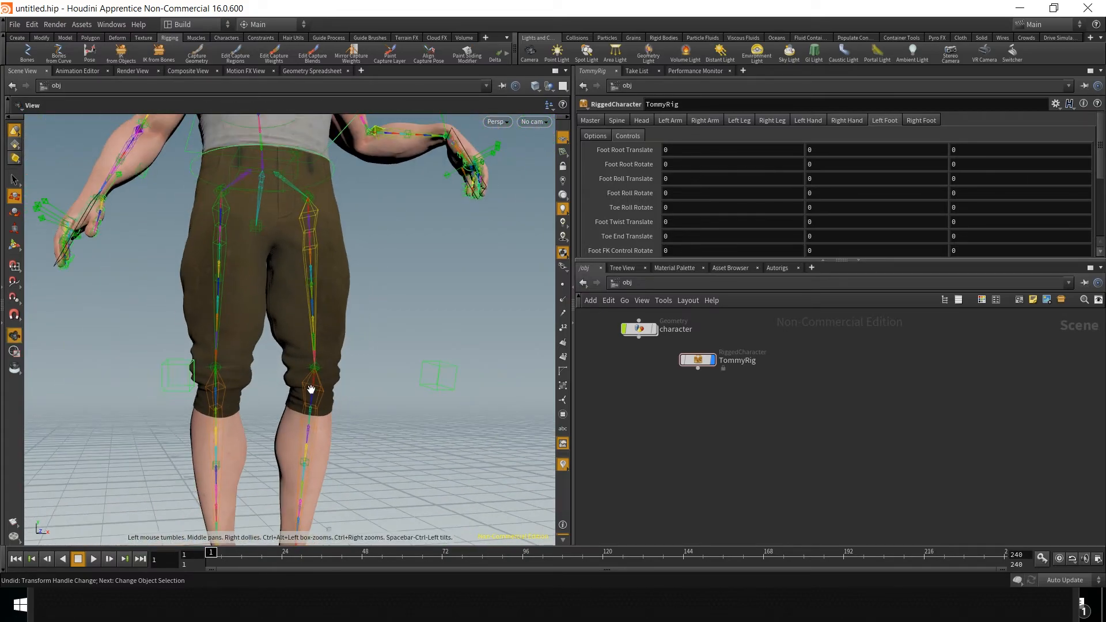
# Pose the left leg by moving the foot root control to about X 0.251, Y 0.194, Z 0.026, and inspect the crotch area.
pyautogui.keyDown('alt'); pyautogui.moveTo(309, 386); pyautogui.dragTo(334, 316, button='middle'); pyautogui.keyUp('alt')
pyautogui.keyDown('alt'); pyautogui.moveTo(333, 316); pyautogui.dragTo(385, 402); pyautogui.keyUp('alt')
pyautogui.keyDown('alt'); pyautogui.moveTo(385, 402); pyautogui.dragTo(340, 363, button='middle'); pyautogui.keyUp('alt')
pyautogui.keyDown('alt'); pyautogui.moveTo(340, 363); pyautogui.dragTo(405, 341); pyautogui.keyUp('alt')
pyautogui.keyDown('alt'); pyautogui.moveTo(405, 341); pyautogui.dragTo(366, 496, button='middle'); pyautogui.keyUp('alt')
pyautogui.keyDown('alt'); pyautogui.moveTo(366, 495); pyautogui.dragTo(341, 363); pyautogui.keyUp('alt')
pyautogui.keyDown('alt'); pyautogui.moveTo(341, 363); pyautogui.dragTo(323, 468, button='middle'); pyautogui.keyUp('alt')
pyautogui.moveTo(323, 467)
pyautogui.keyDown('alt'); pyautogui.mouseDown()
pyautogui.moveTo(353, 397)
pyautogui.moveTo(323, 484)
pyautogui.mouseUp(); pyautogui.keyUp('alt')
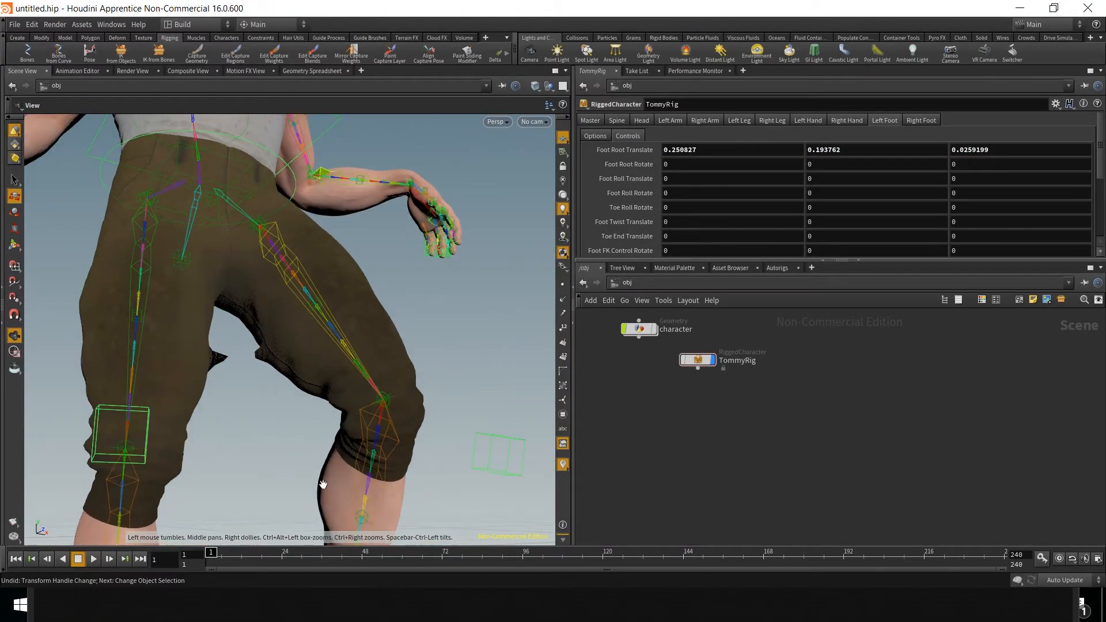
# Move the left leg's upper leg control to about X 0.052, Y -0.094, Z -0.006 and inspect the bent thigh.
pyautogui.click(317, 312)
pyautogui.keyDown('alt'); pyautogui.moveTo(317, 311); pyautogui.dragTo(397, 278); pyautogui.keyUp('alt')
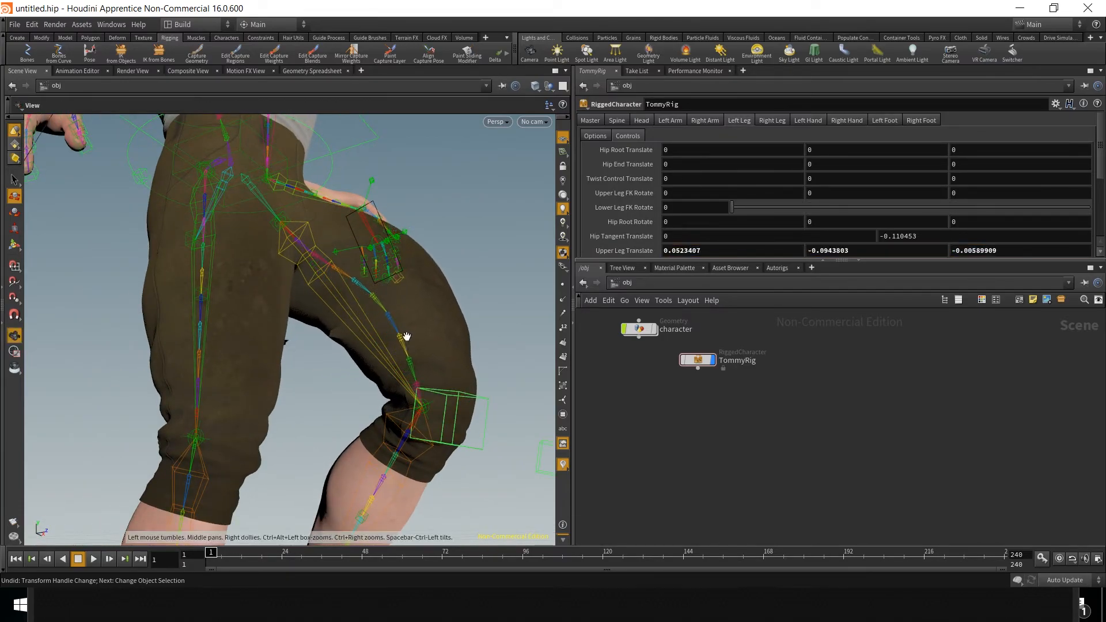
pyautogui.keyDown('alt'); pyautogui.moveTo(400, 336); pyautogui.dragTo(415, 302, button='middle'); pyautogui.keyUp('alt')
pyautogui.keyDown('alt'); pyautogui.moveTo(415, 301); pyautogui.dragTo(371, 445); pyautogui.keyUp('alt')
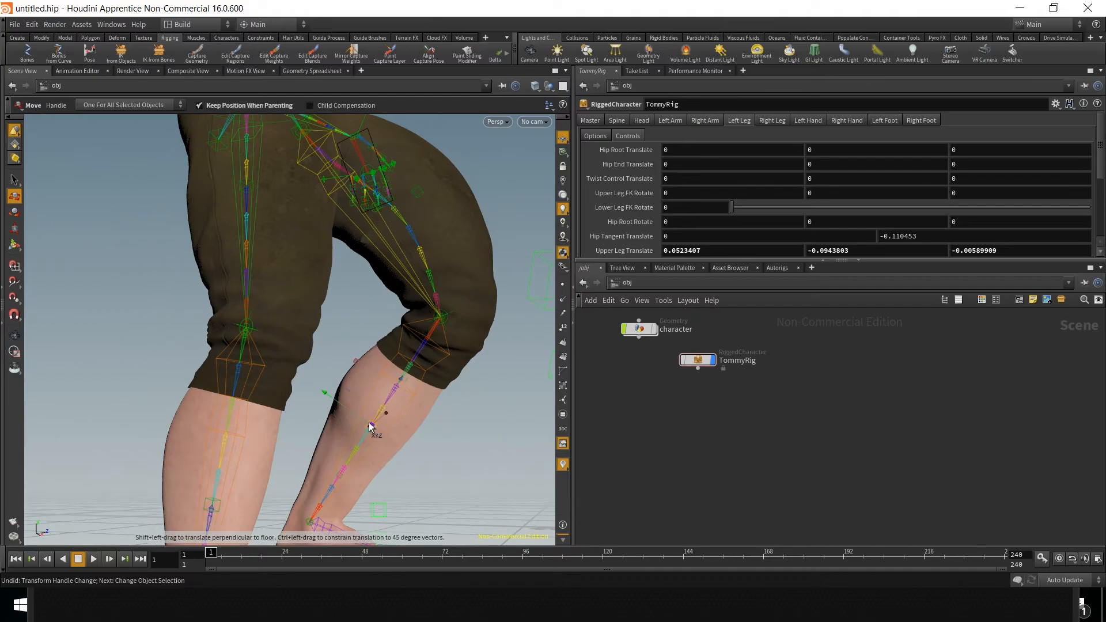
# Undo the left upper leg control move and view the trousers from the front.
pyautogui.moveTo(343, 405); pyautogui.dragTo(396, 431)
pyautogui.hotkey('ctrl', 'z')
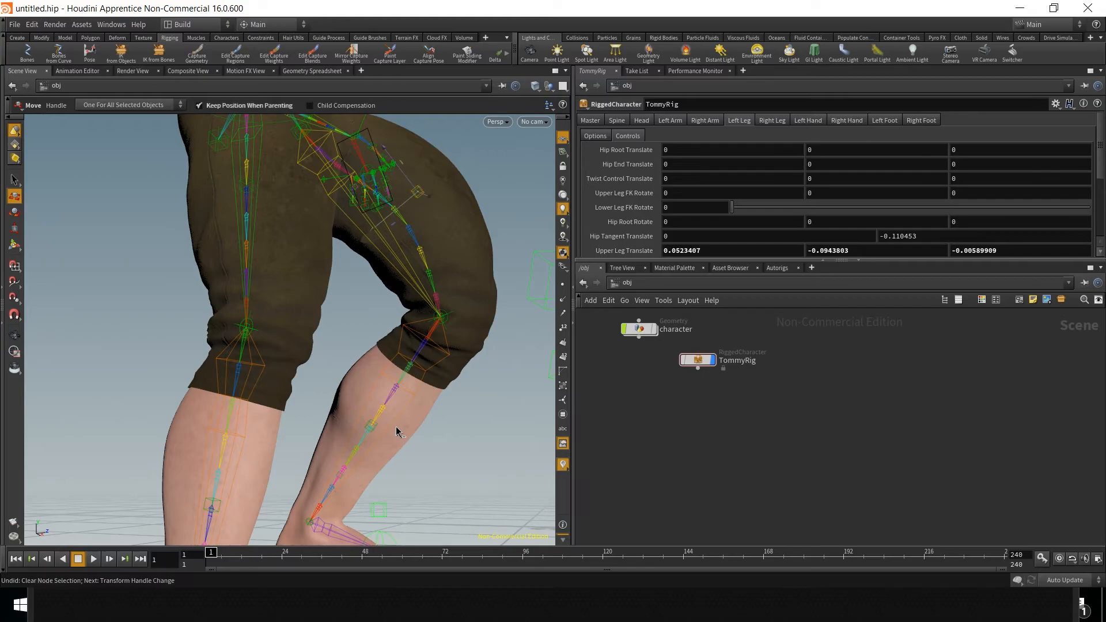
pyautogui.hotkey('ctrl', 'z')
pyautogui.press('Escape')
pyautogui.moveTo(439, 353); pyautogui.dragTo(330, 395)
pyautogui.press('t')
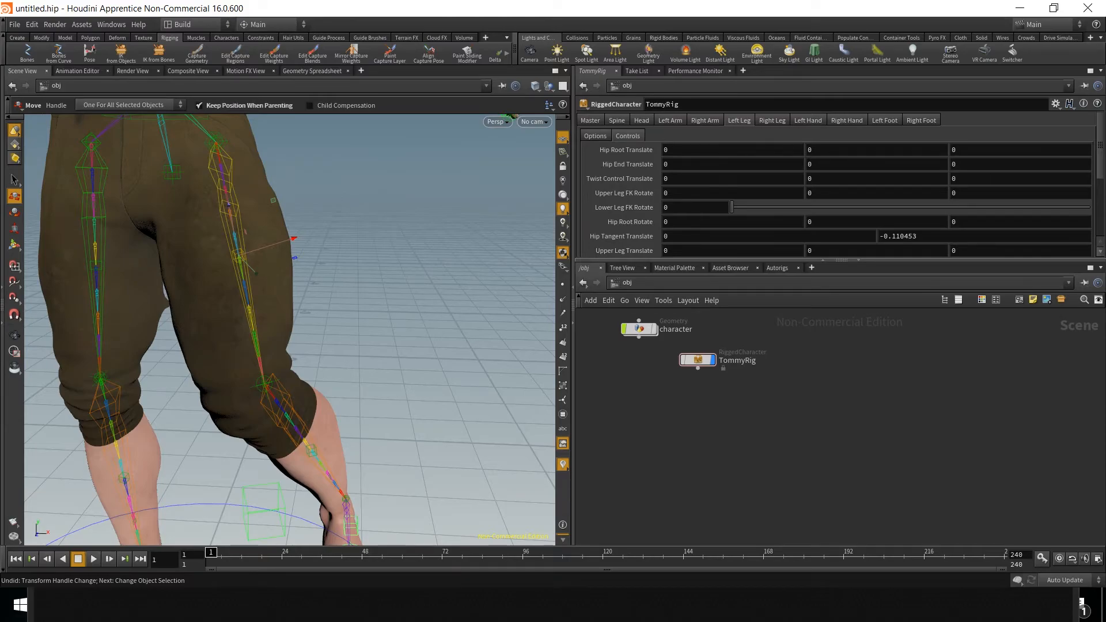
# Examine the deformation of the crotch, left arm and torso on the posed character from several angles.
pyautogui.keyDown('alt'); pyautogui.moveTo(284, 289); pyautogui.dragTo(348, 415, button='middle'); pyautogui.keyUp('alt')
pyautogui.keyDown('alt'); pyautogui.moveTo(175, 397); pyautogui.dragTo(214, 393); pyautogui.keyUp('alt')
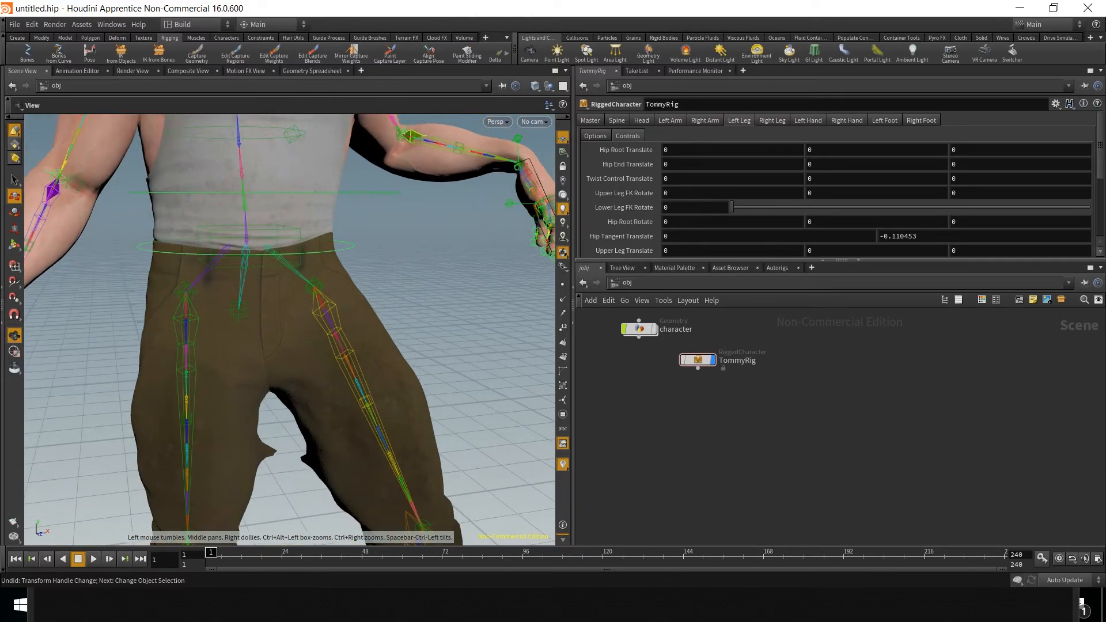
pyautogui.hotkey('alt', 'Tab')
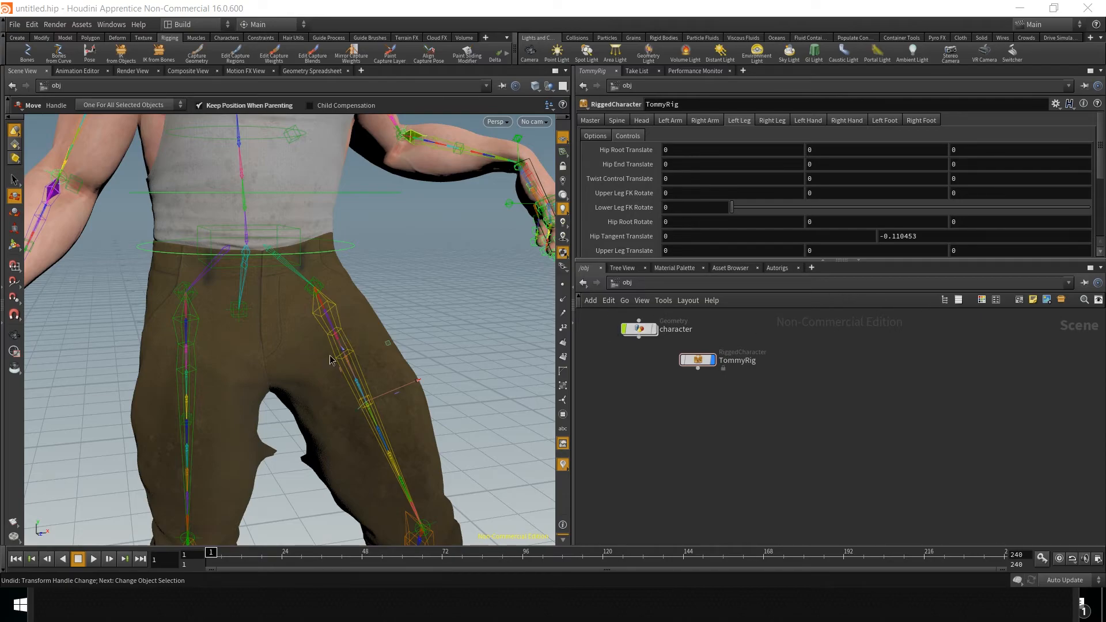
pyautogui.keyDown('alt'); pyautogui.moveTo(257, 224); pyautogui.dragTo(237, 444, button='middle'); pyautogui.keyUp('alt')
pyautogui.keyDown('alt'); pyautogui.moveTo(237, 444); pyautogui.dragTo(190, 405); pyautogui.keyUp('alt')
pyautogui.keyDown('alt'); pyautogui.moveTo(190, 405); pyautogui.dragTo(307, 397, button='right'); pyautogui.keyUp('alt')
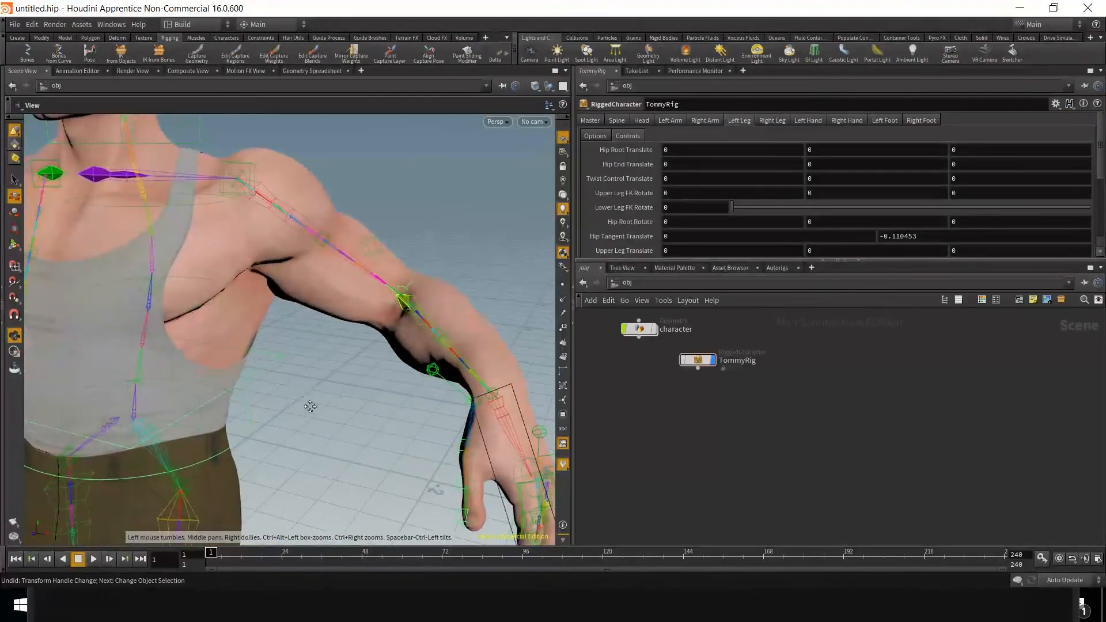
pyautogui.keyDown('alt'); pyautogui.moveTo(307, 398); pyautogui.dragTo(257, 454); pyautogui.keyUp('alt')
pyautogui.keyDown('alt'); pyautogui.moveTo(257, 454); pyautogui.dragTo(111, 370, button='right'); pyautogui.keyUp('alt')
pyautogui.keyDown('alt'); pyautogui.moveTo(111, 370); pyautogui.dragTo(349, 396); pyautogui.keyUp('alt')
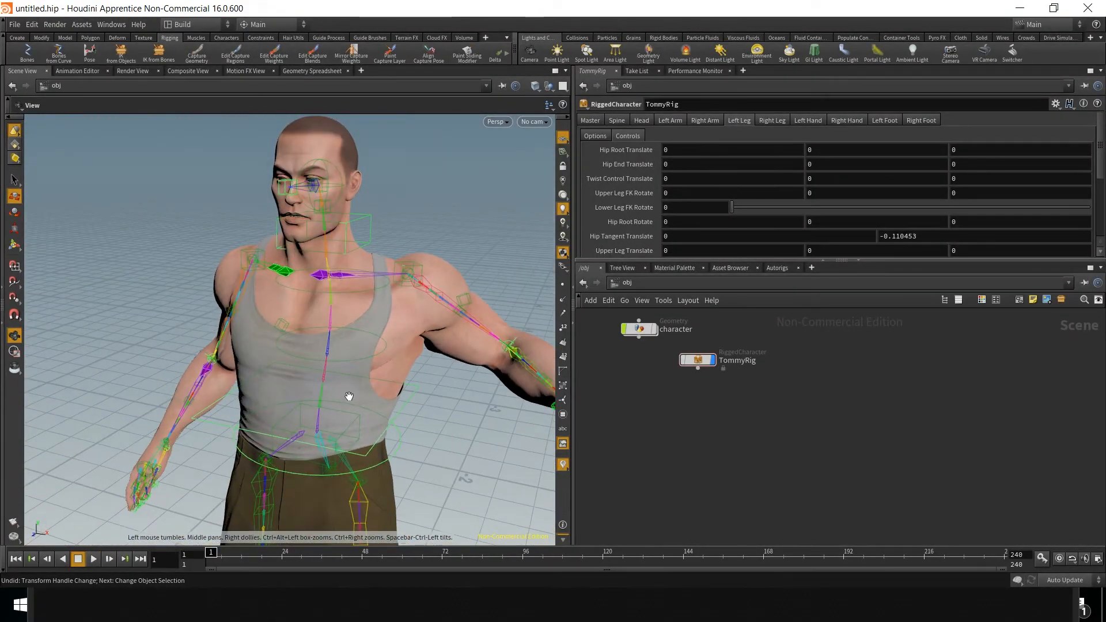
pyautogui.keyDown('alt'); pyautogui.moveTo(349, 396); pyautogui.dragTo(354, 370, button='right'); pyautogui.keyUp('alt')
pyautogui.keyDown('alt'); pyautogui.moveTo(354, 370); pyautogui.dragTo(353, 279, button='middle'); pyautogui.keyUp('alt')
pyautogui.click(368, 332)
pyautogui.keyDown('alt'); pyautogui.moveTo(299, 330); pyautogui.dragTo(326, 224, button='middle'); pyautogui.keyUp('alt')
pyautogui.keyDown('alt'); pyautogui.moveTo(176, 267); pyautogui.dragTo(20, 525); pyautogui.keyUp('alt')
# Select a right hand control and undo the test changes made with it.
pyautogui.click(99, 299)
pyautogui.moveTo(141, 412)
pyautogui.keyDown('alt'); pyautogui.mouseDown()
pyautogui.moveTo(229, 410)
pyautogui.moveTo(300, 369)
pyautogui.moveTo(145, 419)
pyautogui.mouseUp(); pyautogui.keyUp('alt')
pyautogui.hotkey('ctrl', 'z')
pyautogui.keyDown('alt'); pyautogui.moveTo(167, 345); pyautogui.dragTo(186, 371); pyautogui.keyUp('alt')
pyautogui.hotkey('ctrl', 'z')
# Examine the whole posed body from the right side round to the front.
pyautogui.keyDown('alt'); pyautogui.moveTo(230, 299); pyautogui.dragTo(197, 395, button='middle'); pyautogui.keyUp('alt')
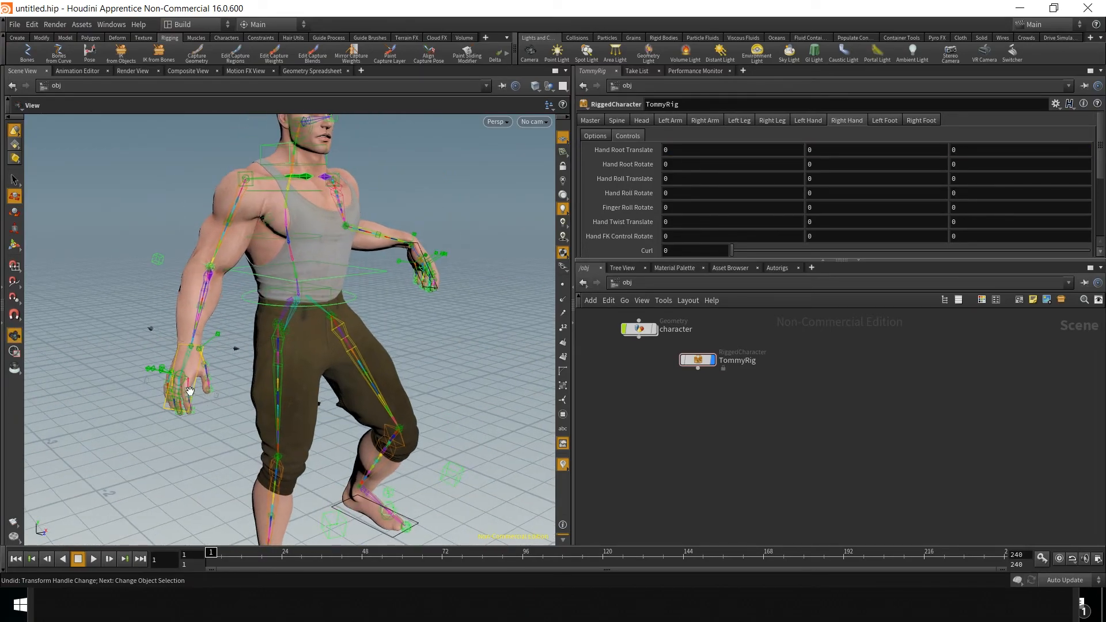
pyautogui.keyDown('alt'); pyautogui.moveTo(197, 395); pyautogui.dragTo(239, 420); pyautogui.keyUp('alt')
pyautogui.keyDown('alt'); pyautogui.moveTo(240, 420); pyautogui.dragTo(267, 356, button='middle'); pyautogui.keyUp('alt')
pyautogui.keyDown('alt'); pyautogui.moveTo(266, 355); pyautogui.dragTo(322, 397); pyautogui.keyUp('alt')
pyautogui.keyDown('alt'); pyautogui.moveTo(322, 397); pyautogui.dragTo(431, 428, button='right'); pyautogui.keyUp('alt')
pyautogui.keyDown('alt'); pyautogui.moveTo(241, 357); pyautogui.dragTo(286, 387); pyautogui.keyUp('alt')
pyautogui.scroll(-5, 286, 388)
pyautogui.keyDown('alt'); pyautogui.moveTo(287, 388); pyautogui.dragTo(223, 477, button='middle'); pyautogui.keyUp('alt')
pyautogui.keyDown('alt'); pyautogui.moveTo(223, 477); pyautogui.dragTo(120, 454); pyautogui.keyUp('alt')
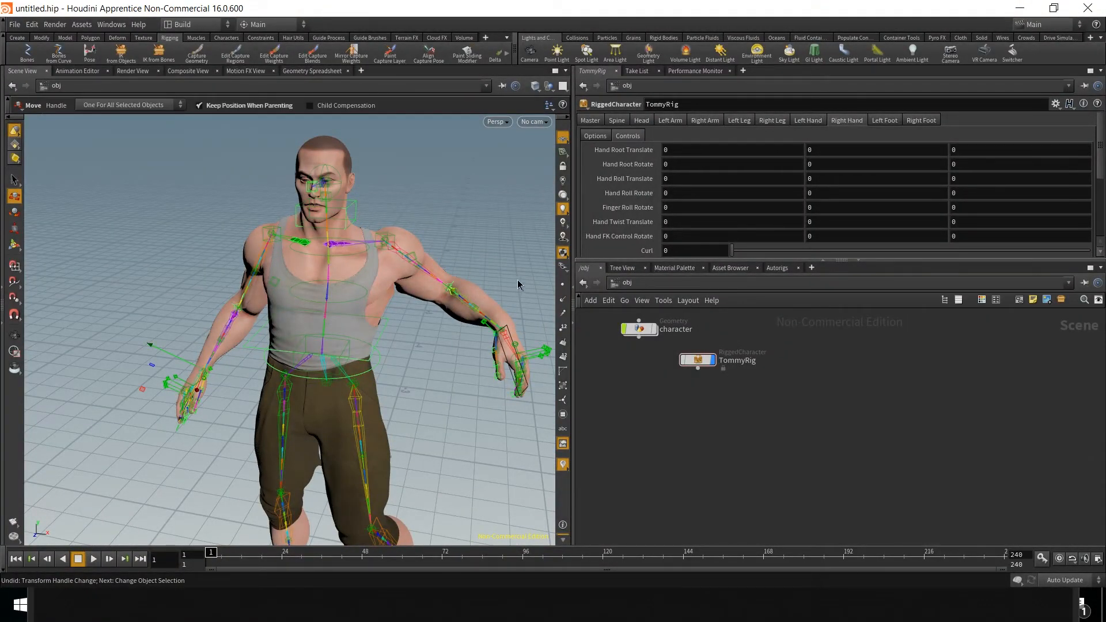
# Delete the TommyRig node and turn on the display of the character geometry.
pyautogui.moveTo(665, 352); pyautogui.dragTo(795, 425)
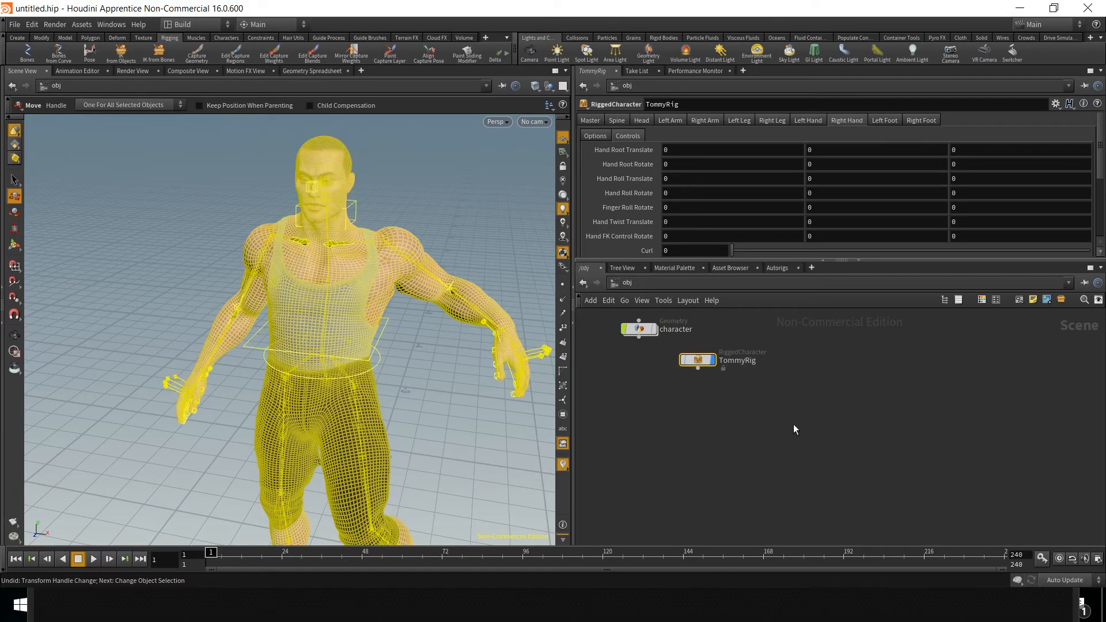
pyautogui.press('Delete')
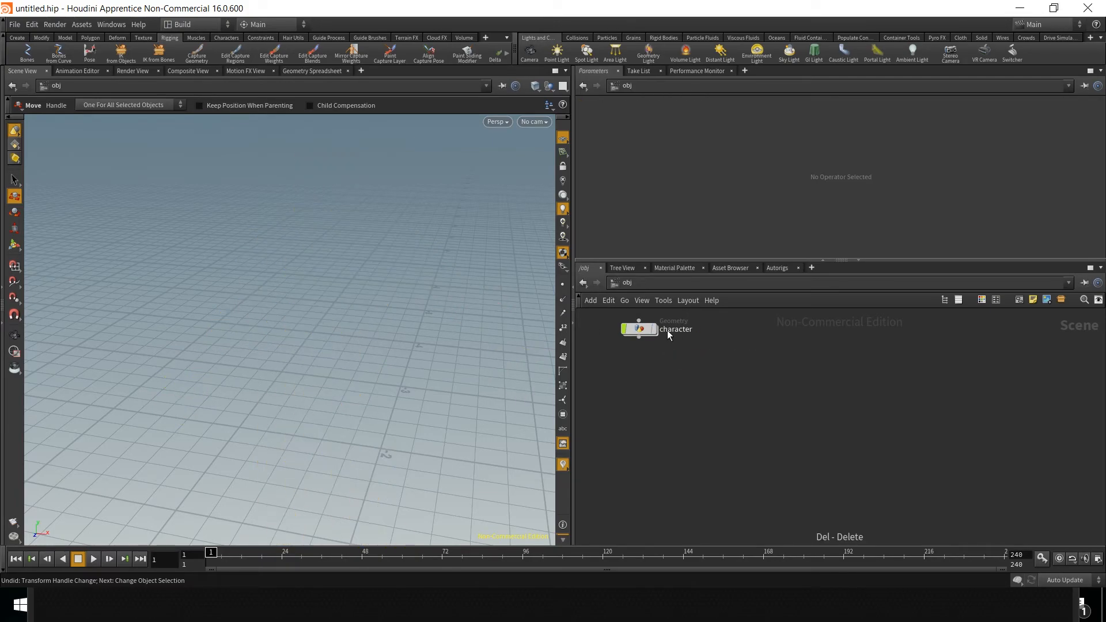
pyautogui.click(654, 329)
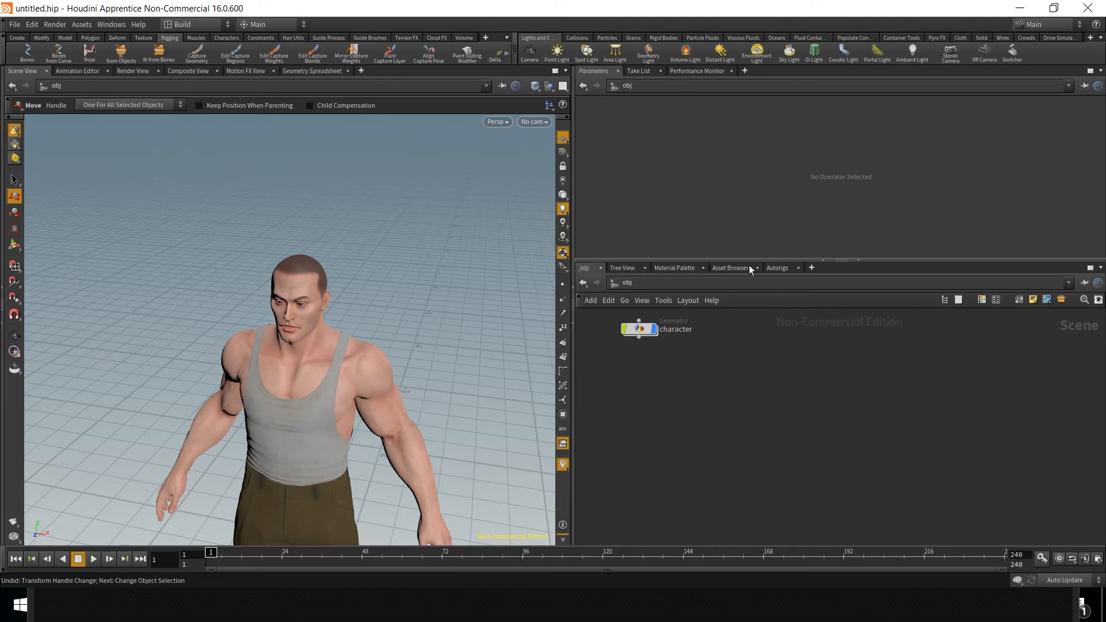
# Review the new autorig asset settings and the operator choices for the rig geometry source, without creating an asset.
pyautogui.click(775, 270)
pyautogui.click(862, 371)
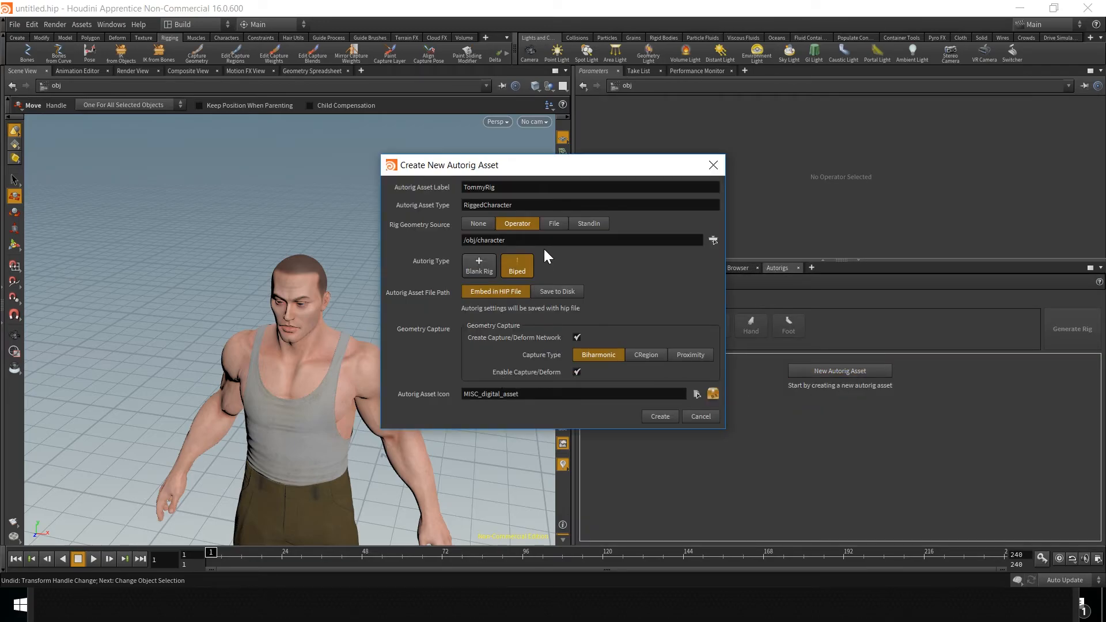
pyautogui.click(713, 240)
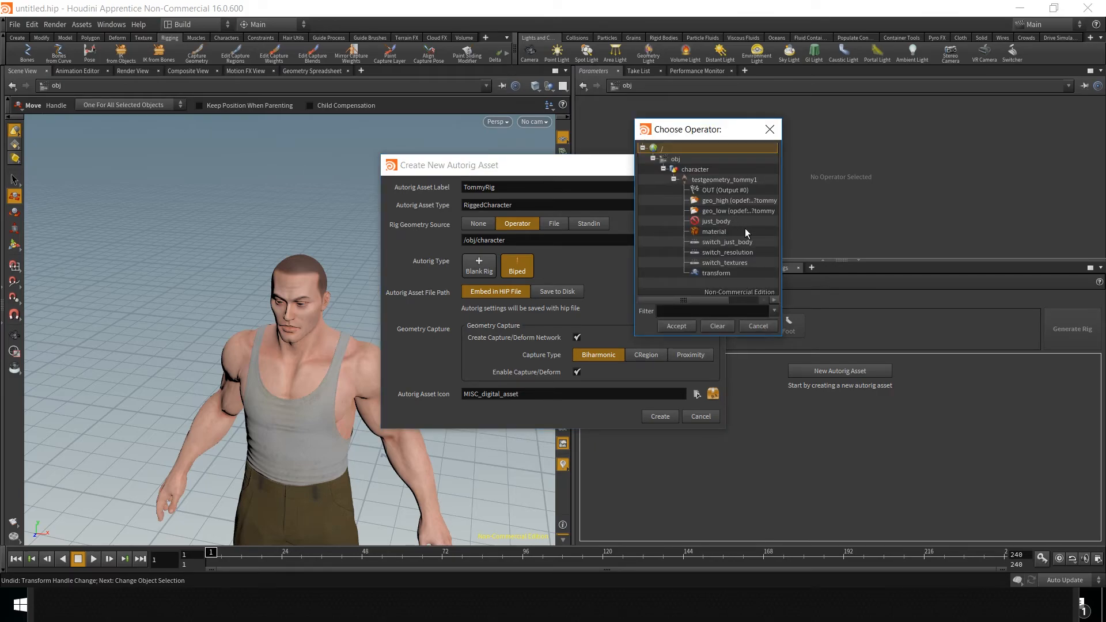
pyautogui.click(758, 326)
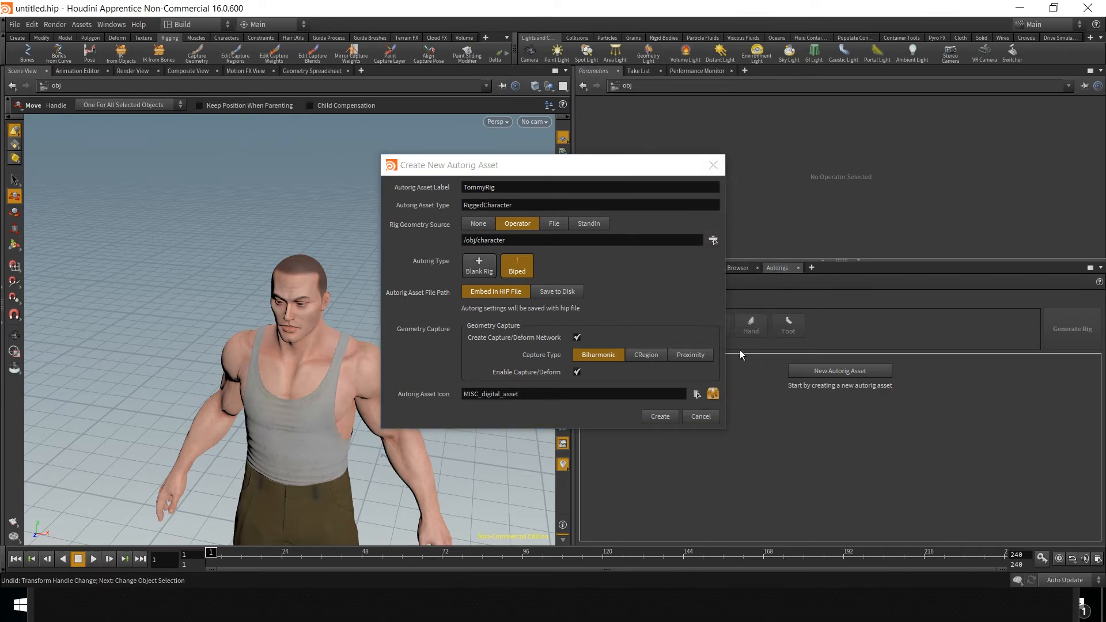
pyautogui.click(702, 416)
# Undo the character display change and the deletion of TommyRig.
pyautogui.moveTo(239, 396); pyautogui.dragTo(285, 288)
pyautogui.press('Return')
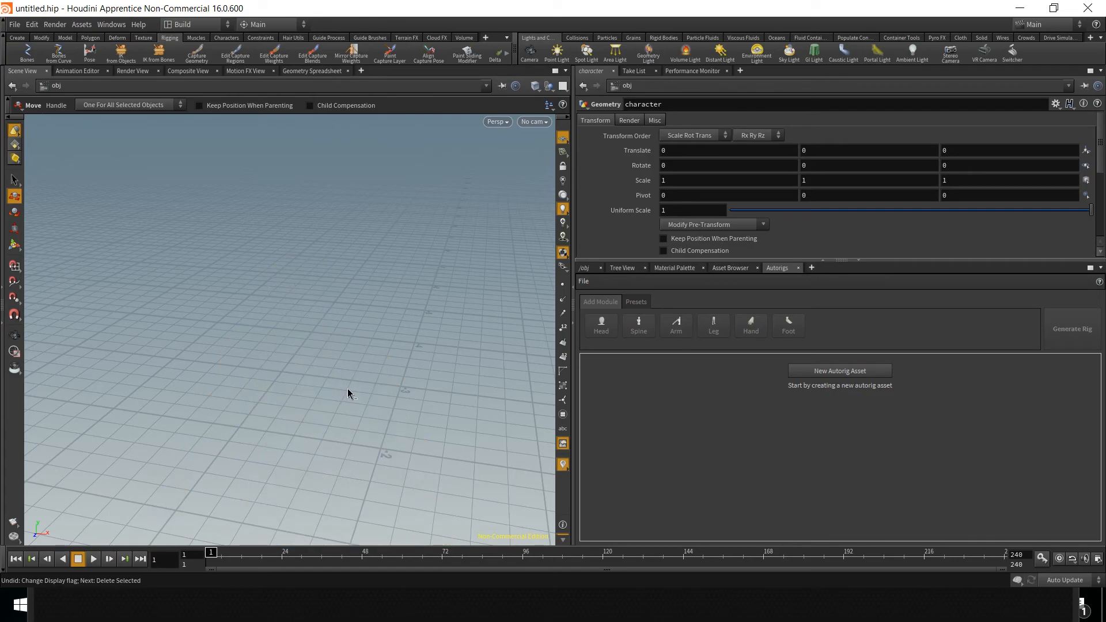
pyautogui.hotkey('ctrl', 'z')
pyautogui.hotkey('ctrl', 'z')
pyautogui.hotkey('ctrl', 'z')
# Inspect the restored rig from several angles and select the left hand root control.
pyautogui.keyDown('alt'); pyautogui.moveTo(395, 313); pyautogui.dragTo(426, 221); pyautogui.keyUp('alt')
pyautogui.keyDown('alt'); pyautogui.moveTo(430, 269); pyautogui.dragTo(313, 279); pyautogui.keyUp('alt')
pyautogui.keyDown('alt'); pyautogui.moveTo(313, 279); pyautogui.dragTo(314, 308, button='right'); pyautogui.keyUp('alt')
pyautogui.keyDown('alt'); pyautogui.moveTo(314, 308); pyautogui.dragTo(481, 309, button='middle'); pyautogui.keyUp('alt')
pyautogui.keyDown('alt'); pyautogui.moveTo(482, 309); pyautogui.dragTo(323, 321); pyautogui.keyUp('alt')
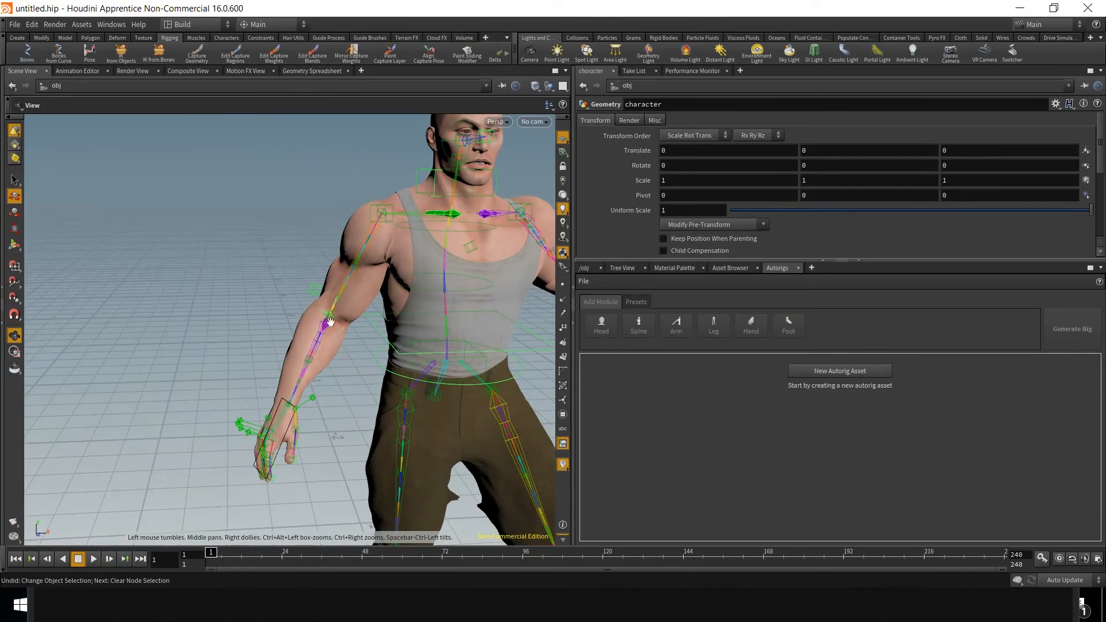
pyautogui.keyDown('alt'); pyautogui.moveTo(423, 320); pyautogui.dragTo(299, 321, button='middle'); pyautogui.keyUp('alt')
pyautogui.keyDown('alt'); pyautogui.moveTo(300, 322); pyautogui.dragTo(228, 323, button='right'); pyautogui.keyUp('alt')
pyautogui.keyDown('alt'); pyautogui.moveTo(299, 324); pyautogui.dragTo(200, 344); pyautogui.keyUp('alt')
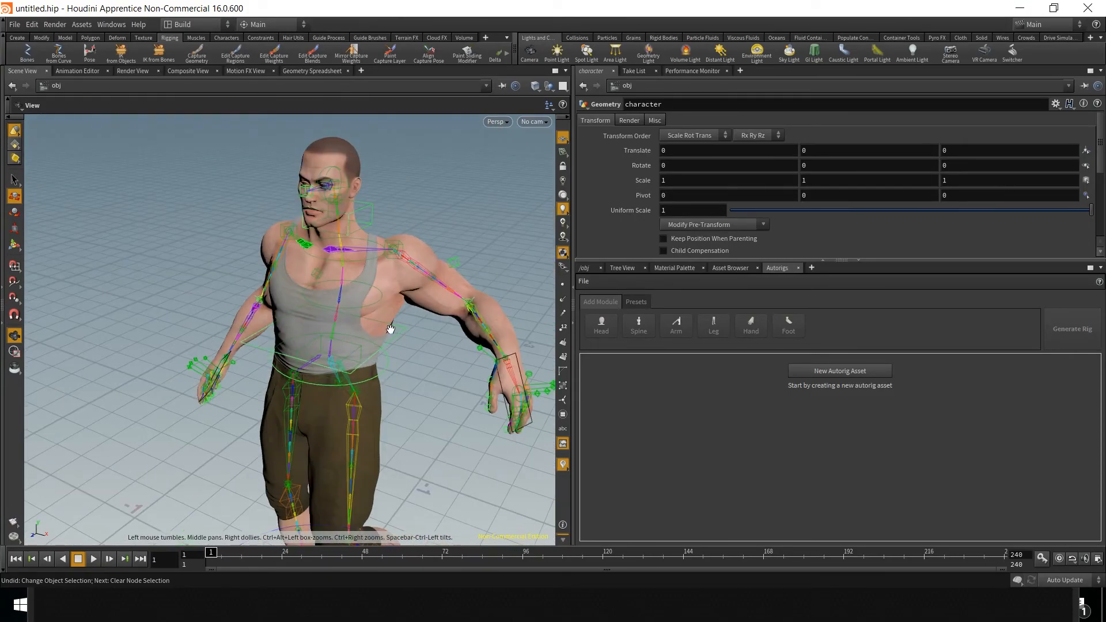
pyautogui.keyDown('alt'); pyautogui.moveTo(477, 312); pyautogui.dragTo(384, 304); pyautogui.keyUp('alt')
pyautogui.keyDown('alt'); pyautogui.moveTo(395, 384); pyautogui.dragTo(436, 324); pyautogui.keyUp('alt')
pyautogui.click(445, 402)
pyautogui.keyDown('alt'); pyautogui.moveTo(417, 336); pyautogui.dragTo(403, 312, button='middle'); pyautogui.keyUp('alt')
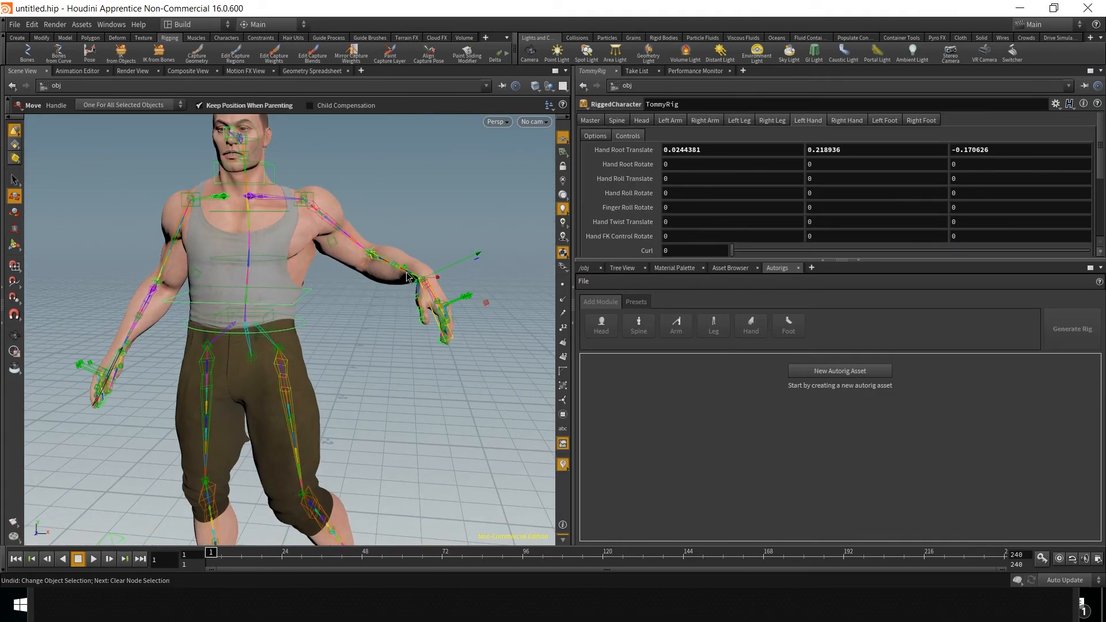
# Look through the TommyRig parameters for the master, spine, arms, legs and left hand.
pyautogui.click(595, 124)
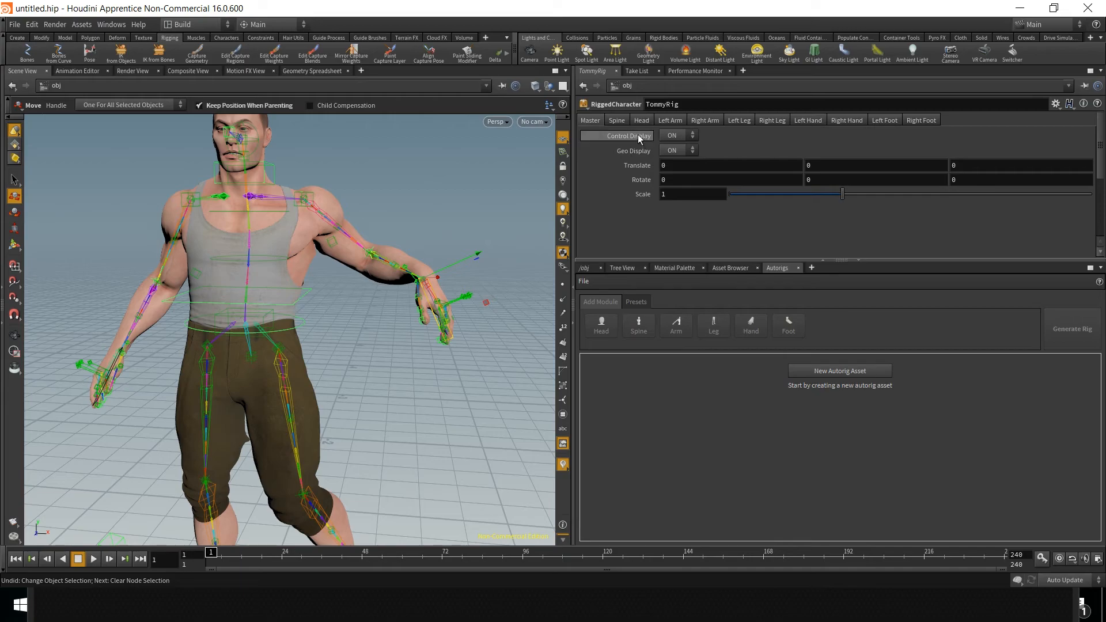
pyautogui.click(627, 121)
pyautogui.click(666, 120)
pyautogui.click(703, 120)
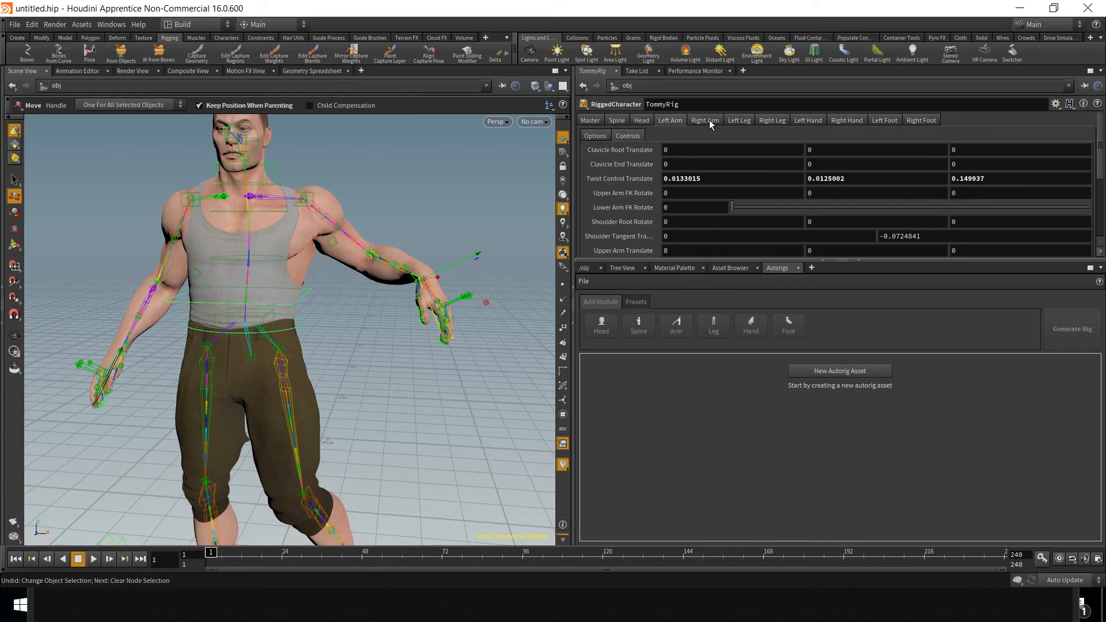
pyautogui.click(743, 121)
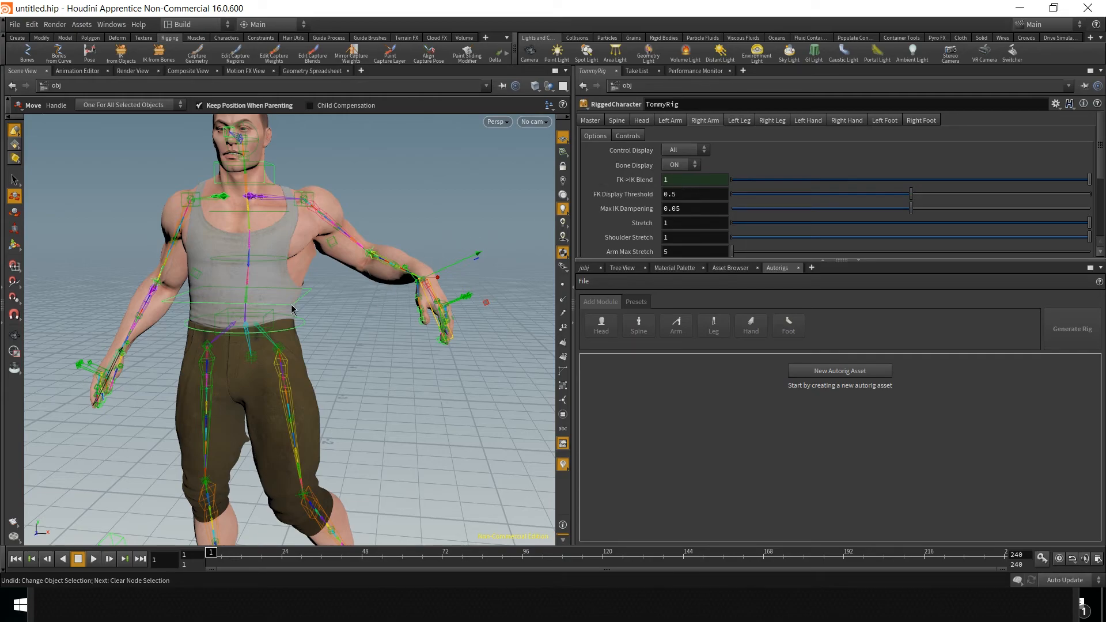
pyautogui.keyDown('alt'); pyautogui.moveTo(211, 333); pyautogui.dragTo(232, 338); pyautogui.keyUp('alt')
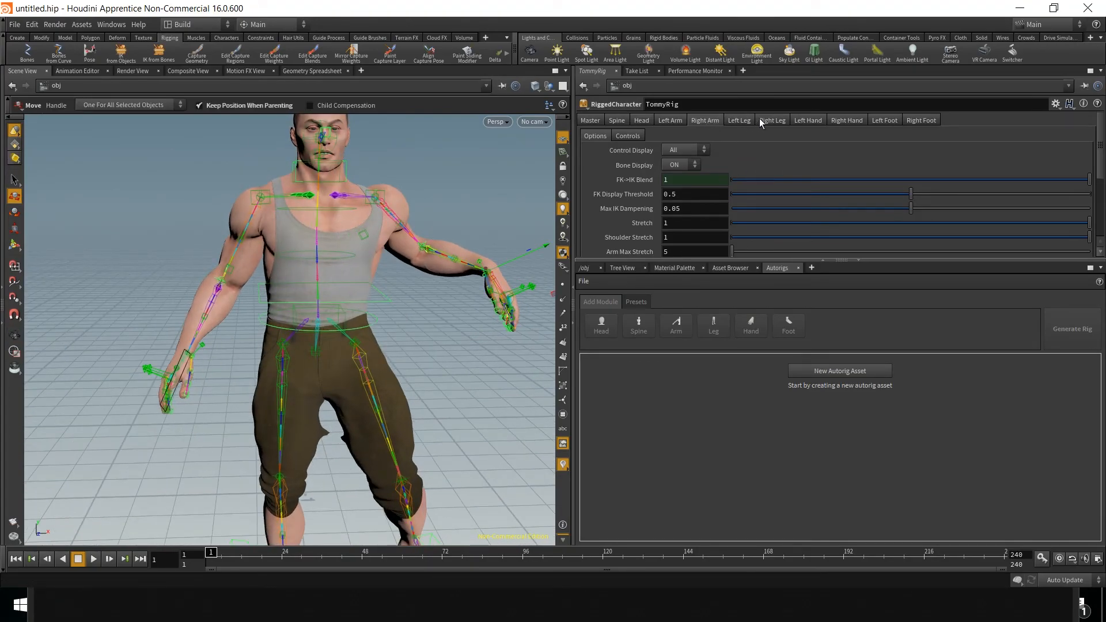
pyautogui.click(804, 122)
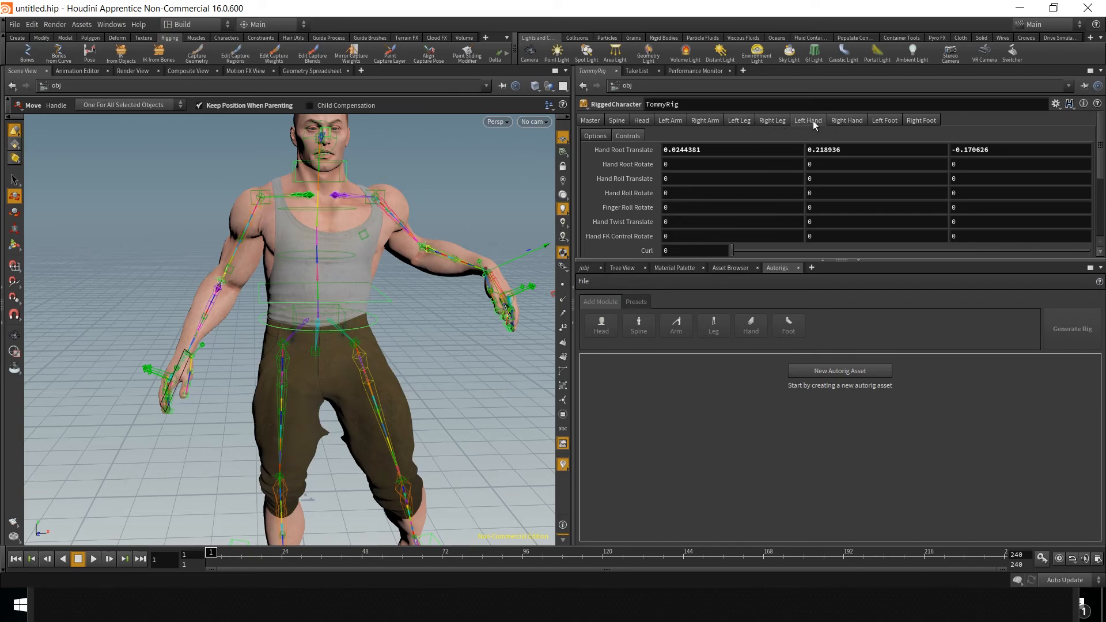
pyautogui.click(674, 122)
pyautogui.scroll(-3, 772, 206)
pyautogui.scroll(3, 770, 199)
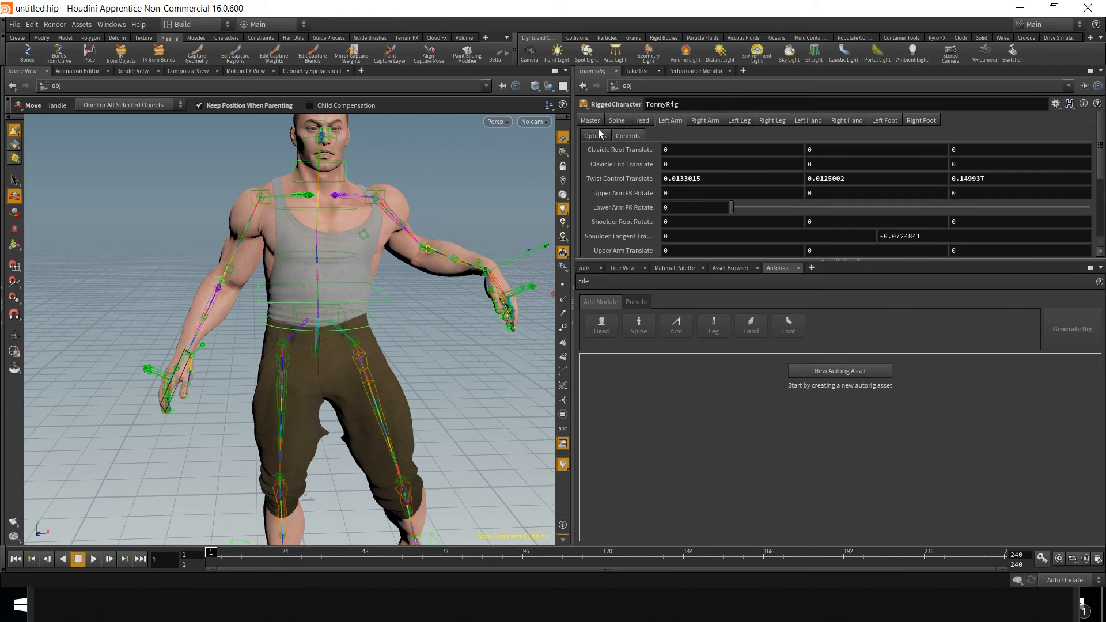
# Set the left arm's FK->IK Blend to 0 and view the arm from the side.
pyautogui.click(605, 135)
pyautogui.moveTo(828, 183); pyautogui.dragTo(732, 180)
pyautogui.press('Escape')
pyautogui.moveTo(486, 229); pyautogui.dragTo(453, 304)
pyautogui.press('t')
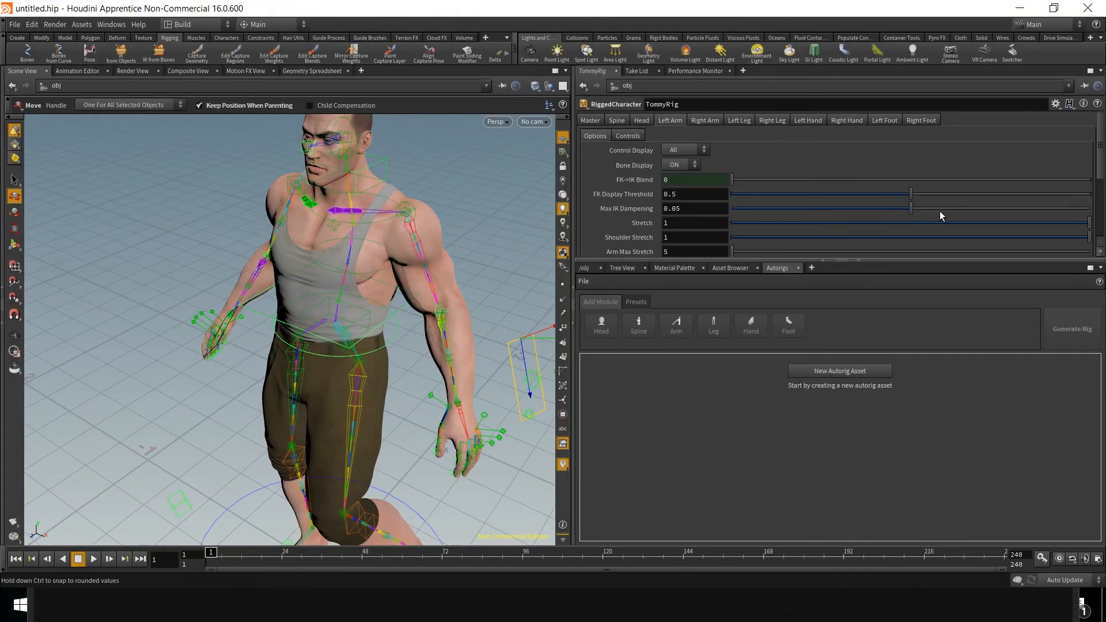
# Undo the left arm's FK Display Threshold and FK->IK Blend changes.
pyautogui.moveTo(911, 194)
pyautogui.mouseDown()
pyautogui.moveTo(866, 194)
pyautogui.moveTo(897, 194)
pyautogui.mouseUp()
pyautogui.hotkey('ctrl', 'z')
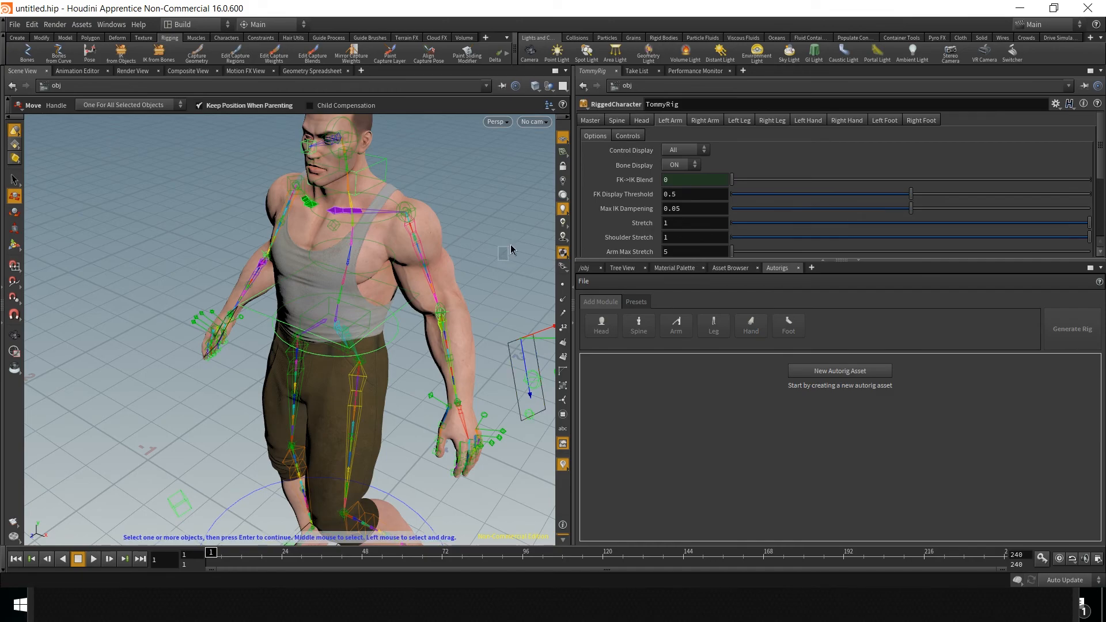
pyautogui.hotkey('ctrl', 'z')
pyautogui.click(519, 227)
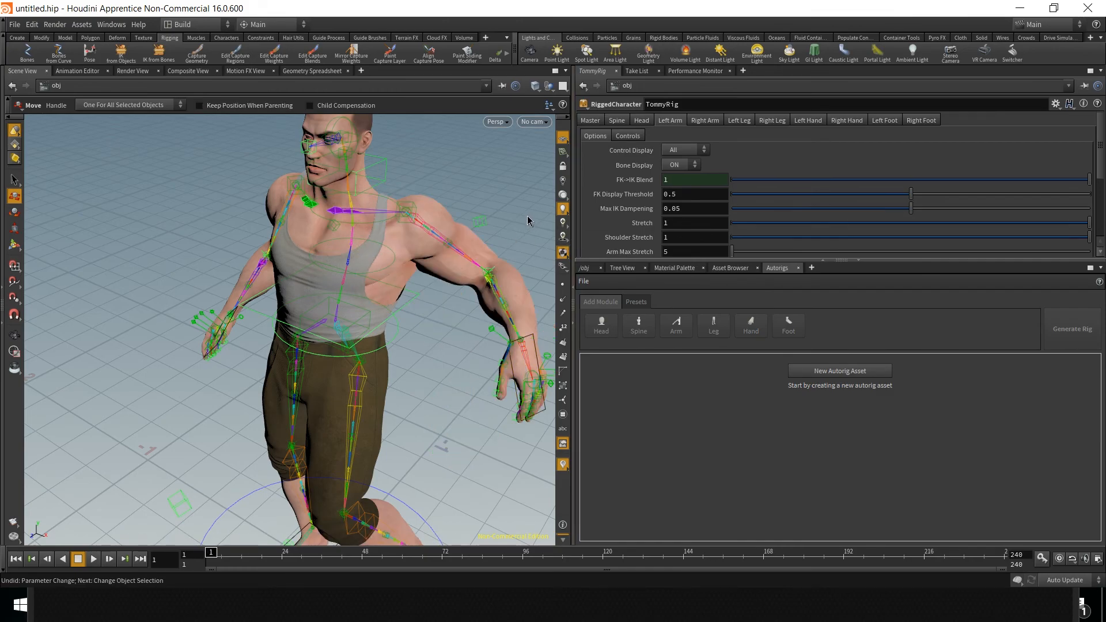
# Select the left shoulder control and review the right arm's blend, dampening and stretch options.
pyautogui.click(407, 207)
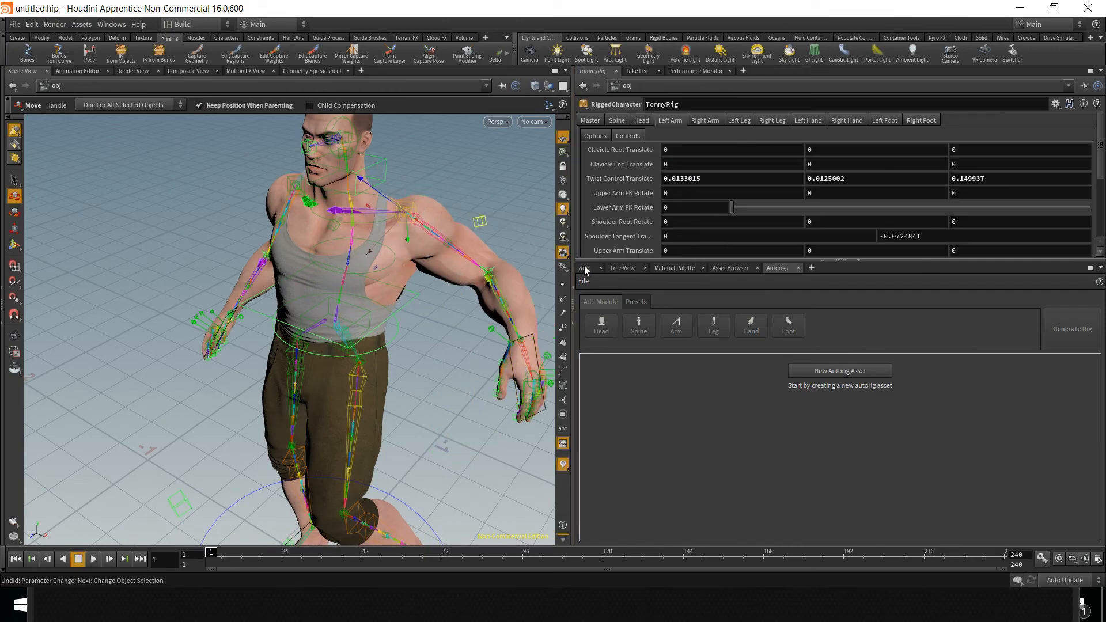
pyautogui.click(696, 122)
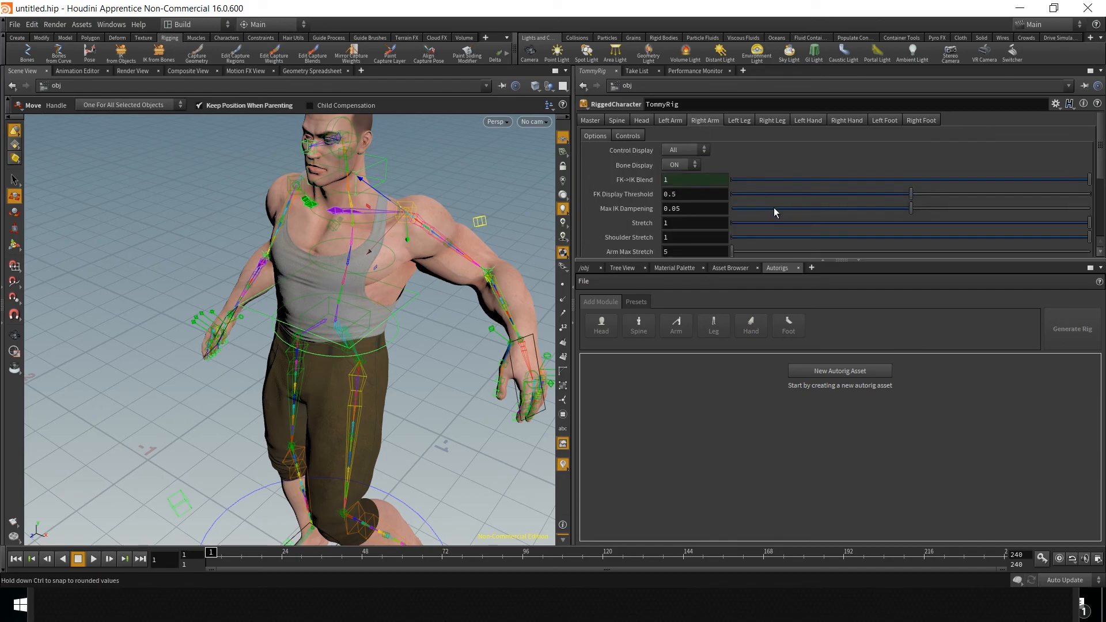
pyautogui.scroll(-2, 806, 221)
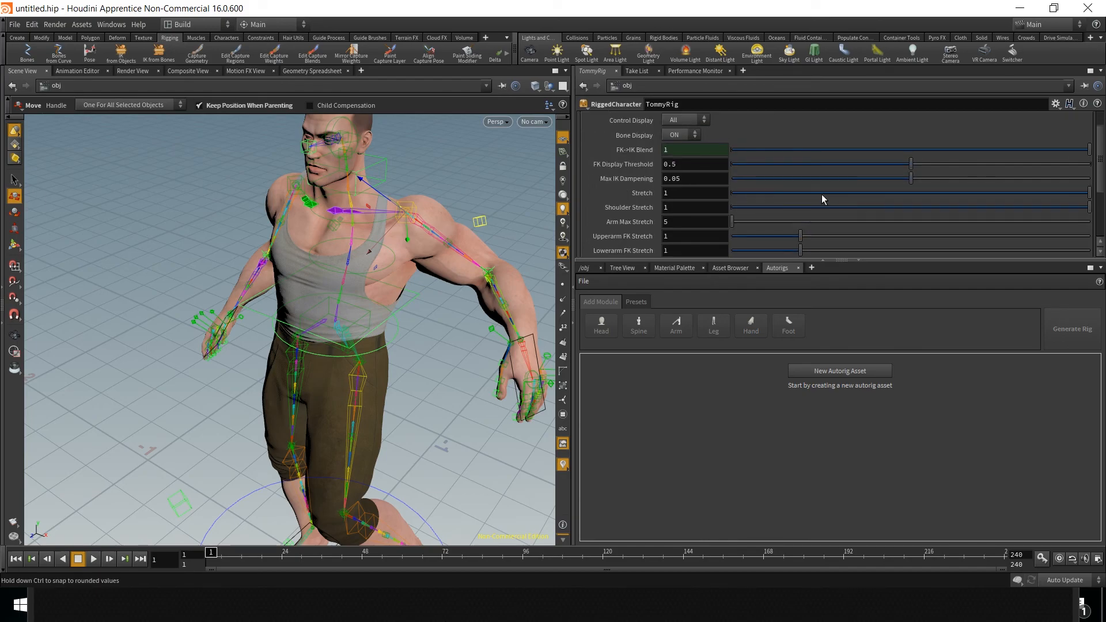
pyautogui.scroll(-3, 827, 192)
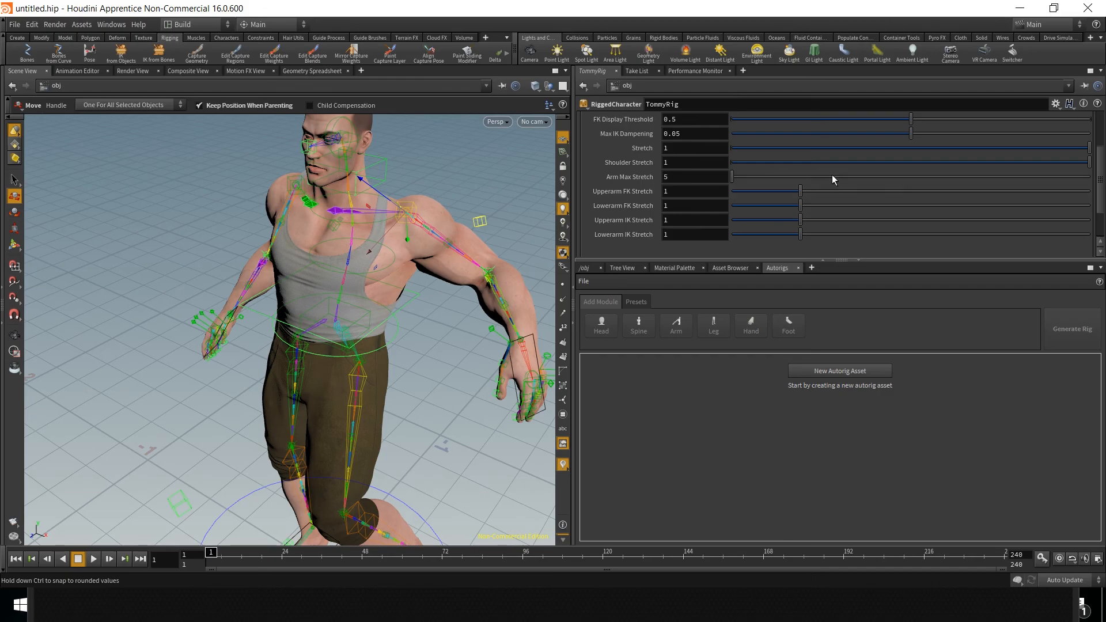
pyautogui.scroll(5, 832, 174)
pyautogui.scroll(-4, 828, 163)
pyautogui.scroll(4, 828, 166)
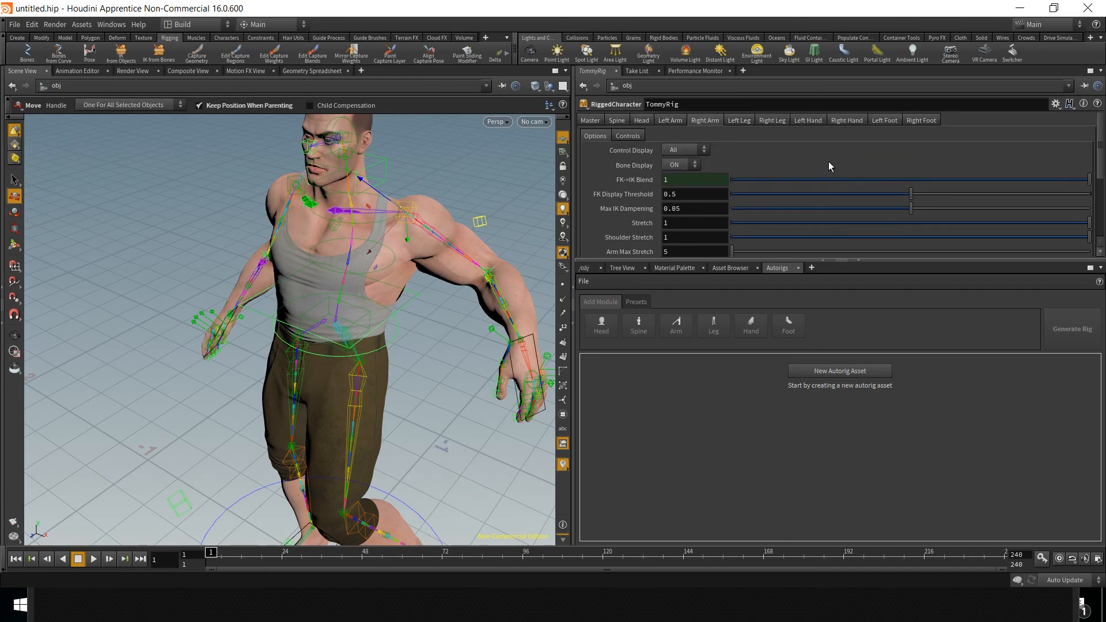
# Review the rig parameters of both feet and both hands, ending on the right foot options.
pyautogui.click(927, 122)
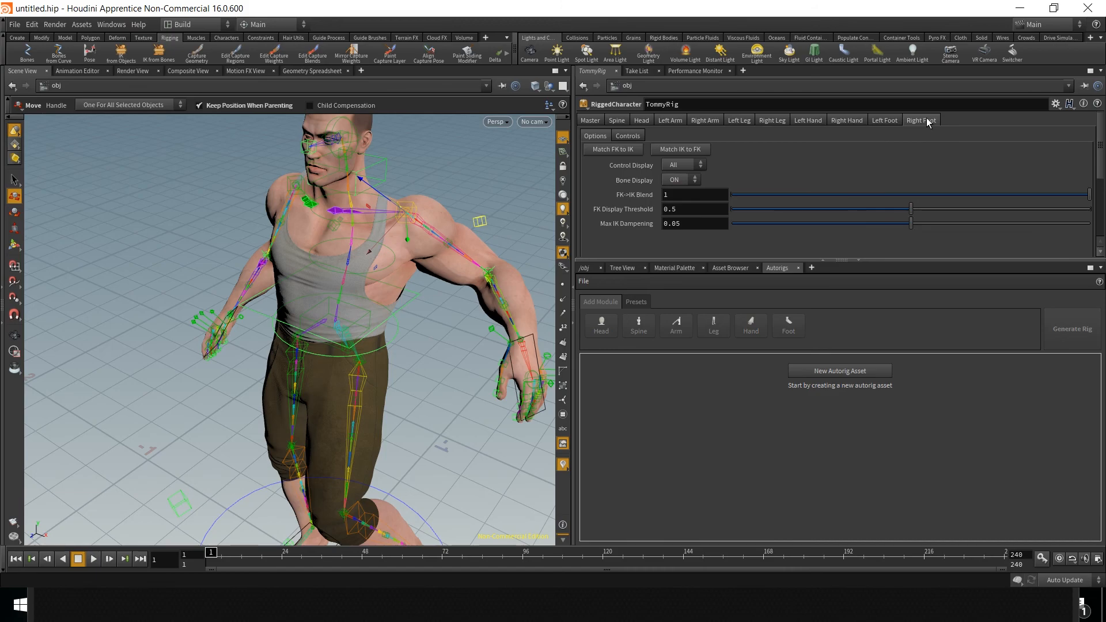
pyautogui.click(886, 119)
pyautogui.click(838, 120)
pyautogui.click(816, 119)
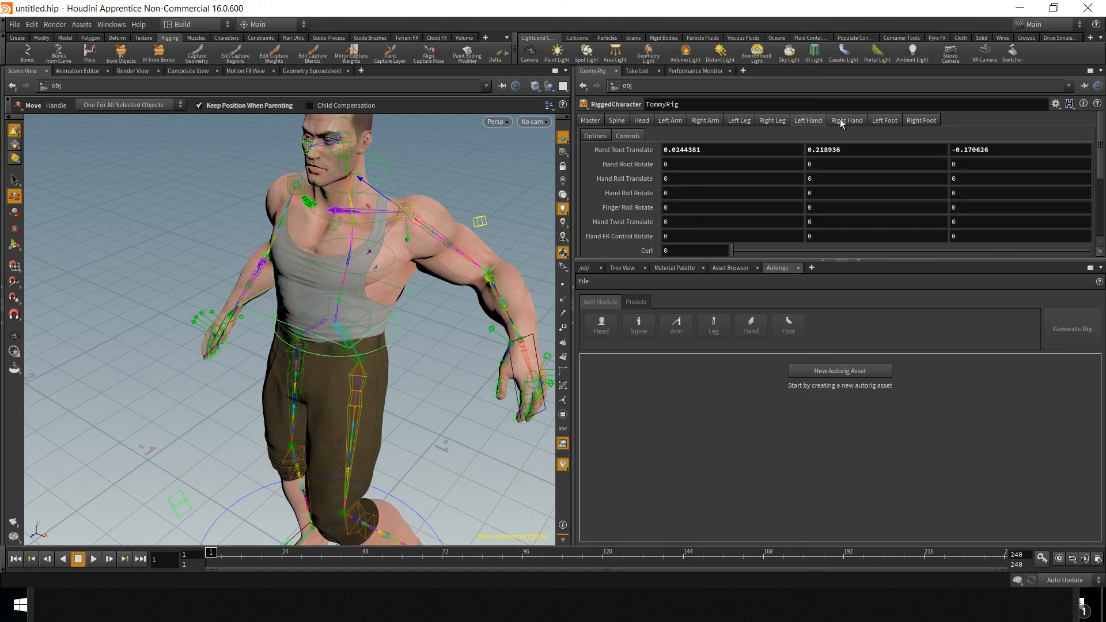
pyautogui.click(910, 121)
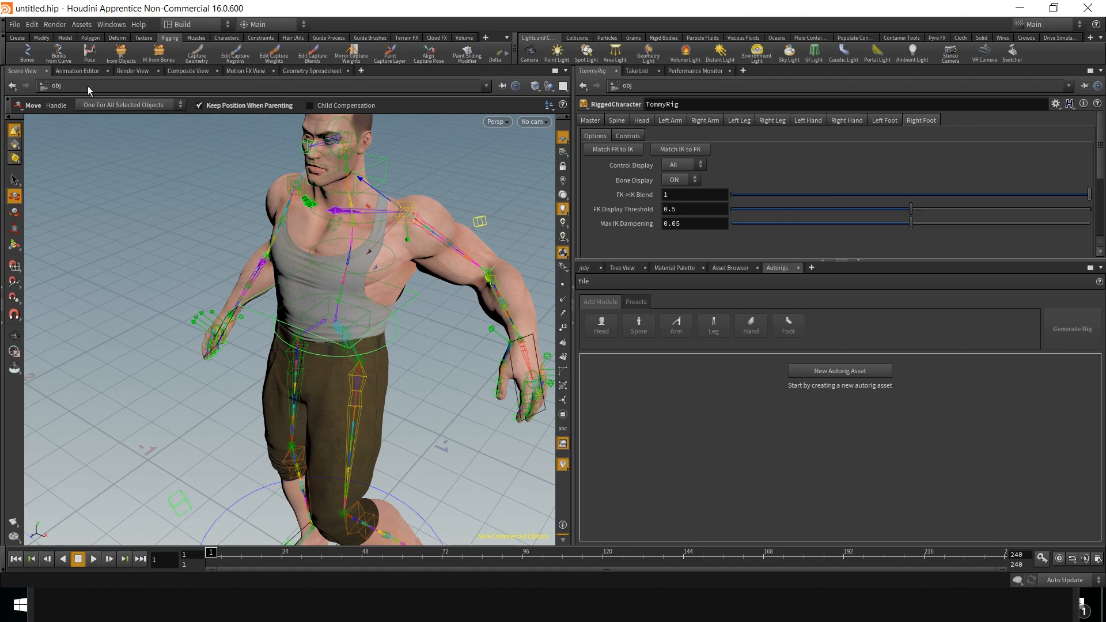
pyautogui.press('Escape')
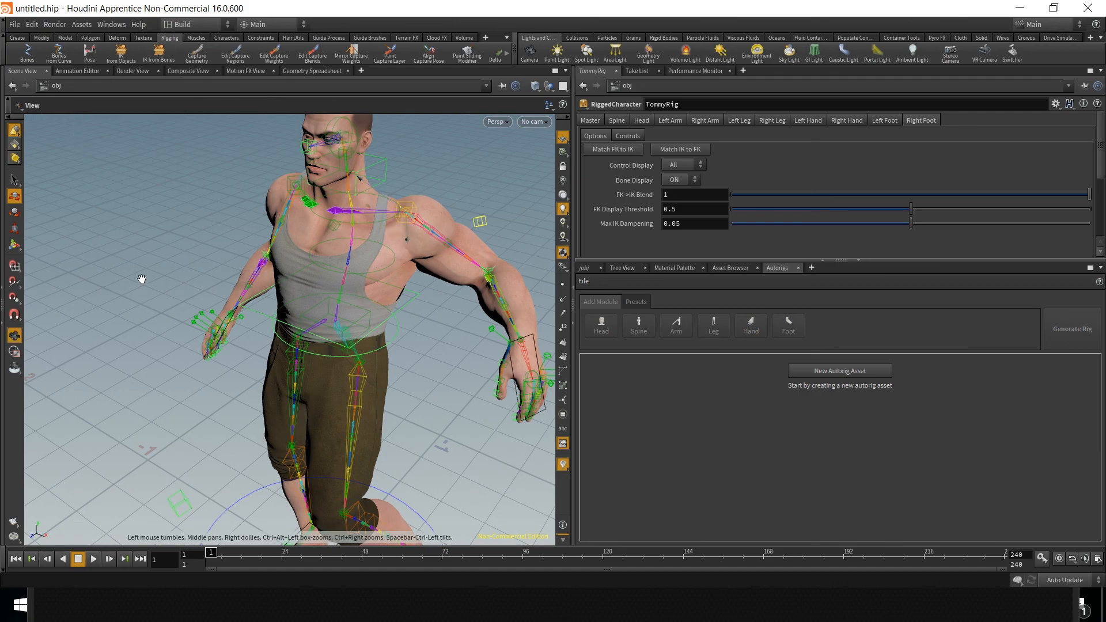
pyautogui.hotkey('alt', 'z')
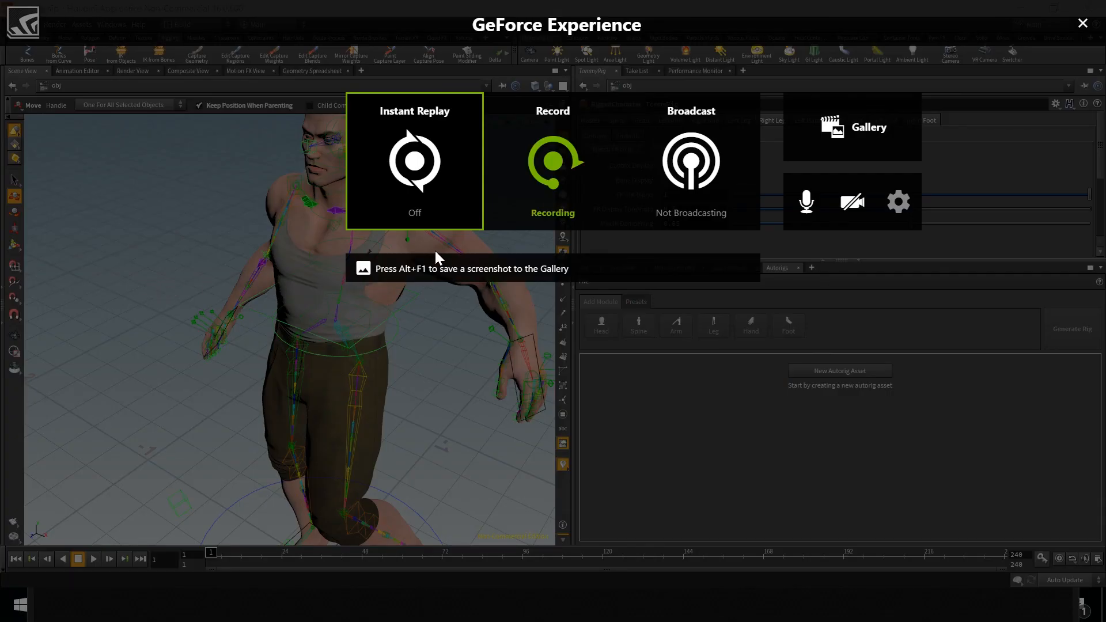